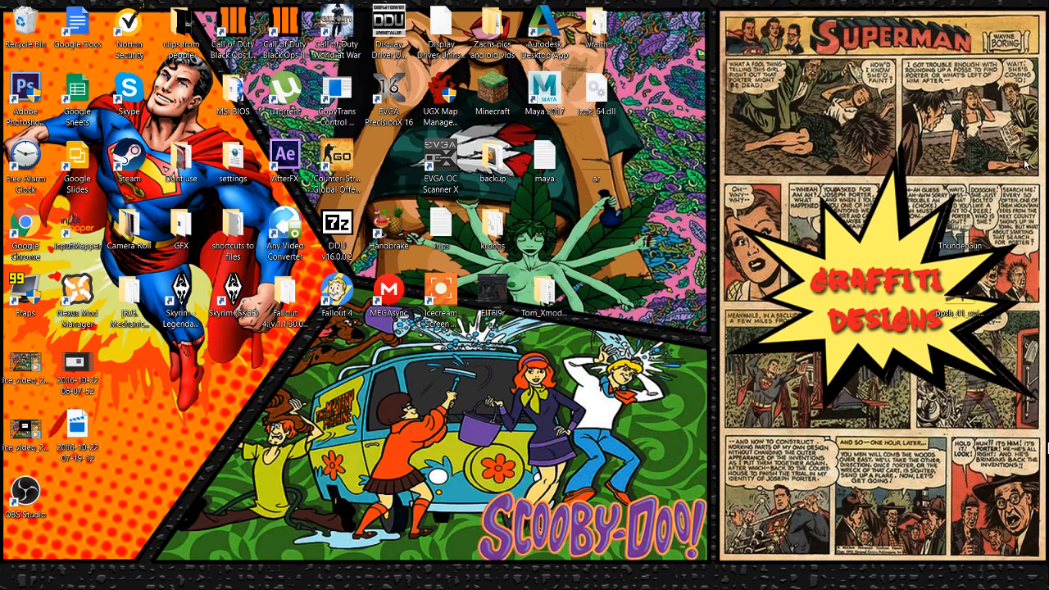
# Step: Preview the rifle image ar.png and the ppsh_41 gun image from the desktop, closing the viewer each time
pyautogui.doubleClick(611, 145)
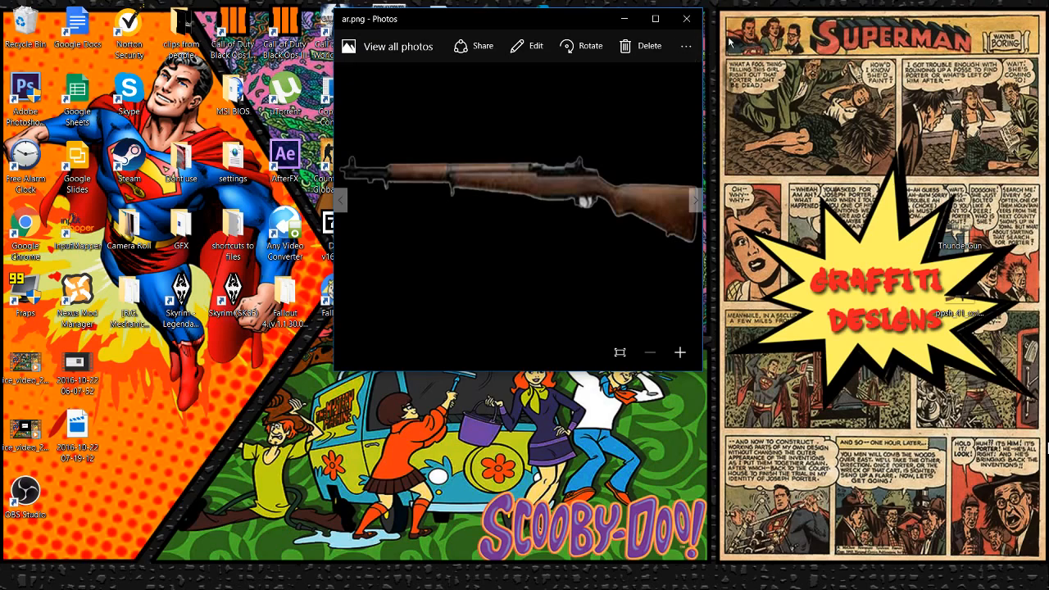
pyautogui.click(688, 20)
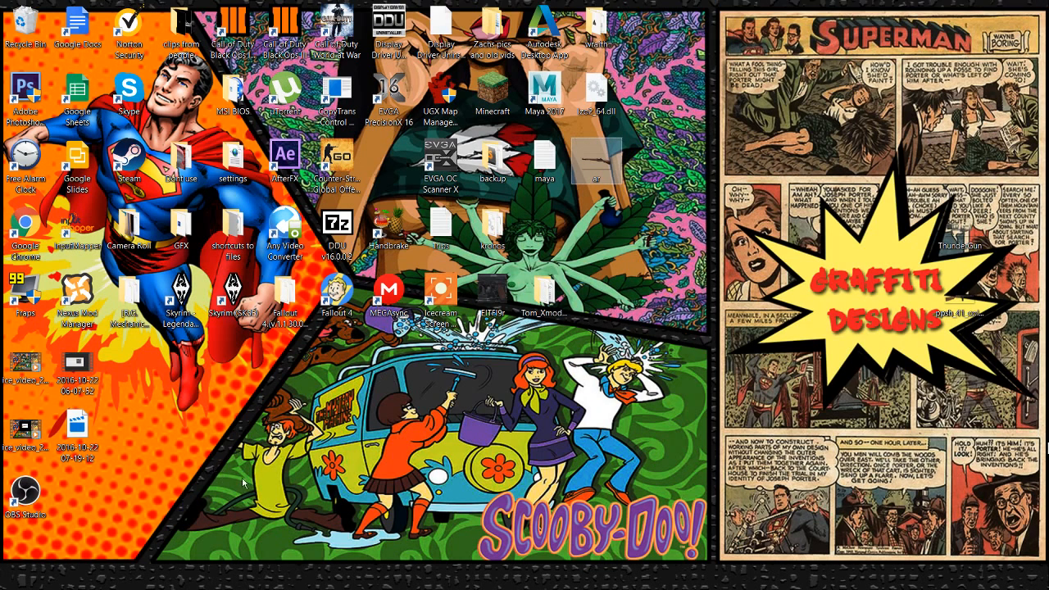
pyautogui.doubleClick(607, 164)
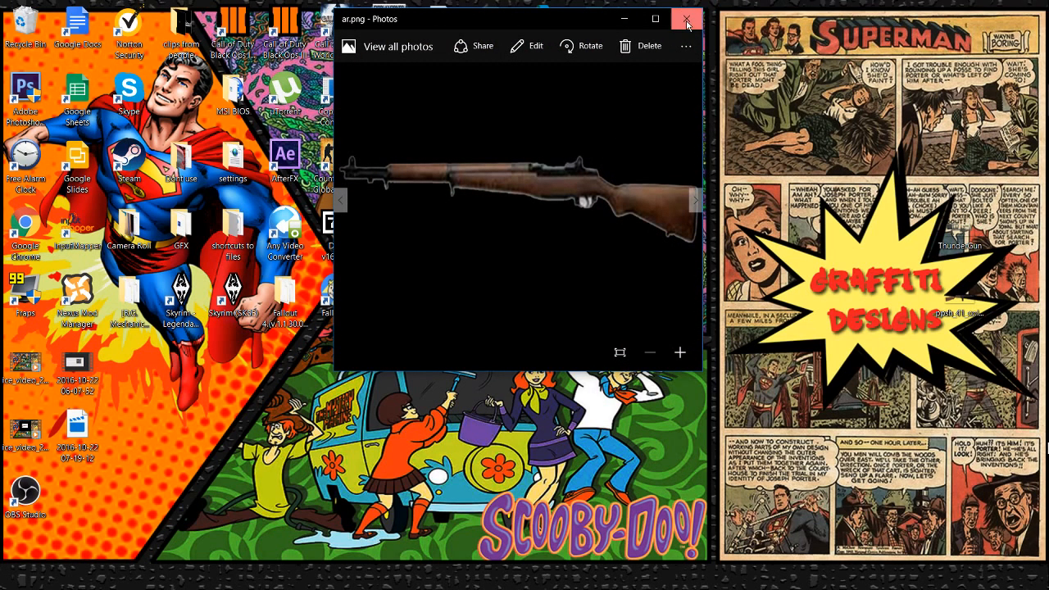
pyautogui.click(685, 17)
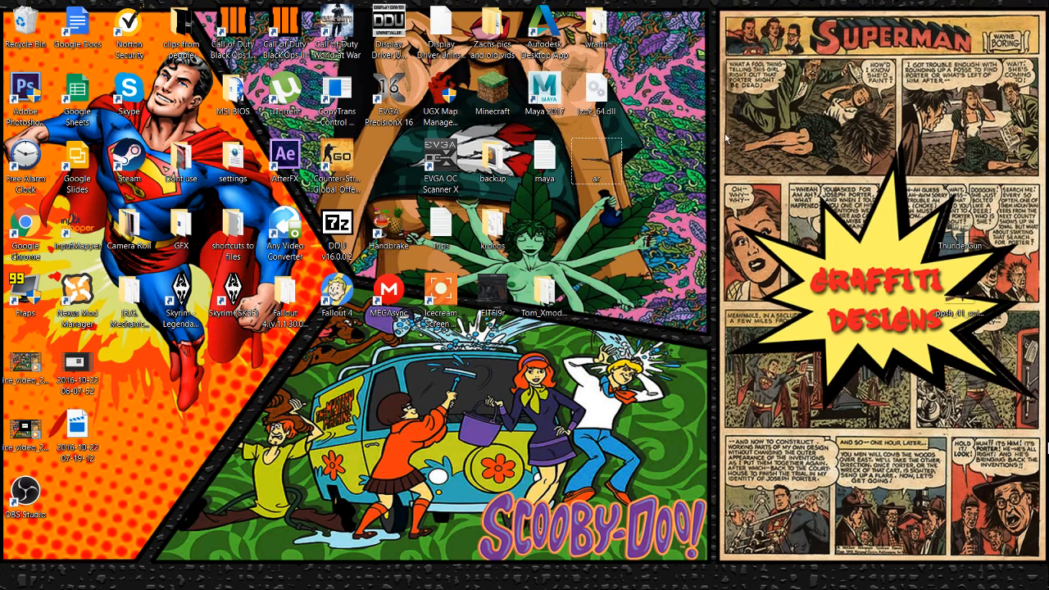
pyautogui.moveTo(1046, 177)
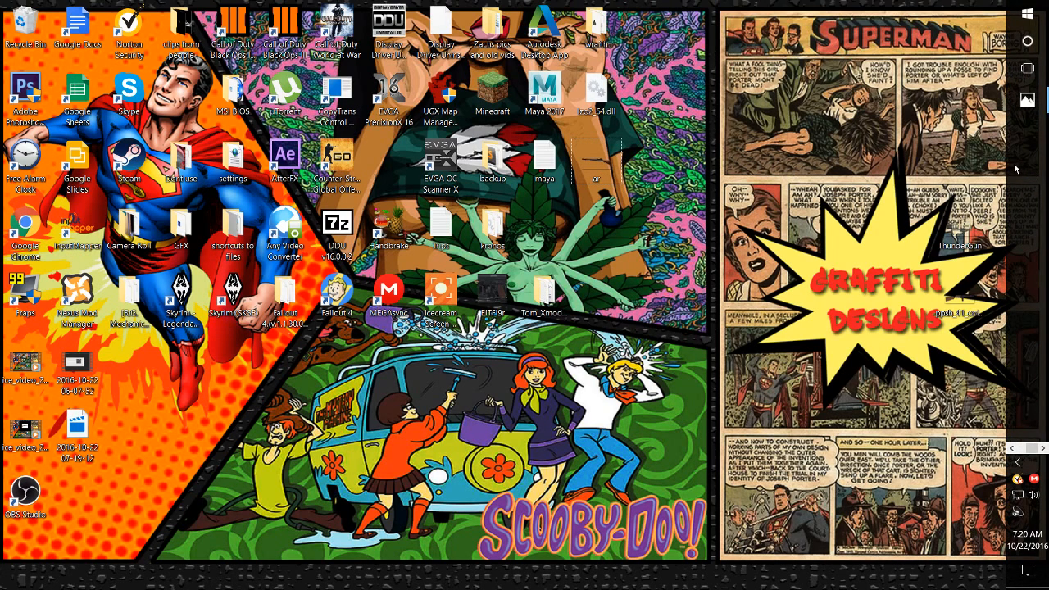
pyautogui.click(1011, 449)
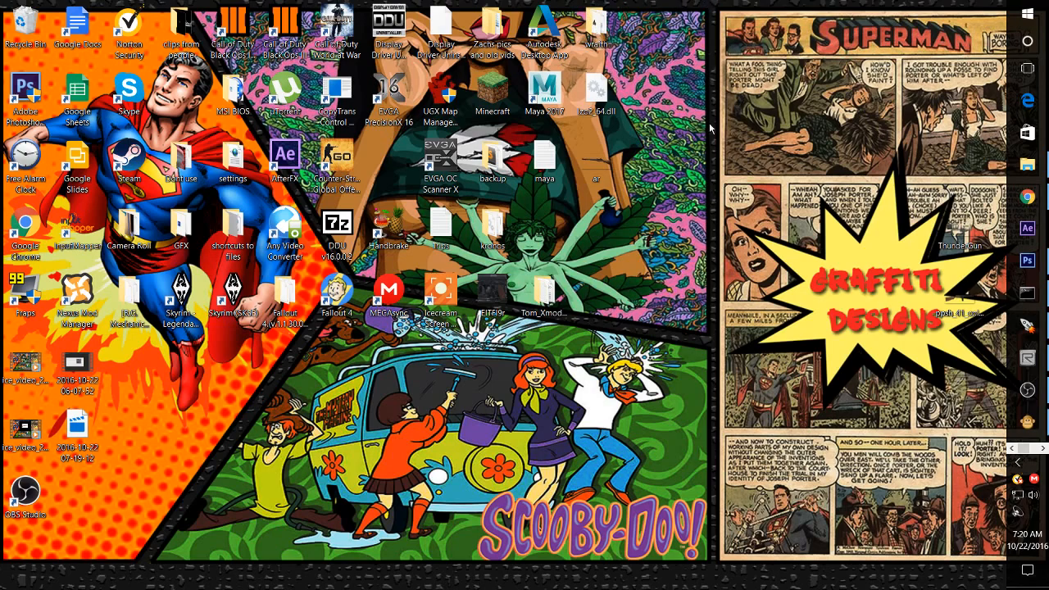
pyautogui.doubleClick(598, 164)
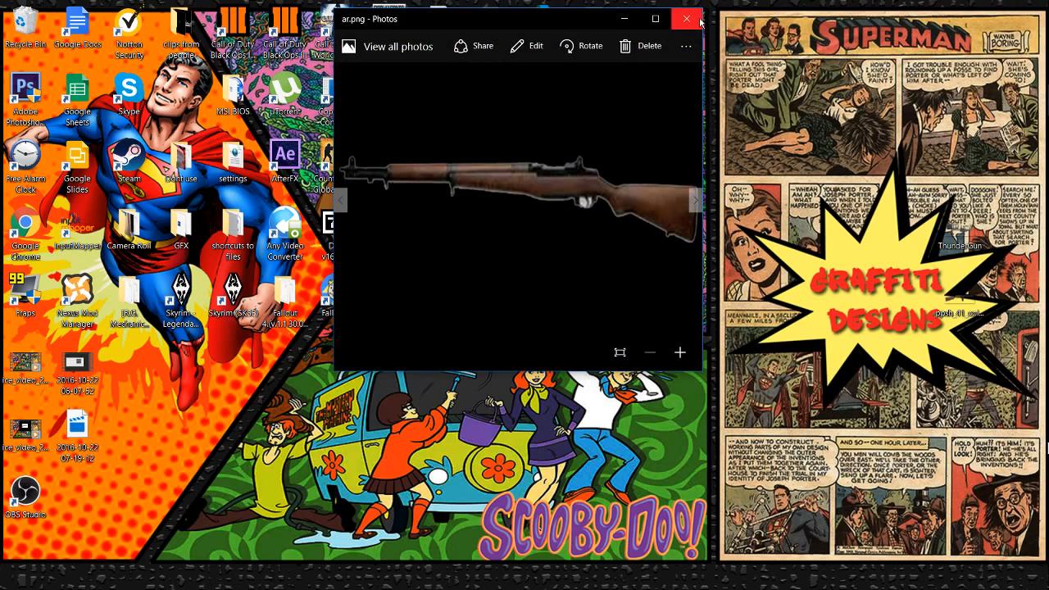
pyautogui.click(697, 20)
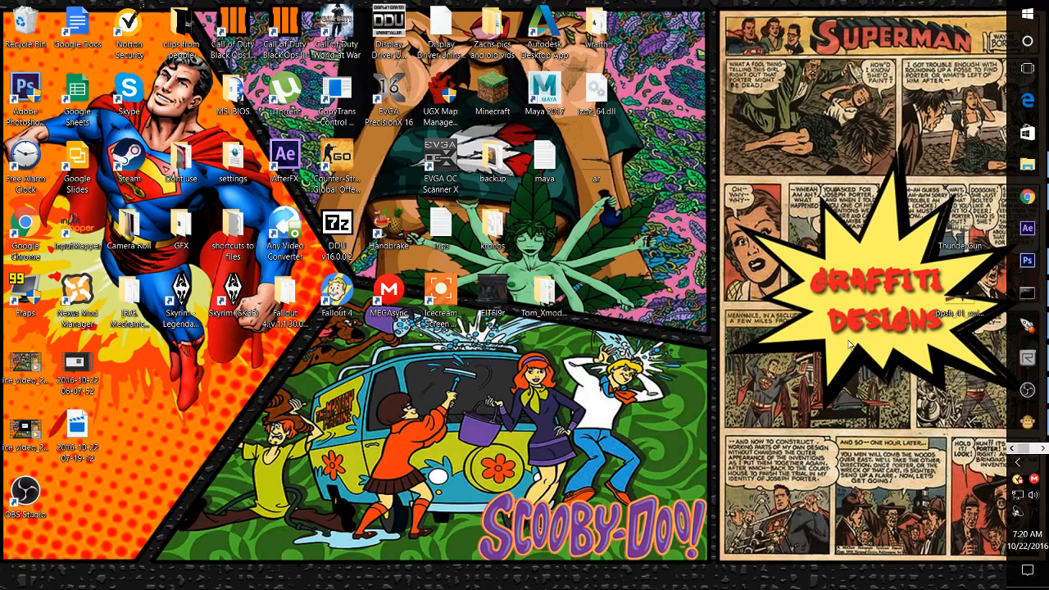
pyautogui.doubleClick(957, 297)
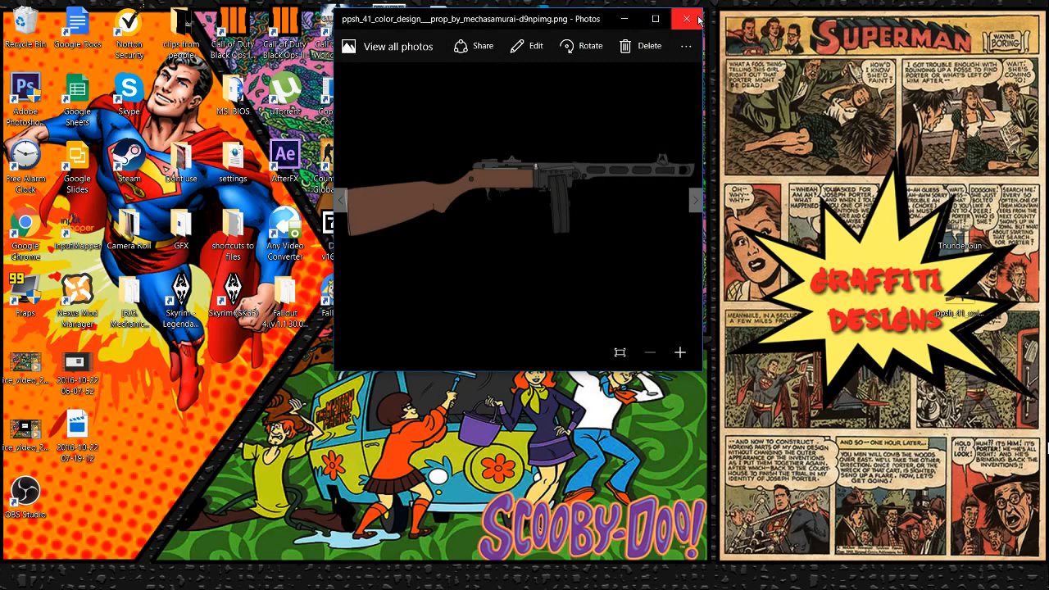
pyautogui.click(687, 18)
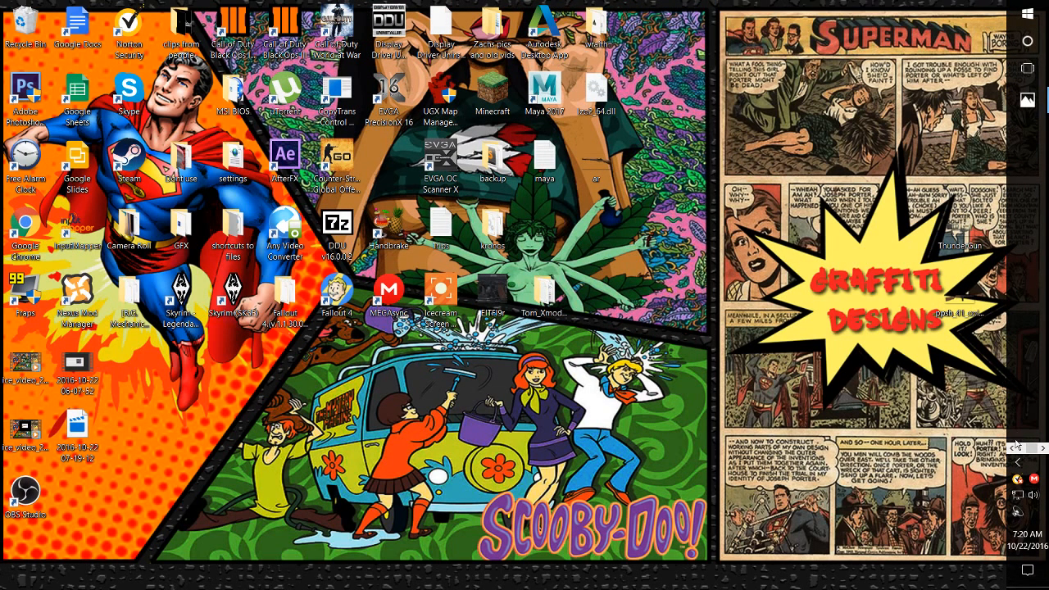
# Step: Switch to Photoshop and create a new 1024 x 512 pixel RGB document at 72 pixels/inch with a white background
pyautogui.click(1029, 260)
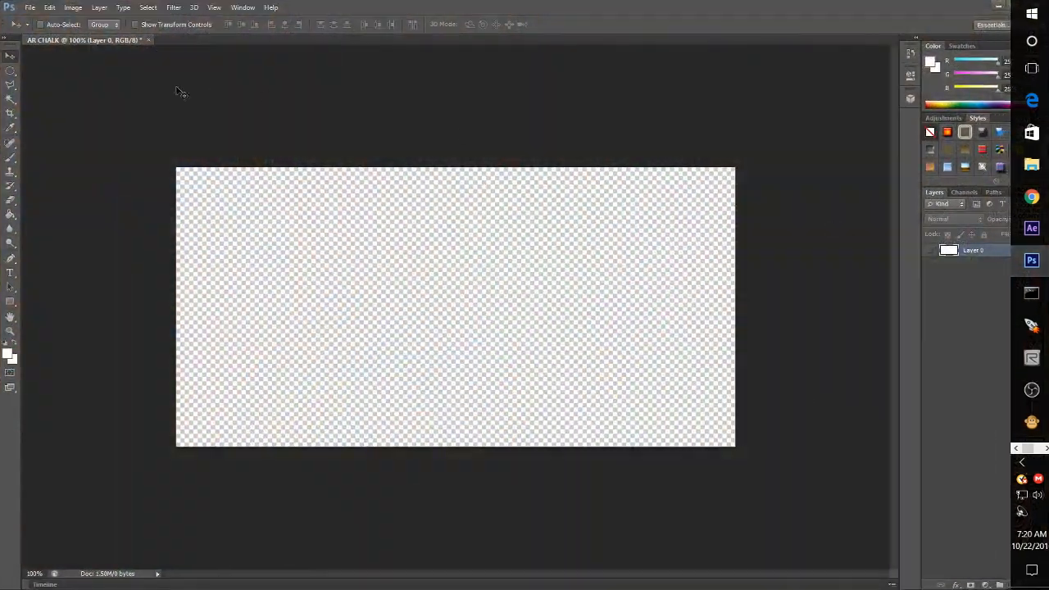
pyautogui.click(30, 8)
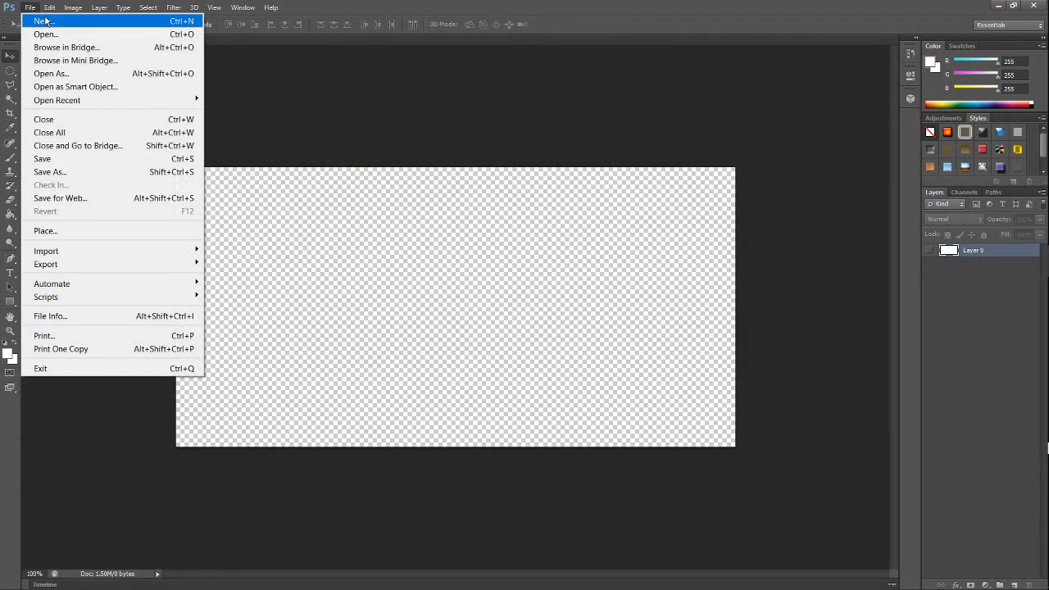
pyautogui.click(45, 21)
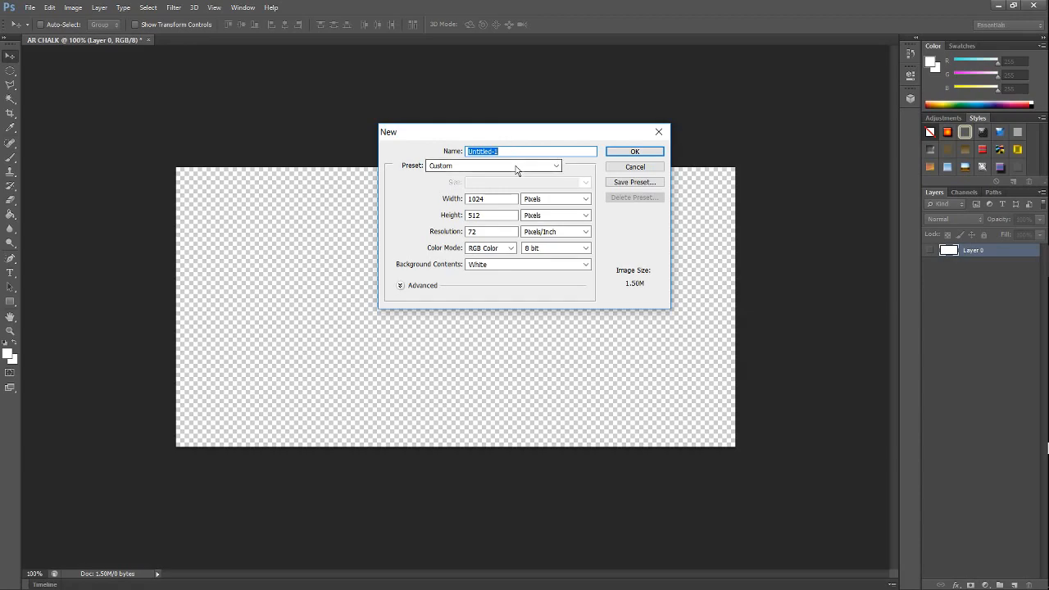
pyautogui.click(495, 199)
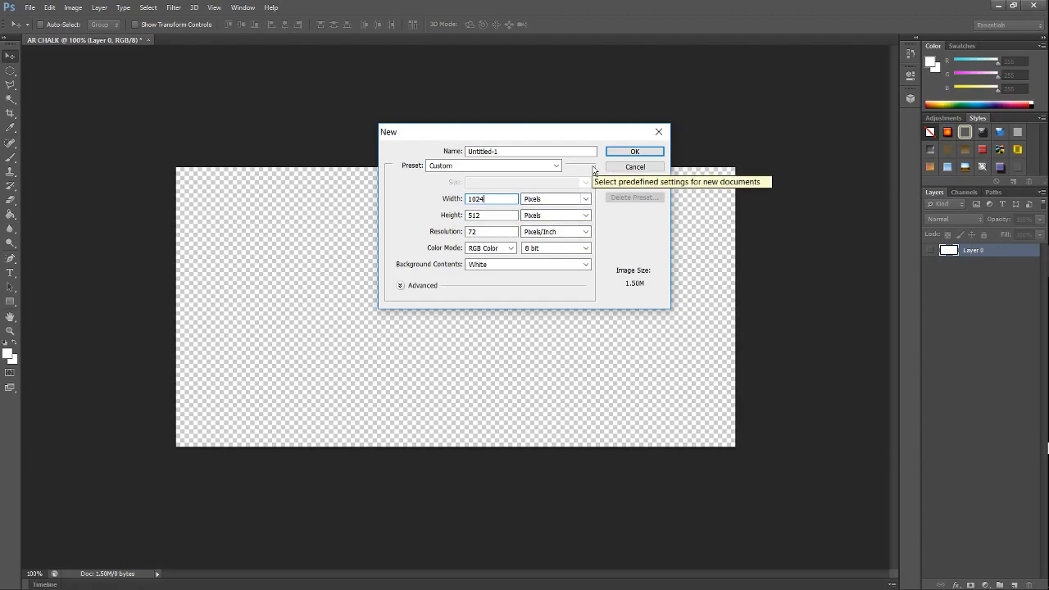
pyautogui.click(635, 153)
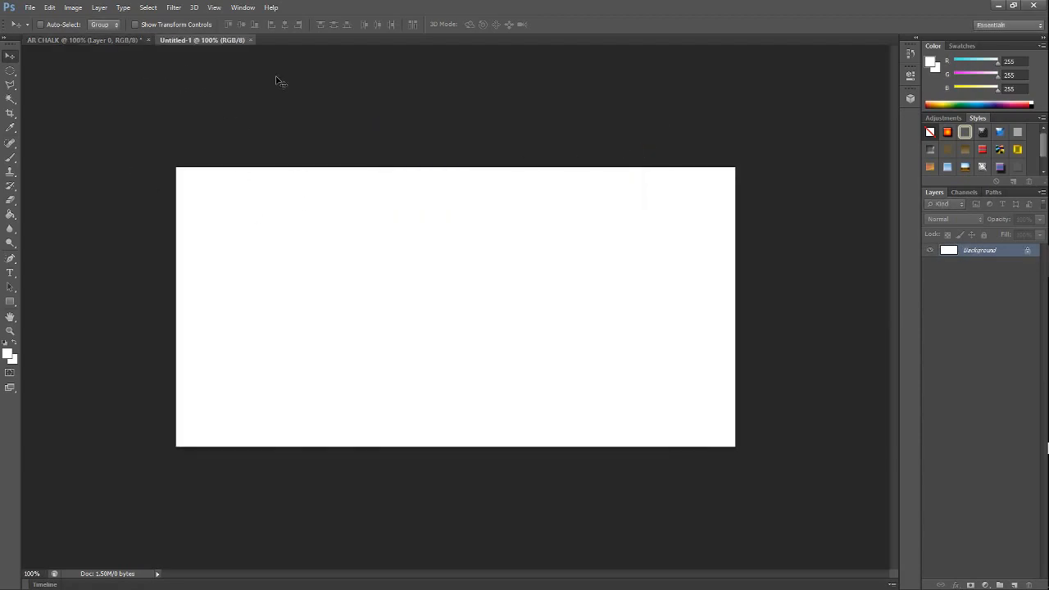
# Step: Convert the locked white background into a regular layer and hide it
pyautogui.doubleClick(944, 252)
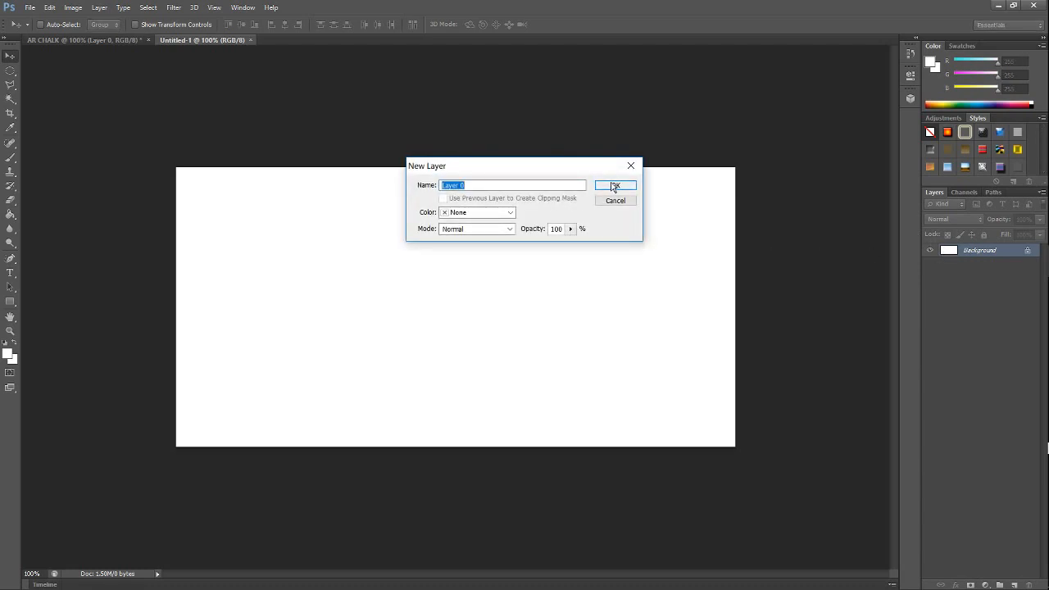
pyautogui.click(615, 186)
pyautogui.click(929, 250)
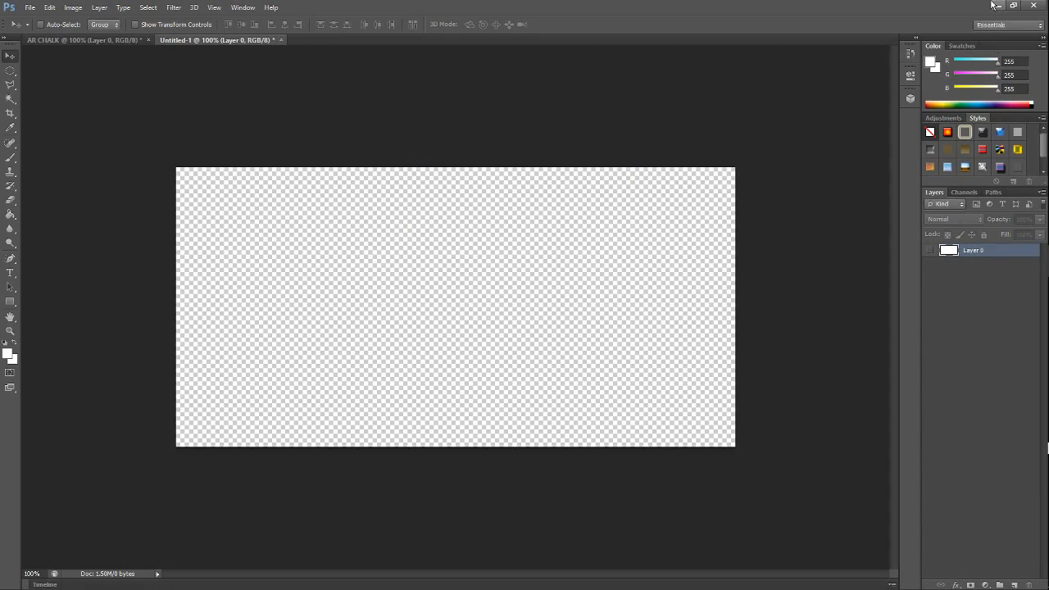
# Step: Place the rifle image ar.png from the desktop into the new document at its original size
pyautogui.click(995, 5)
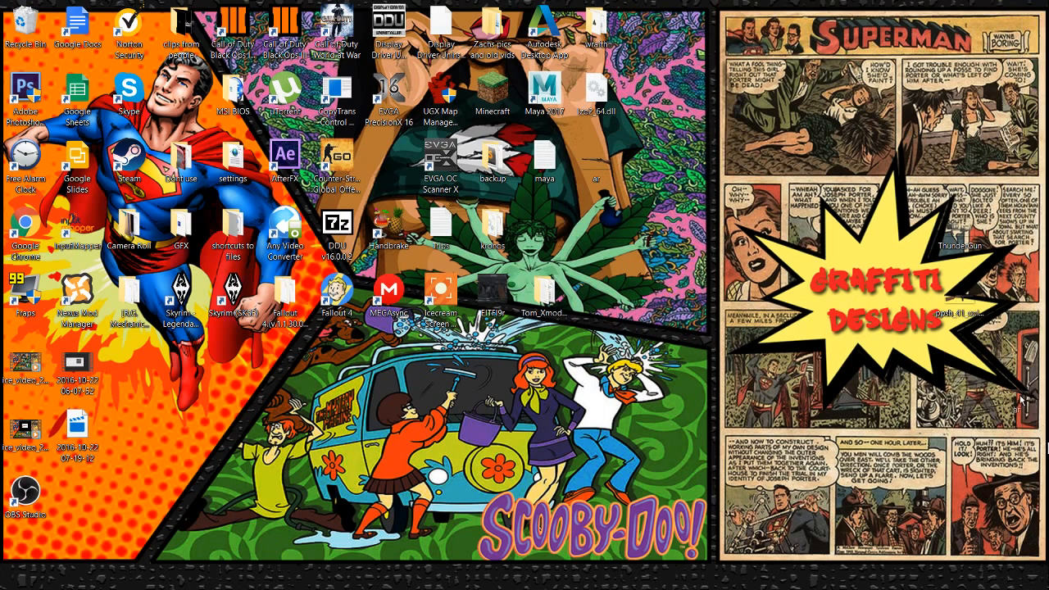
pyautogui.click(1026, 321)
pyautogui.moveTo(1026, 319); pyautogui.dragTo(515, 254)
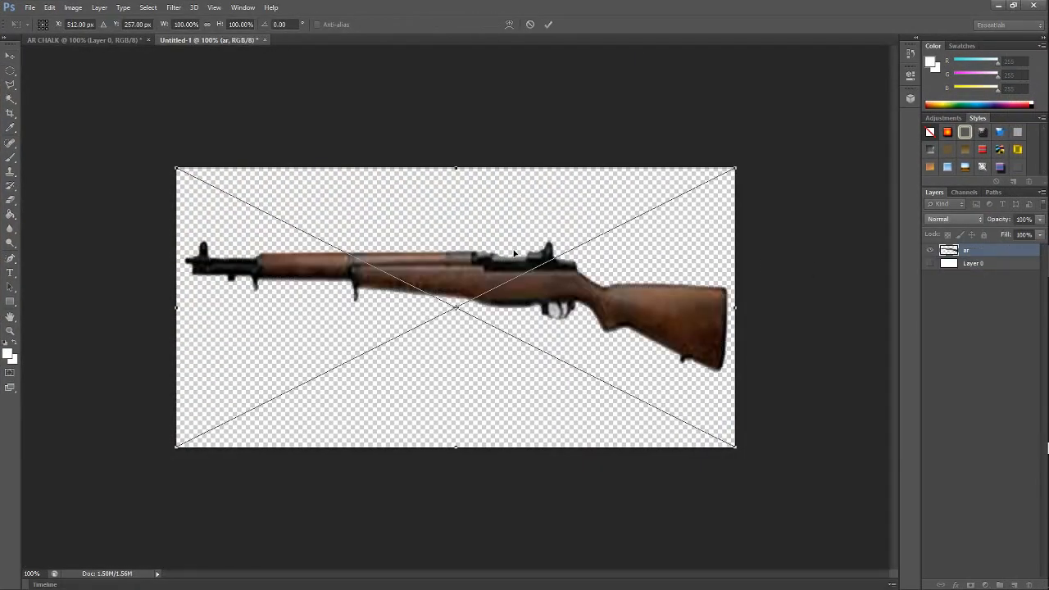
pyautogui.press('Return')
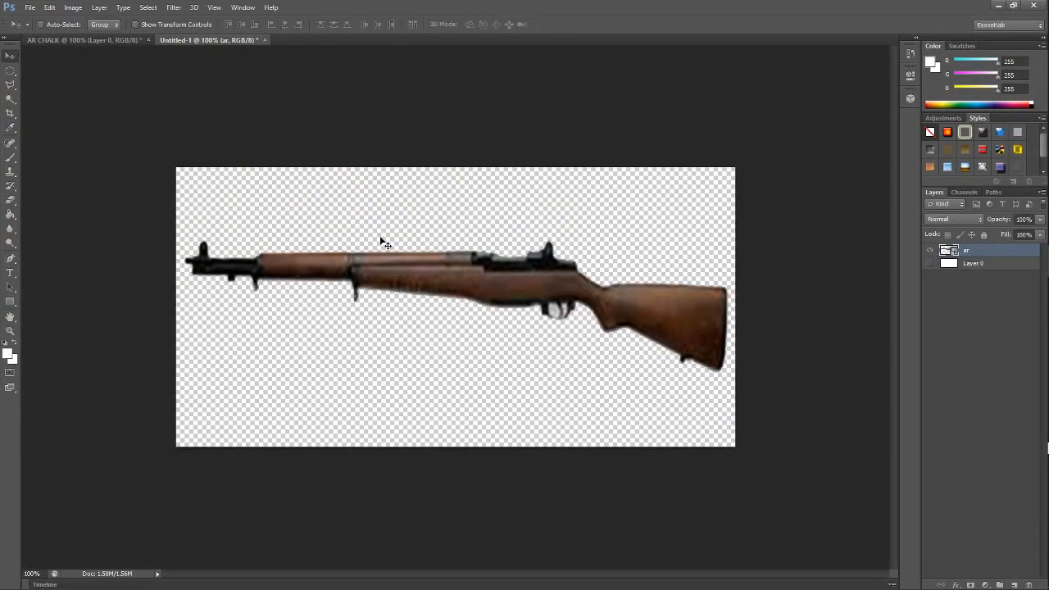
pyautogui.click(49, 8)
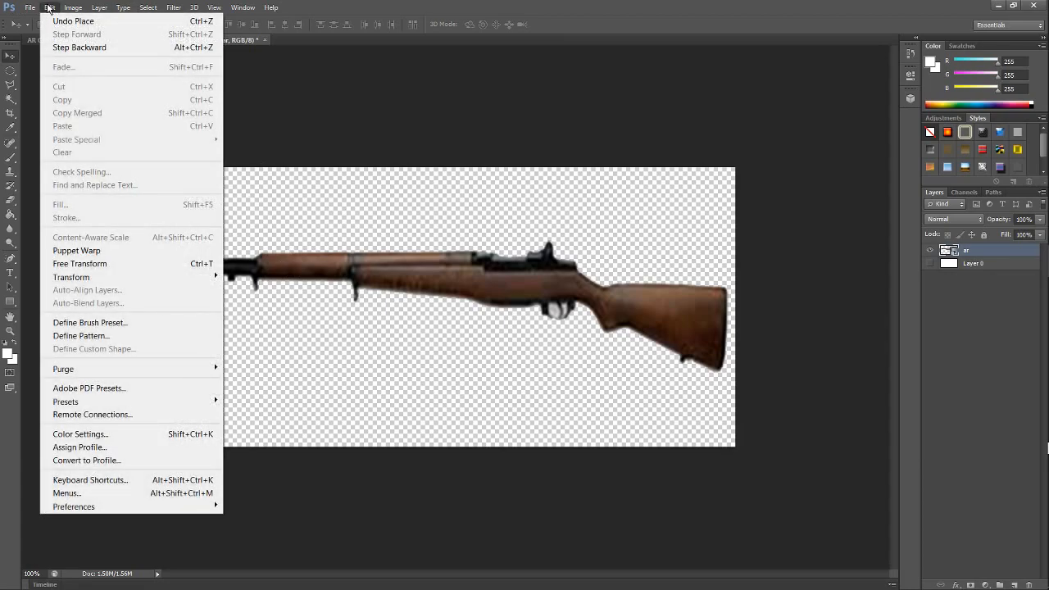
pyautogui.moveTo(189, 285)
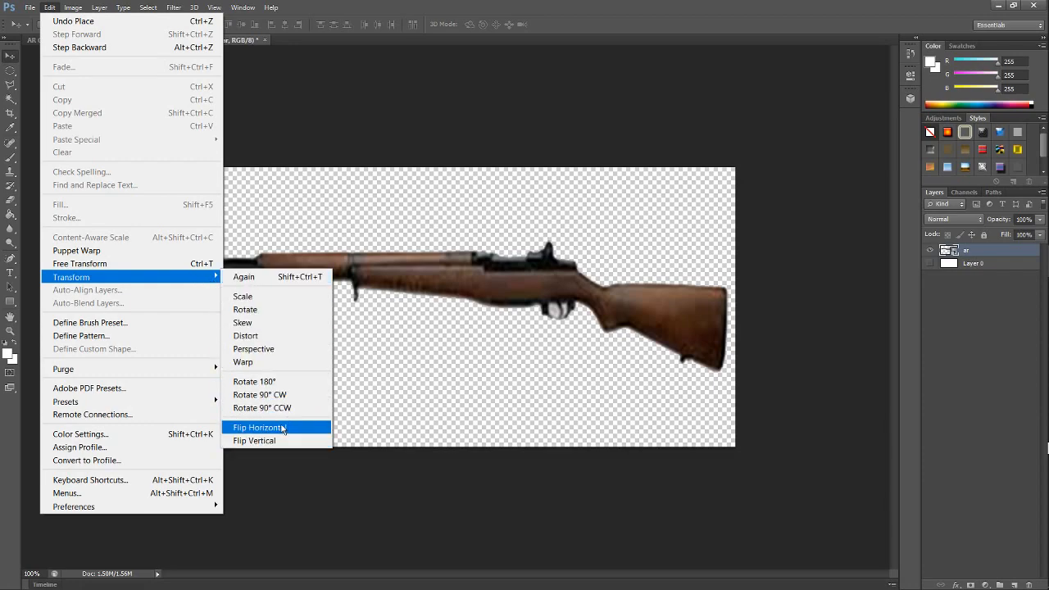
pyautogui.click(351, 122)
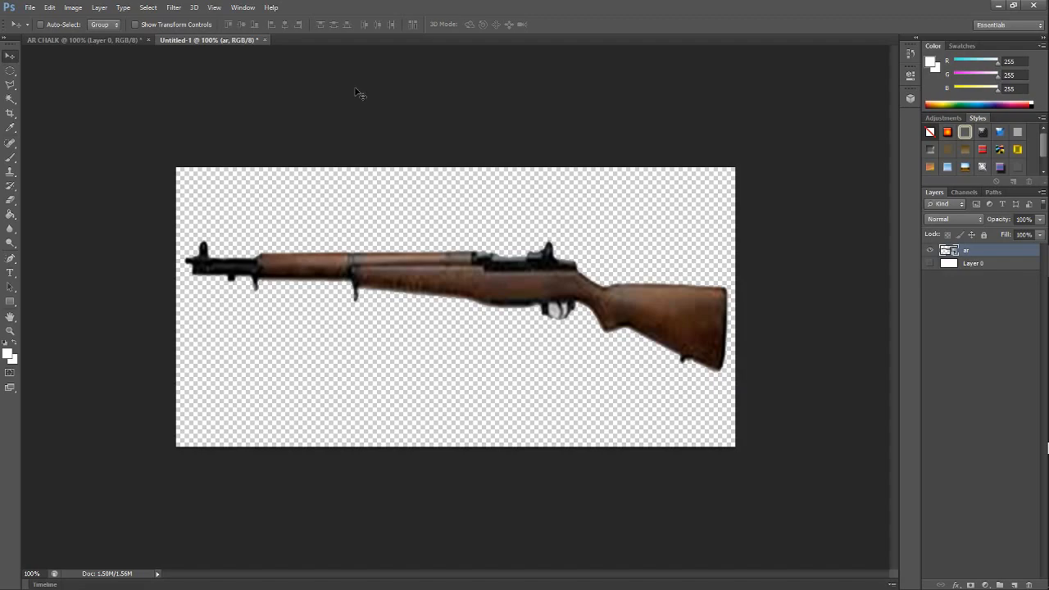
# Step: Scale the placed rifle proportionally to about 100.2% with Free Transform
pyautogui.hotkey('ctrl', 't')
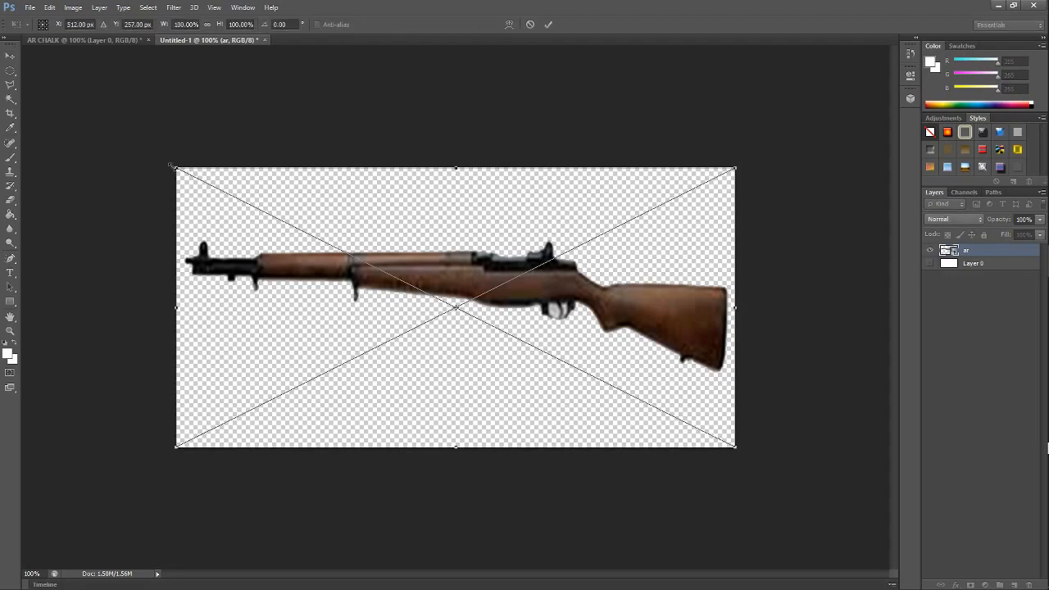
pyautogui.moveTo(172, 165)
pyautogui.keyDown('shift'); pyautogui.mouseDown()
pyautogui.moveTo(201, 175)
pyautogui.moveTo(281, 274)
pyautogui.moveTo(138, 168)
pyautogui.moveTo(141, 143)
pyautogui.moveTo(215, 189)
pyautogui.moveTo(169, 173)
pyautogui.mouseUp(); pyautogui.keyUp('shift')
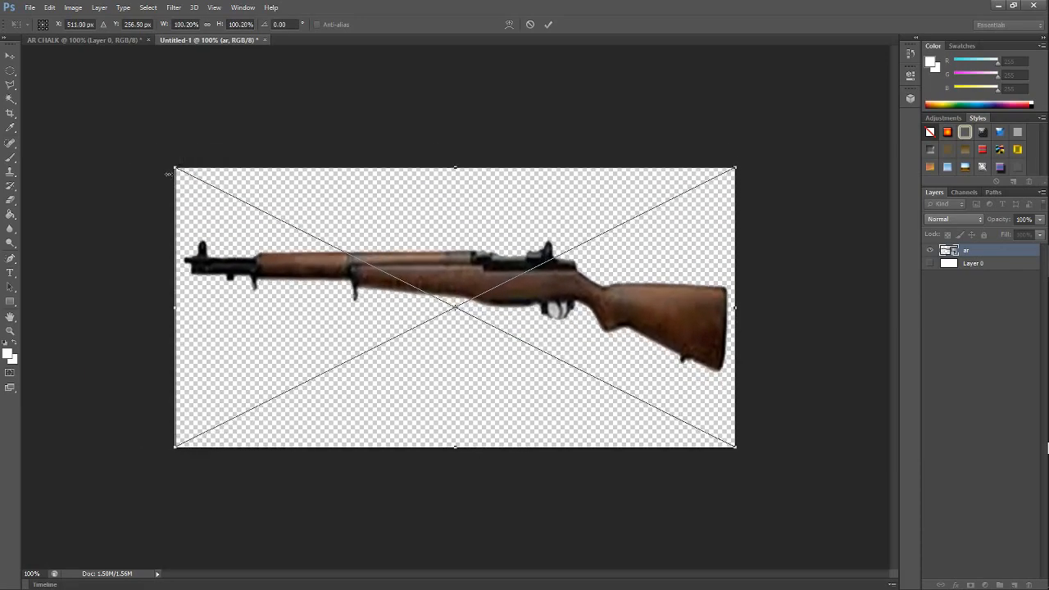
pyautogui.press('Return')
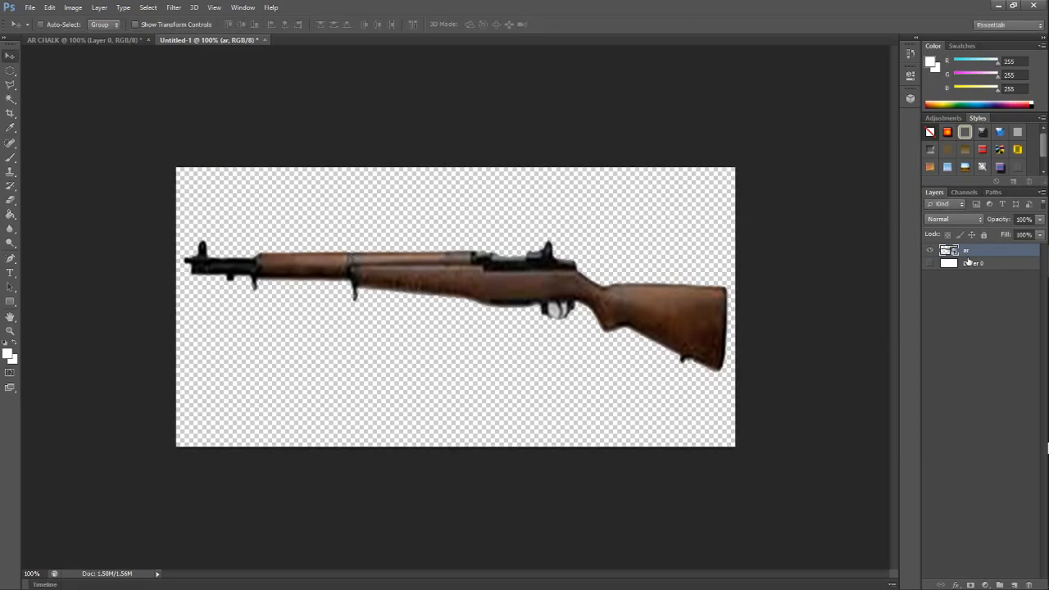
# Step: Set the fill of the rifle layer ar to 0%
pyautogui.click(963, 287)
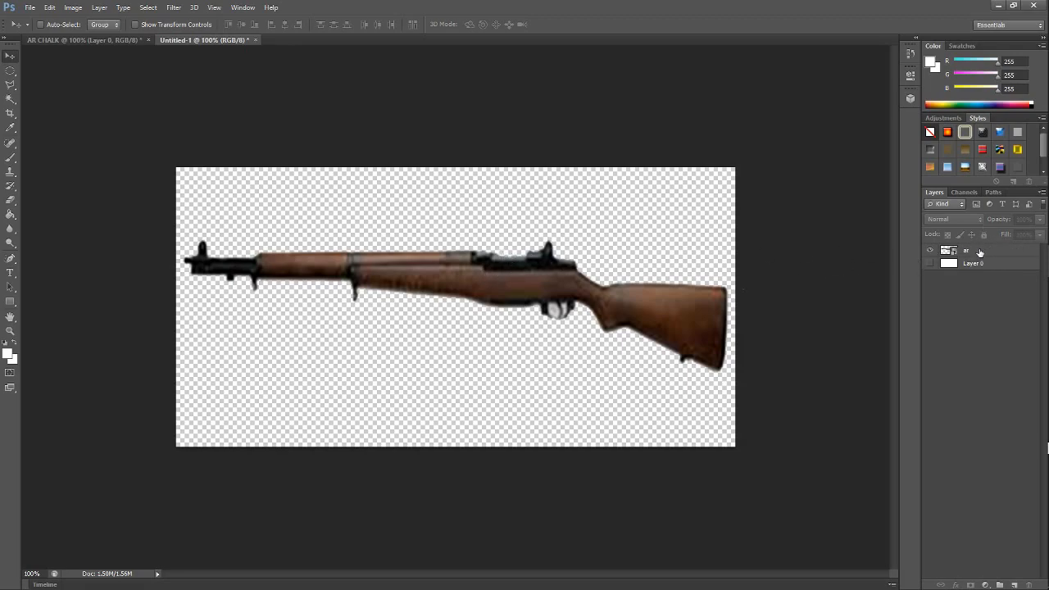
pyautogui.click(979, 252)
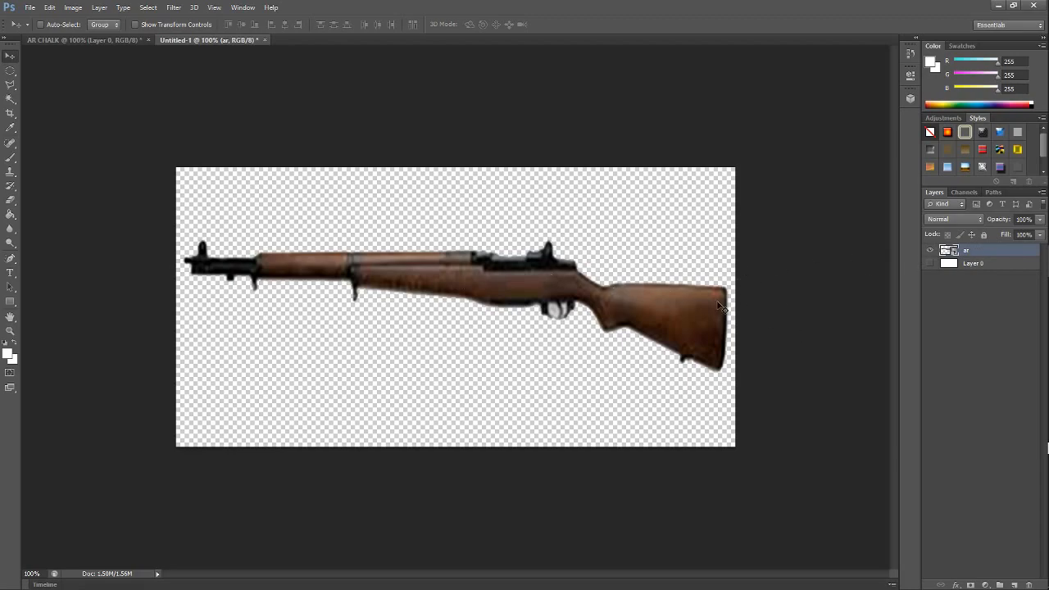
pyautogui.click(1040, 234)
pyautogui.moveTo(1039, 247); pyautogui.dragTo(890, 254)
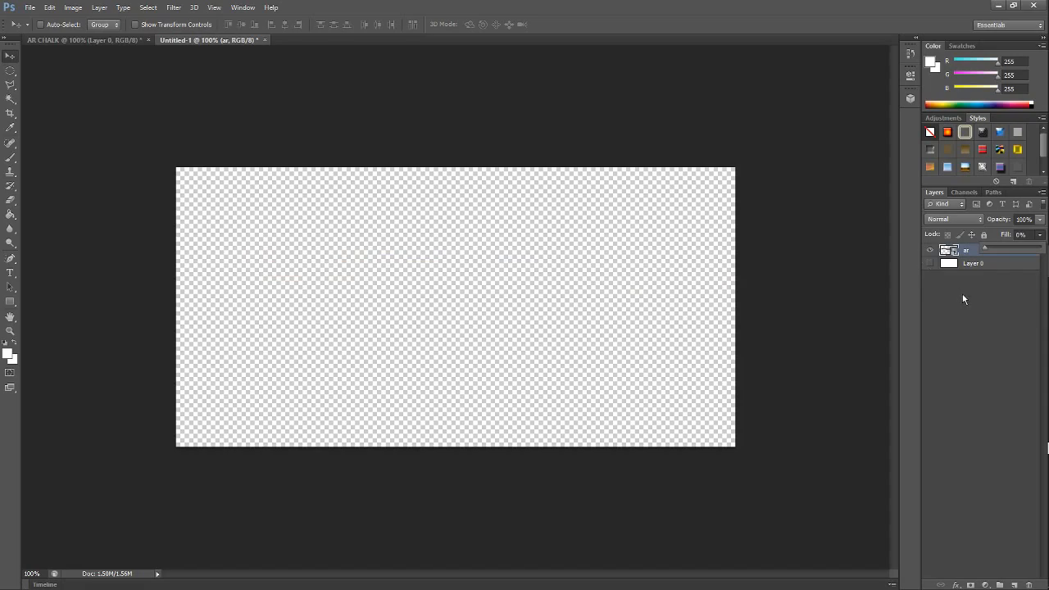
# Step: Add a Stroke layer style to the rifle layer and set its size to 9 px
pyautogui.rightClick(966, 253)
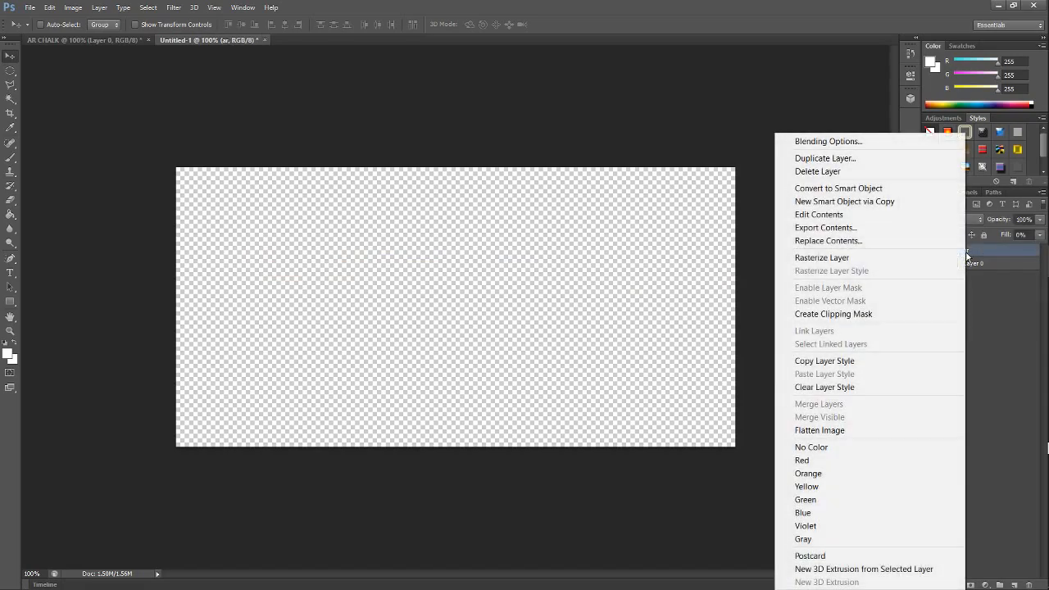
pyautogui.click(862, 141)
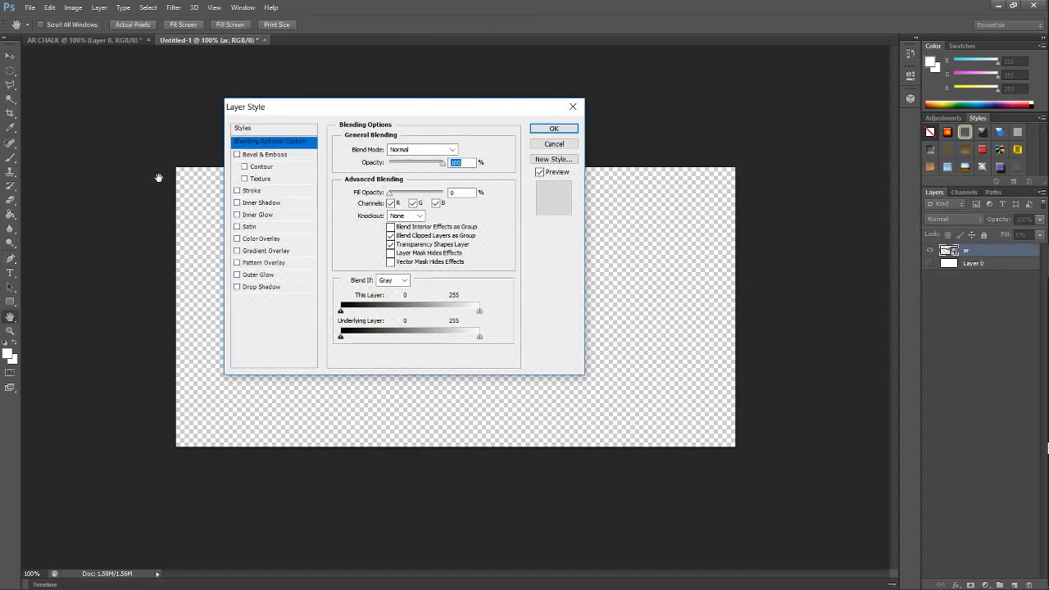
pyautogui.click(264, 192)
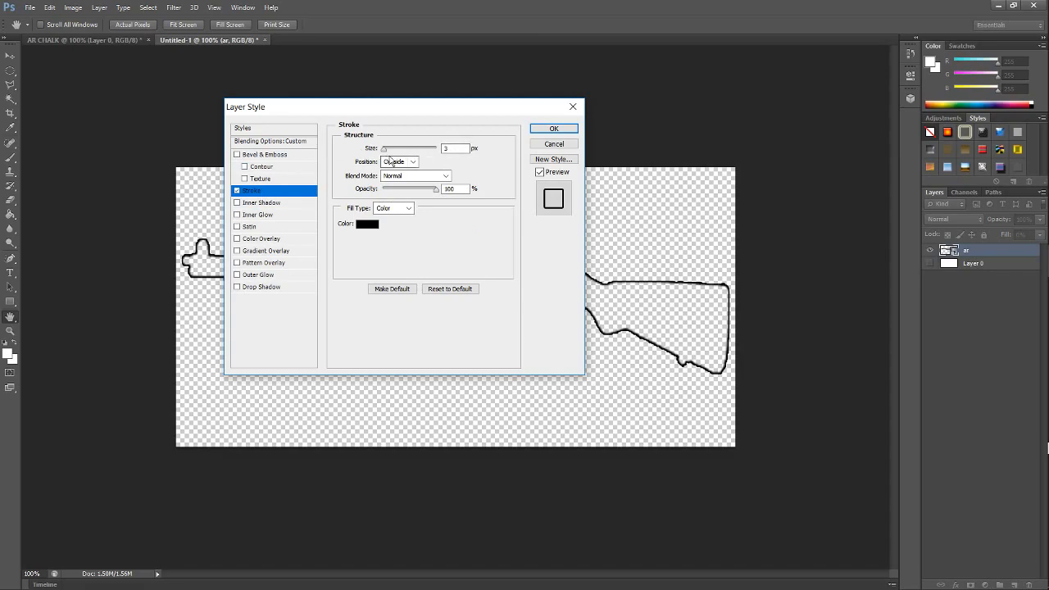
pyautogui.write('9')
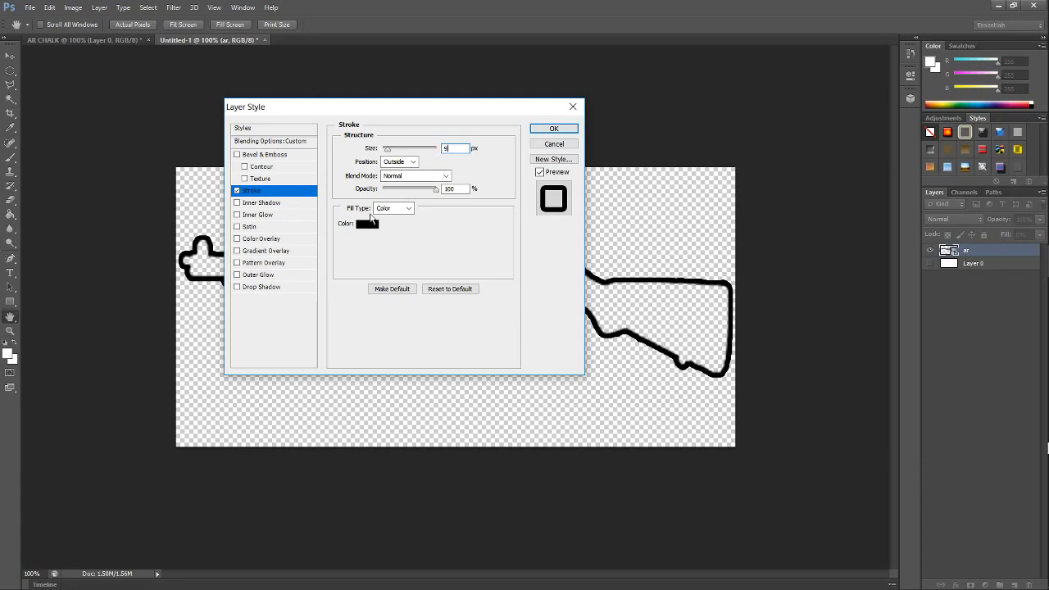
# Step: Set the color of the rifle's stroke to white (ffffff)
pyautogui.click(369, 223)
pyautogui.moveTo(319, 254); pyautogui.dragTo(164, 4)
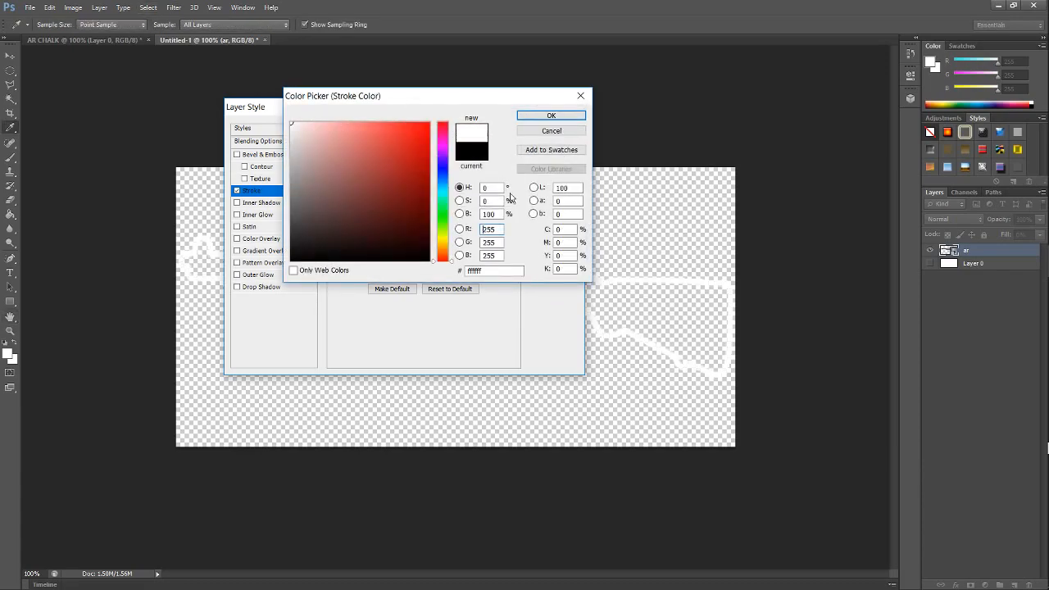
pyautogui.click(550, 116)
# Step: Set the stroke's blend mode to Dissolve and its opacity to 96%, and apply the layer style
pyautogui.click(413, 177)
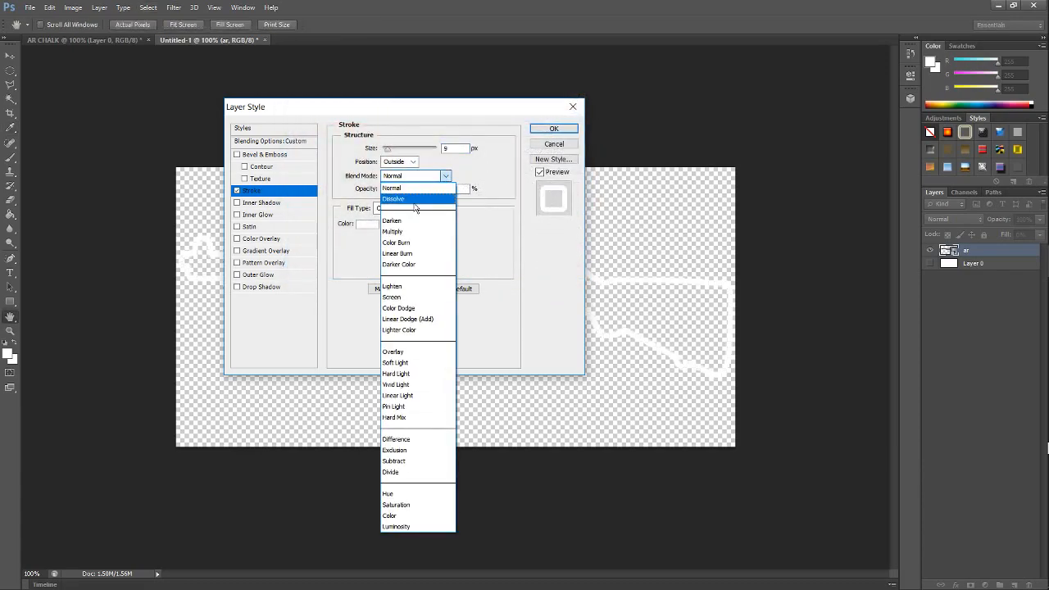
pyautogui.click(416, 208)
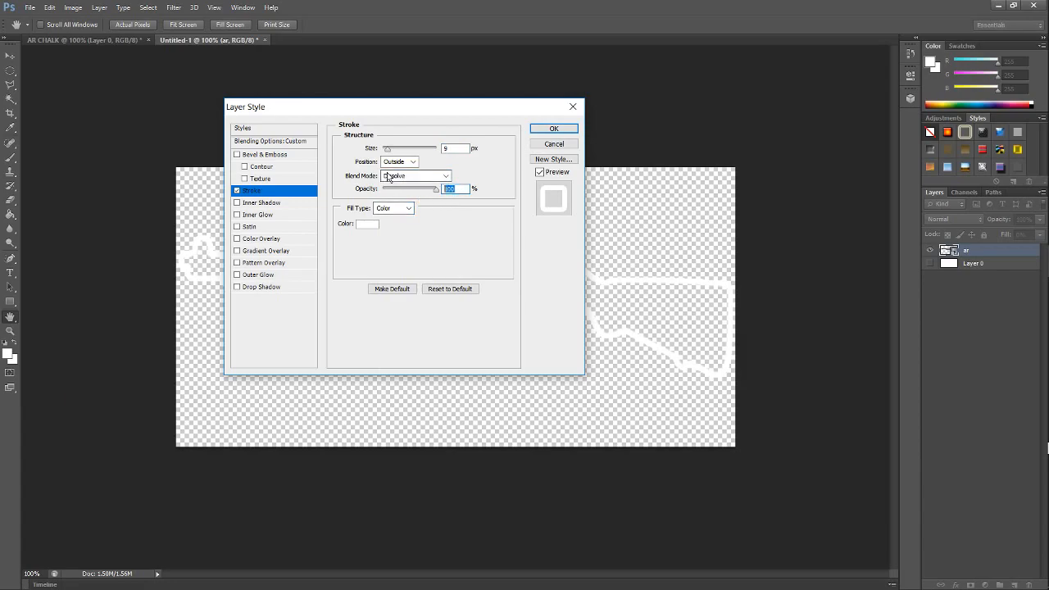
pyautogui.write('9')
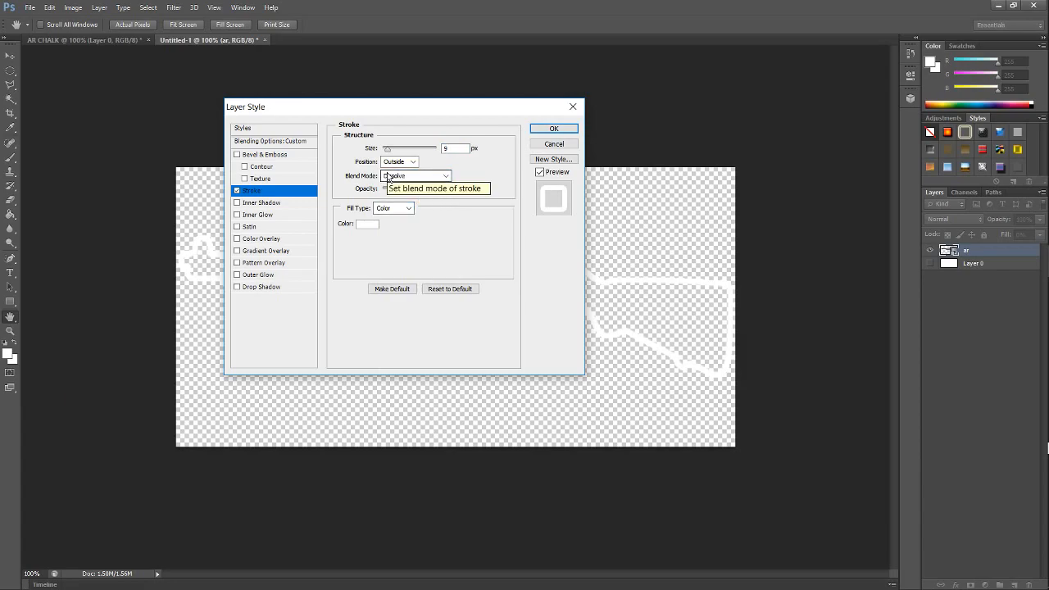
pyautogui.write('6')
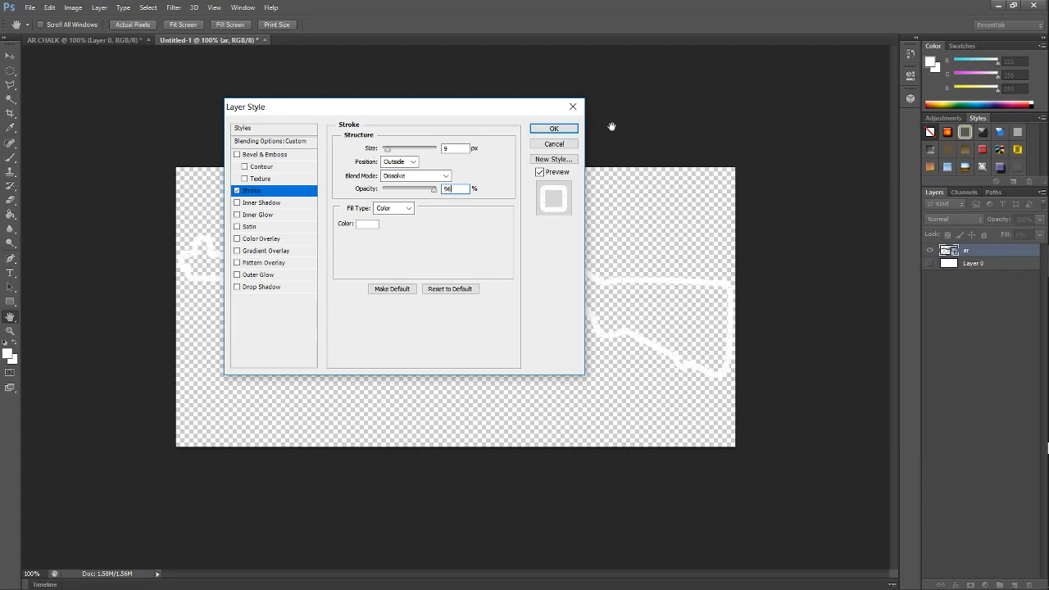
pyautogui.click(553, 130)
pyautogui.click(937, 331)
pyautogui.press('v')
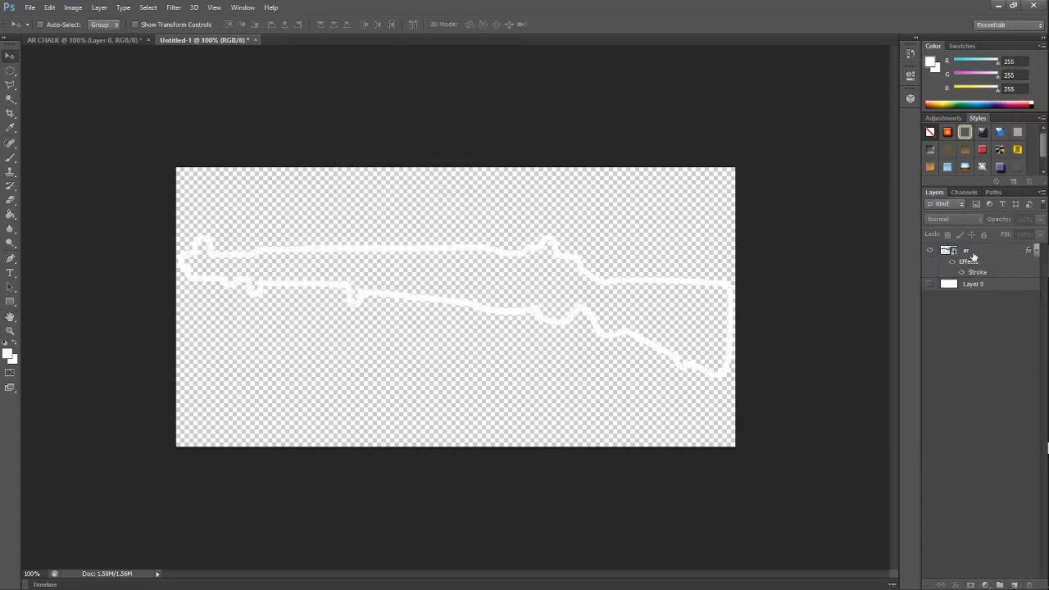
# Step: Rasterize the rifle layer ar and its Stroke layer style
pyautogui.click(970, 253)
pyautogui.rightClick(972, 256)
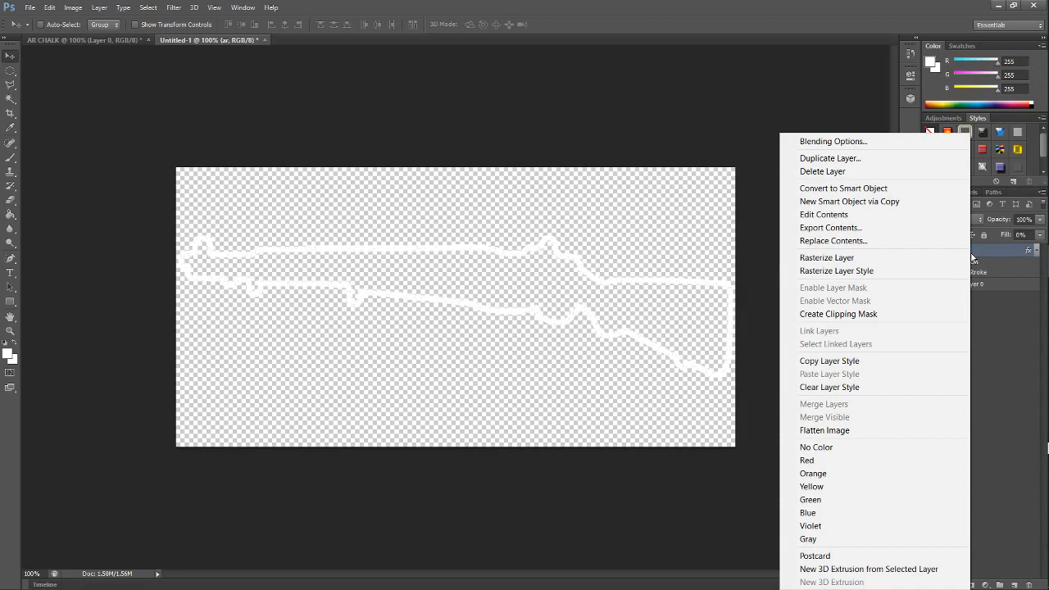
pyautogui.click(872, 259)
pyautogui.rightClick(967, 254)
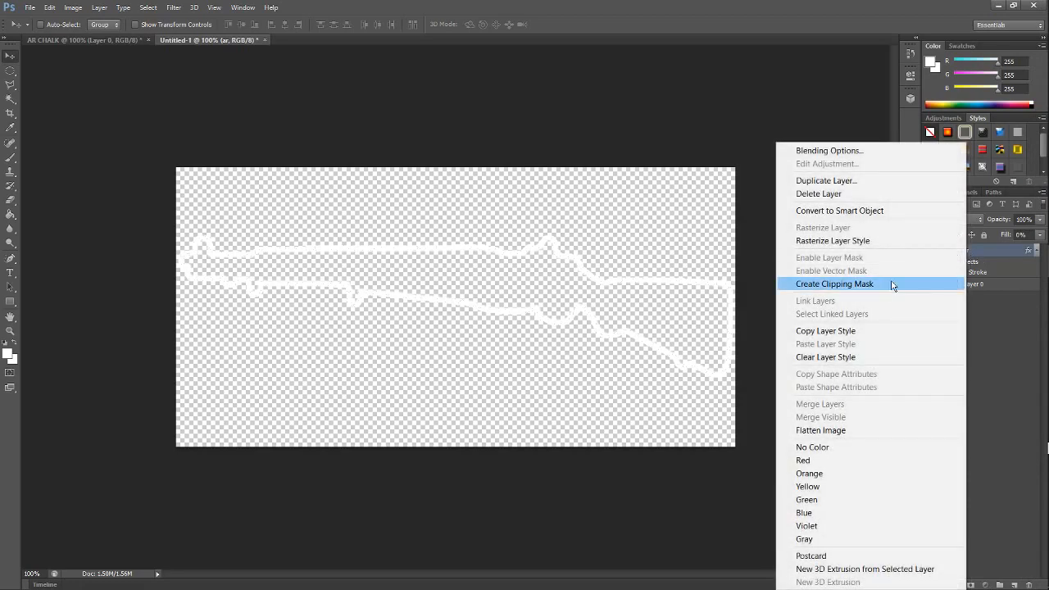
pyautogui.click(872, 240)
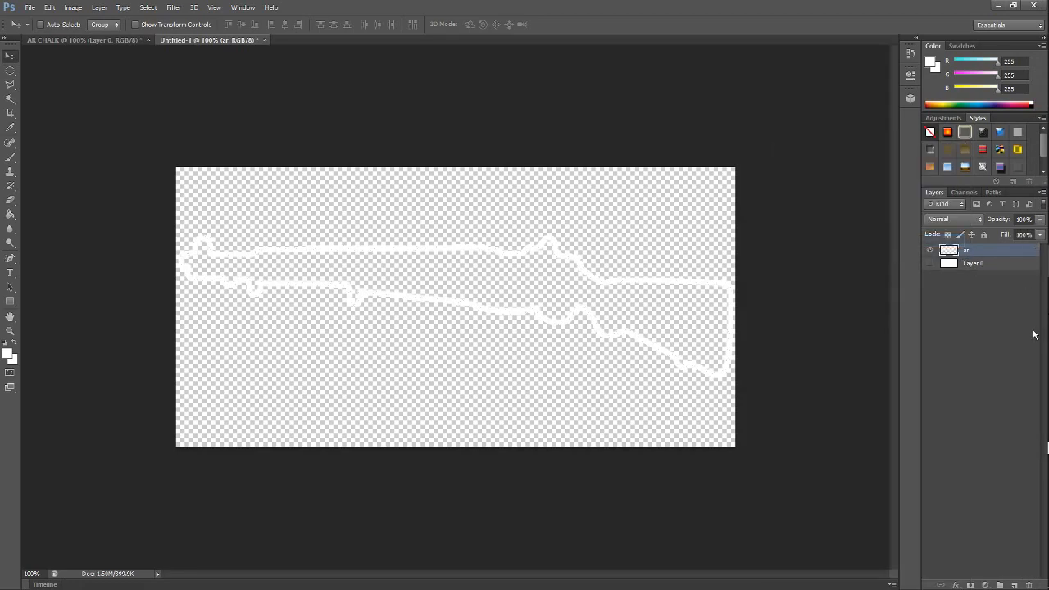
# Step: Switch to File Explorer and open the texture_assets folder inside the Call of Duty Black Ops III folder
pyautogui.click(998, 5)
pyautogui.click(967, 7)
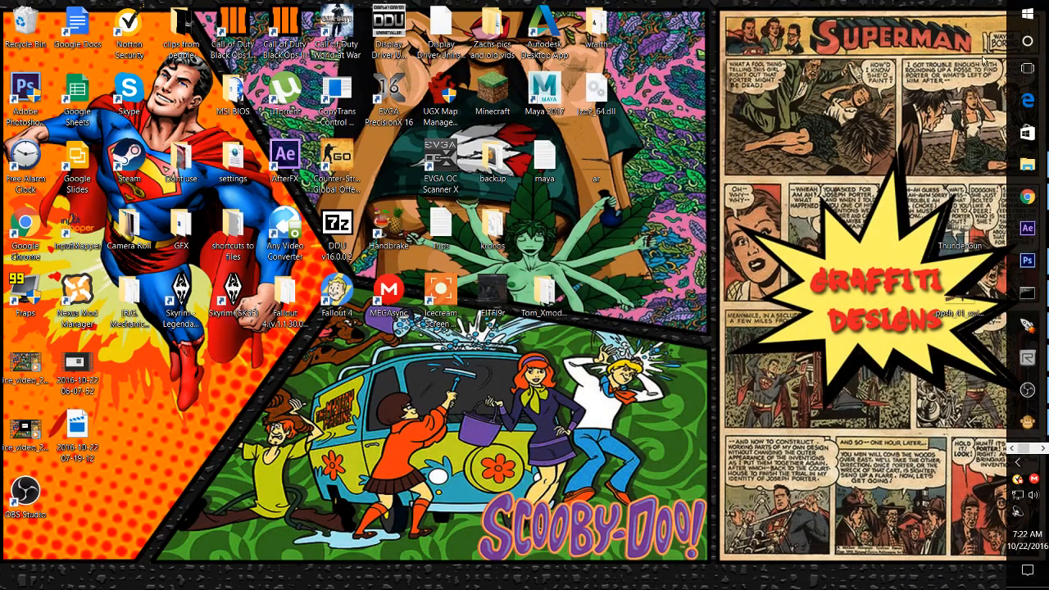
pyautogui.click(1029, 166)
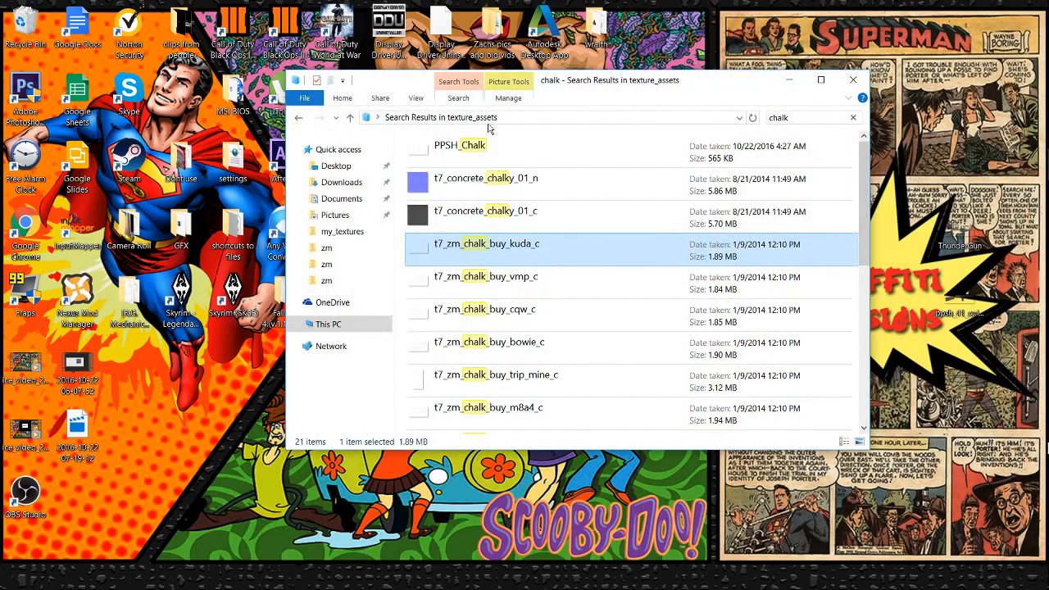
pyautogui.click(297, 117)
pyautogui.click(298, 117)
pyautogui.click(297, 117)
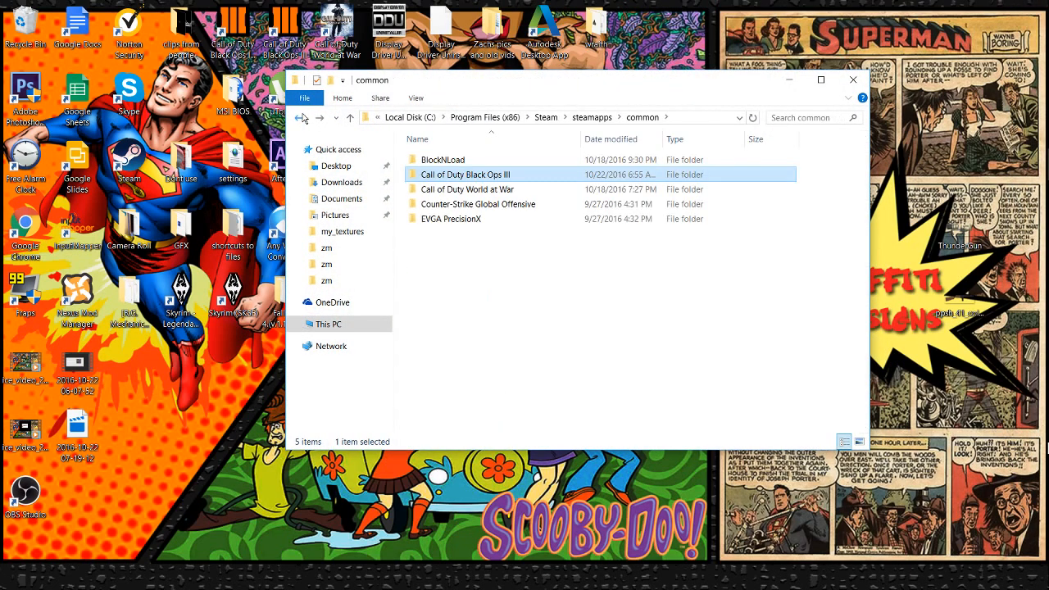
pyautogui.doubleClick(506, 173)
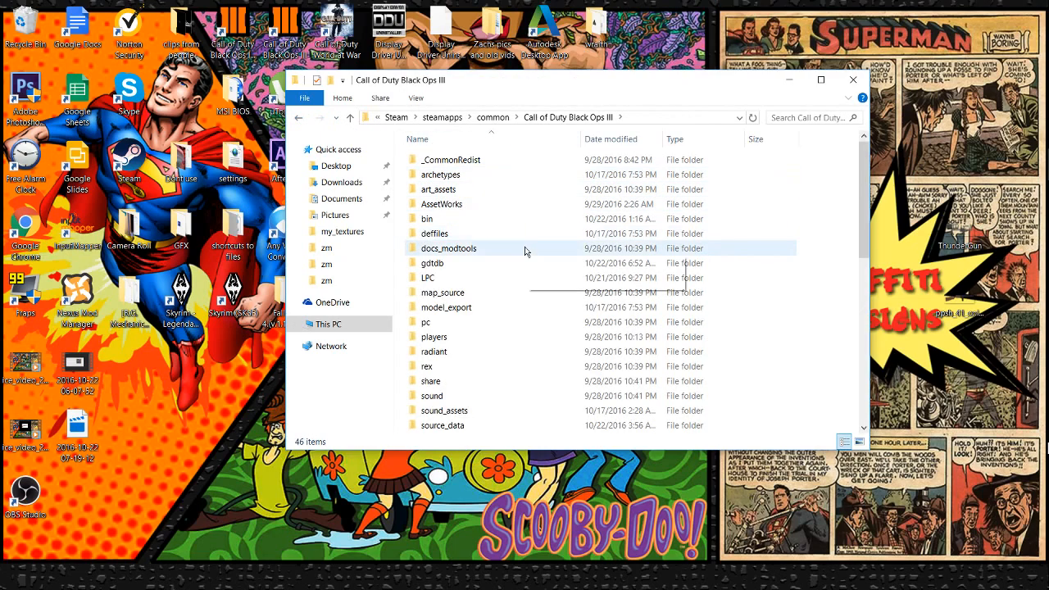
pyautogui.scroll(-4, 497, 257)
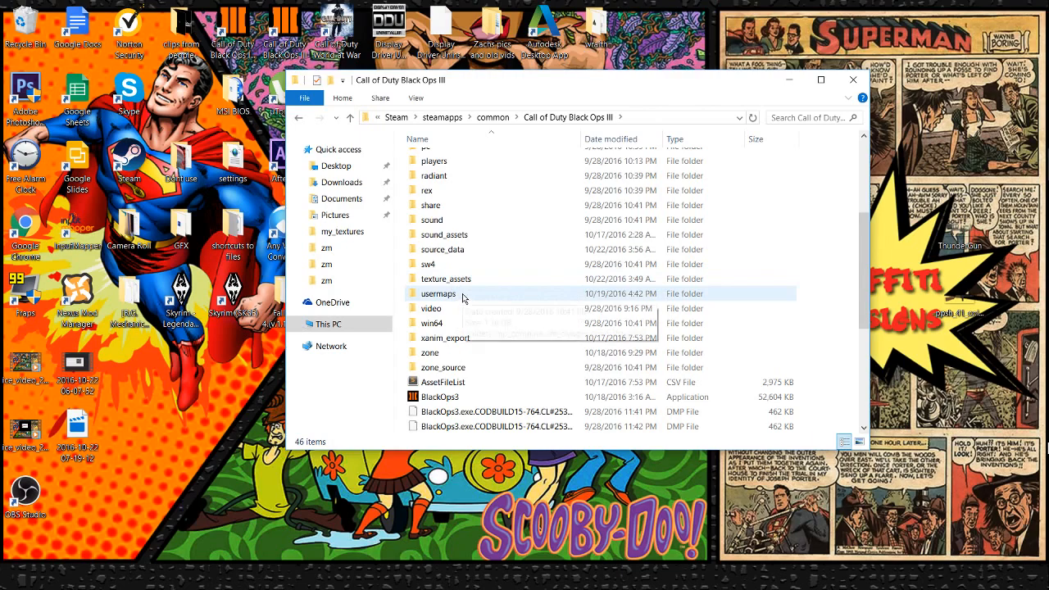
pyautogui.doubleClick(463, 279)
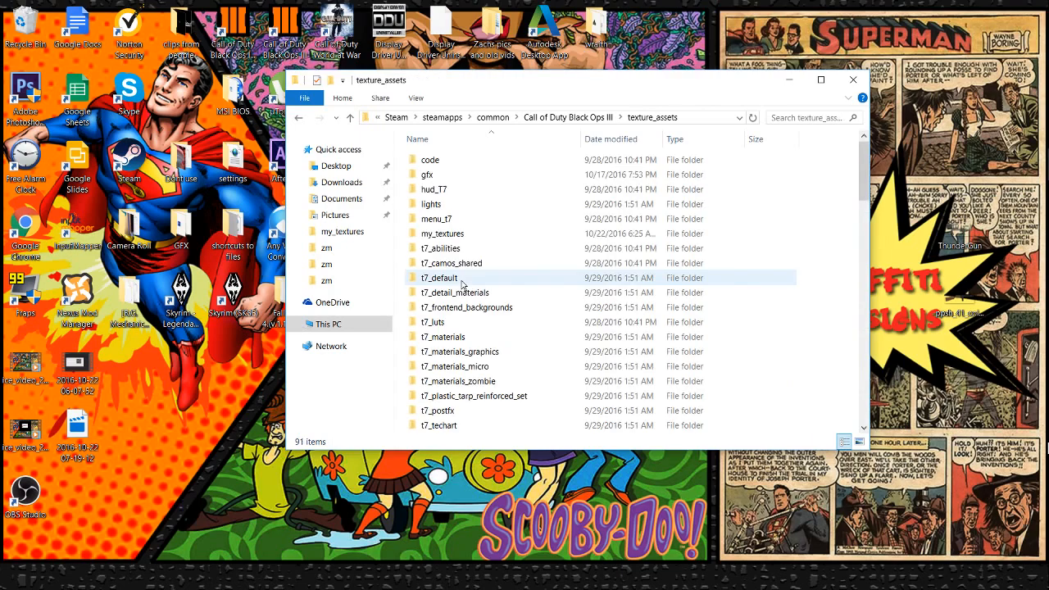
# Step: Look through the texture_assets folder and open its my_textures subfolder
pyautogui.scroll(-5, 492, 256)
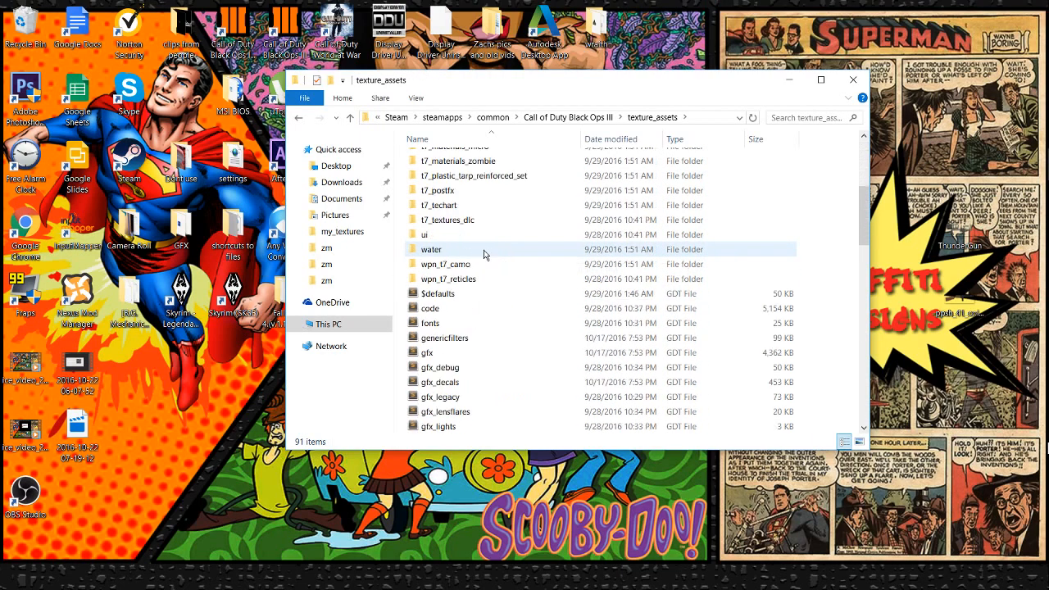
pyautogui.scroll(5, 484, 254)
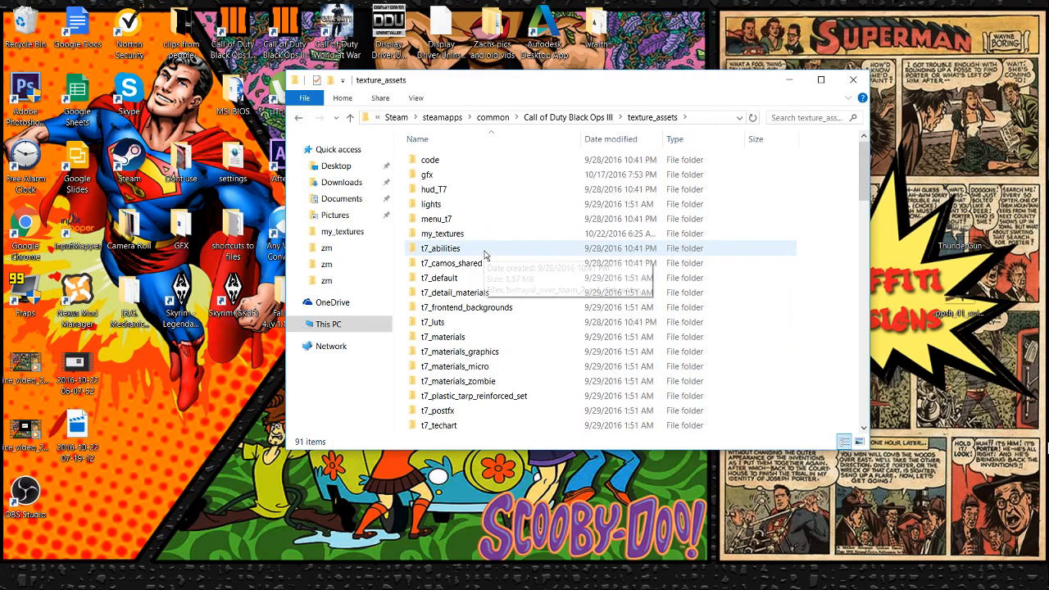
pyautogui.rightClick(400, 220)
pyautogui.click(398, 208)
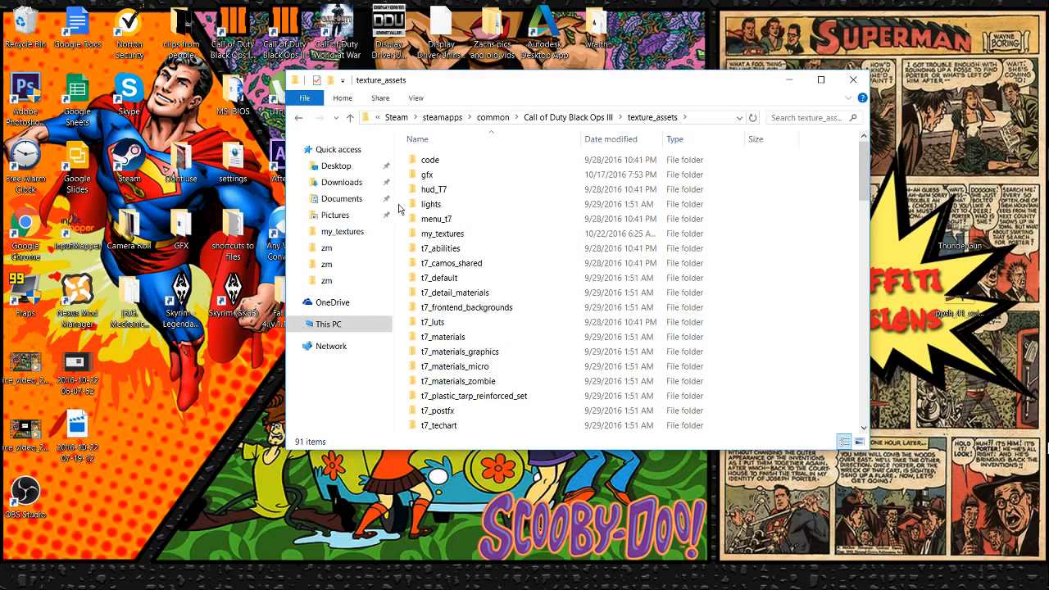
pyautogui.moveTo(481, 241)
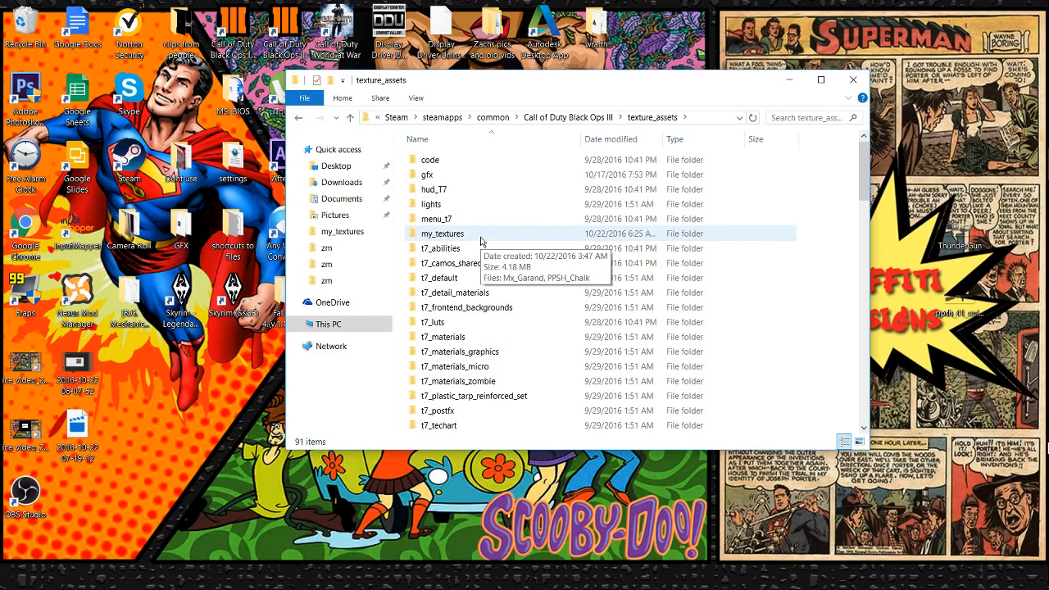
pyautogui.doubleClick(482, 237)
pyautogui.moveTo(448, 294); pyautogui.dragTo(438, 168)
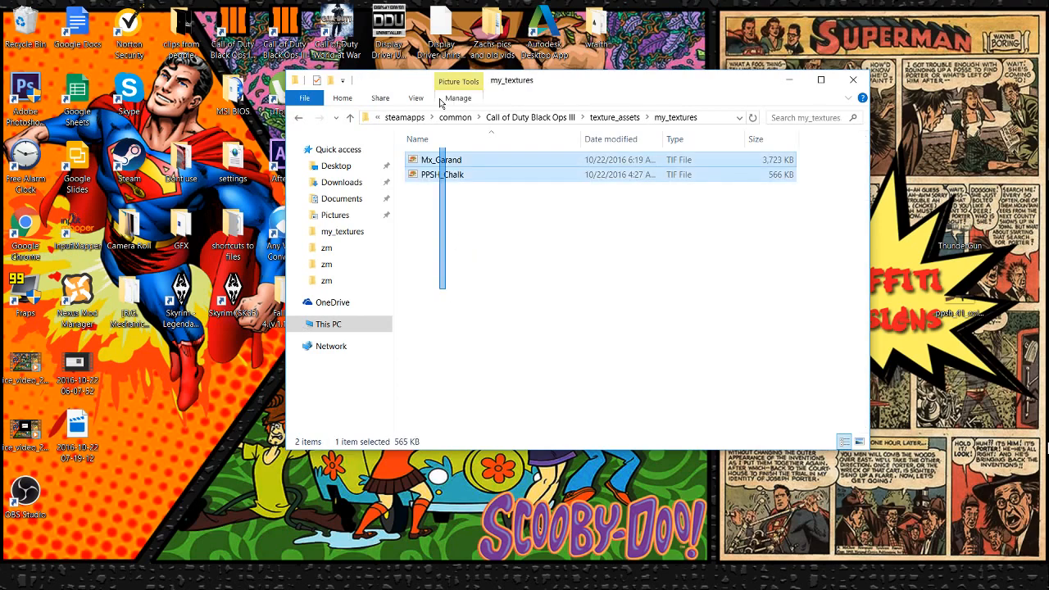
pyautogui.click(483, 236)
pyautogui.moveTo(474, 306); pyautogui.dragTo(449, 183)
pyautogui.click(459, 268)
pyautogui.moveTo(456, 301); pyautogui.dragTo(445, 105)
pyautogui.click(458, 259)
pyautogui.moveTo(458, 259); pyautogui.dragTo(427, 88)
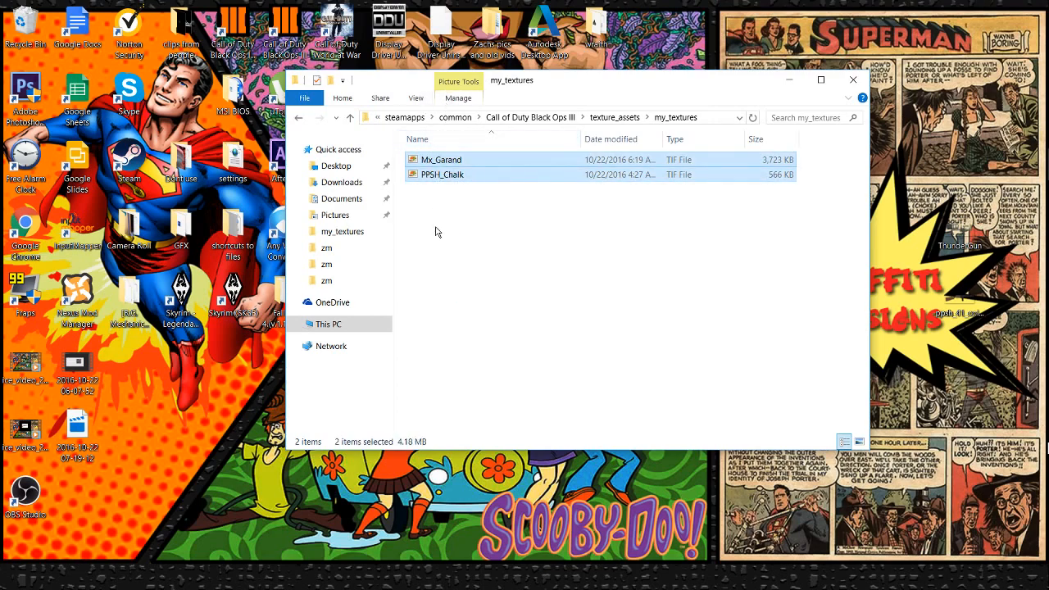
pyautogui.click(437, 231)
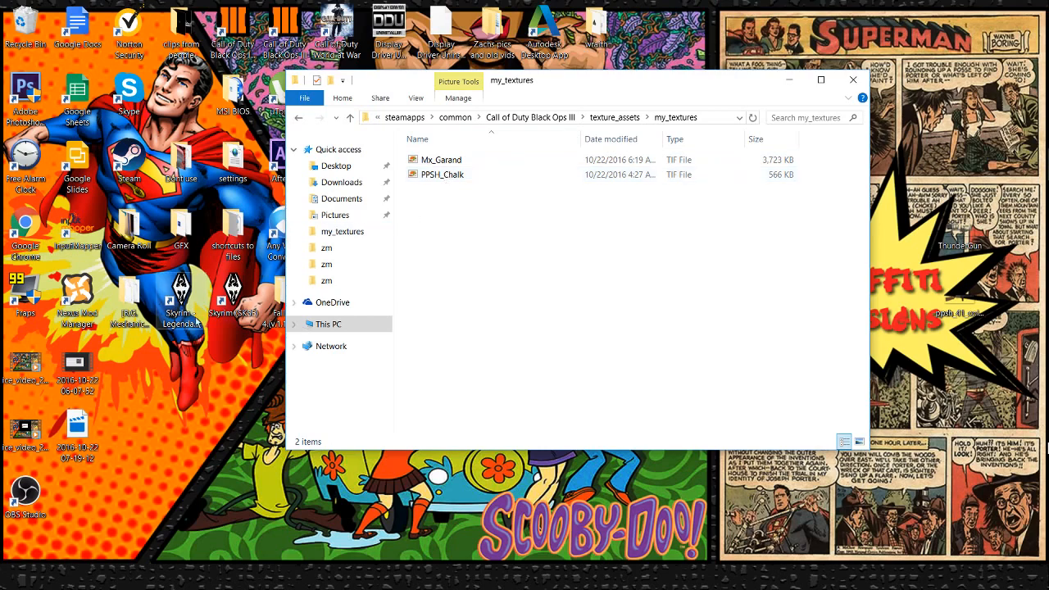
pyautogui.moveTo(441, 164)
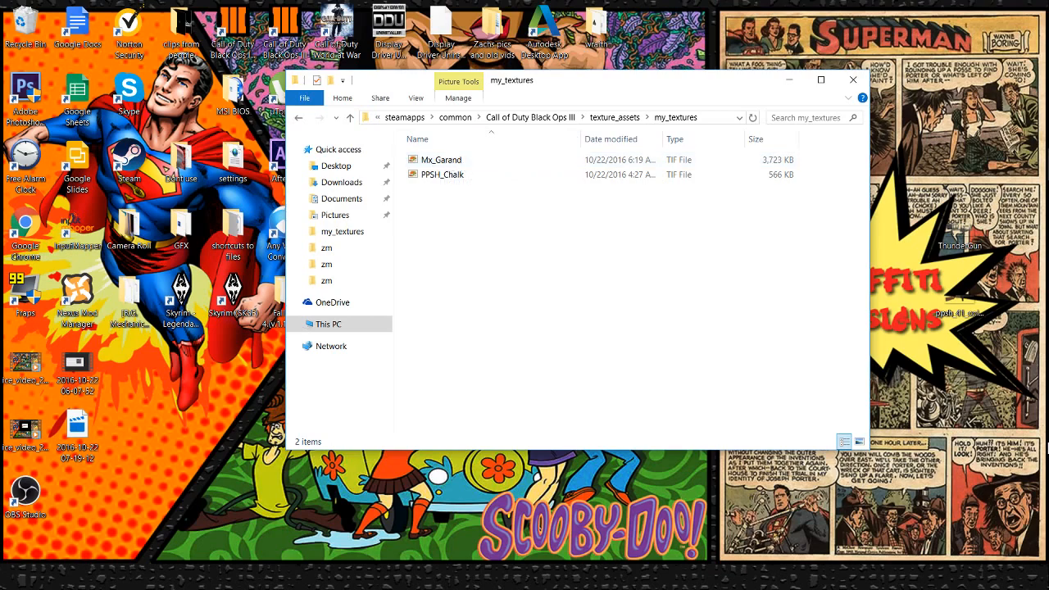
pyautogui.moveTo(1034, 357)
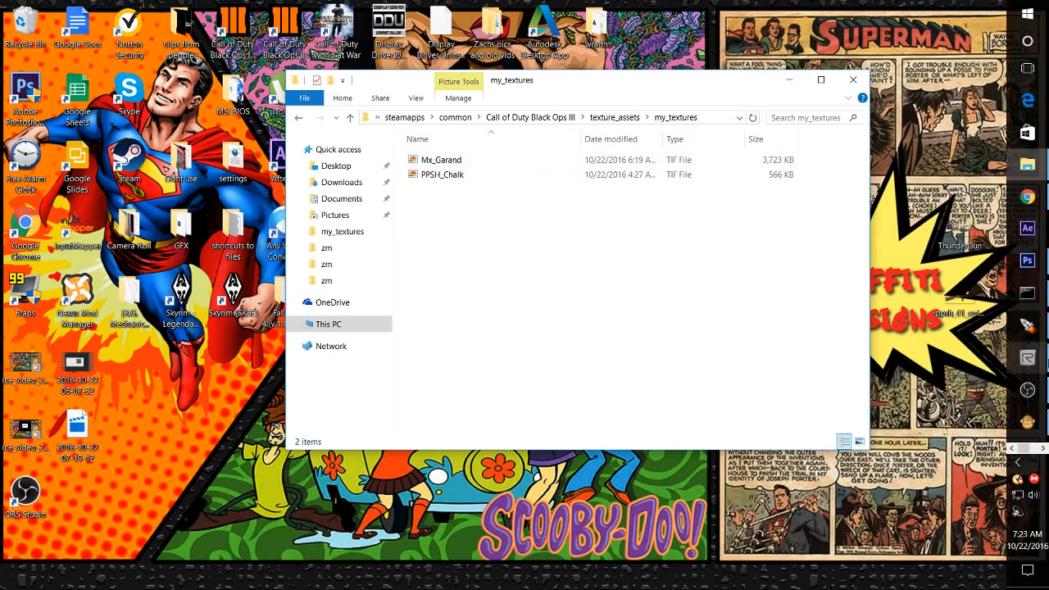
pyautogui.click(1027, 260)
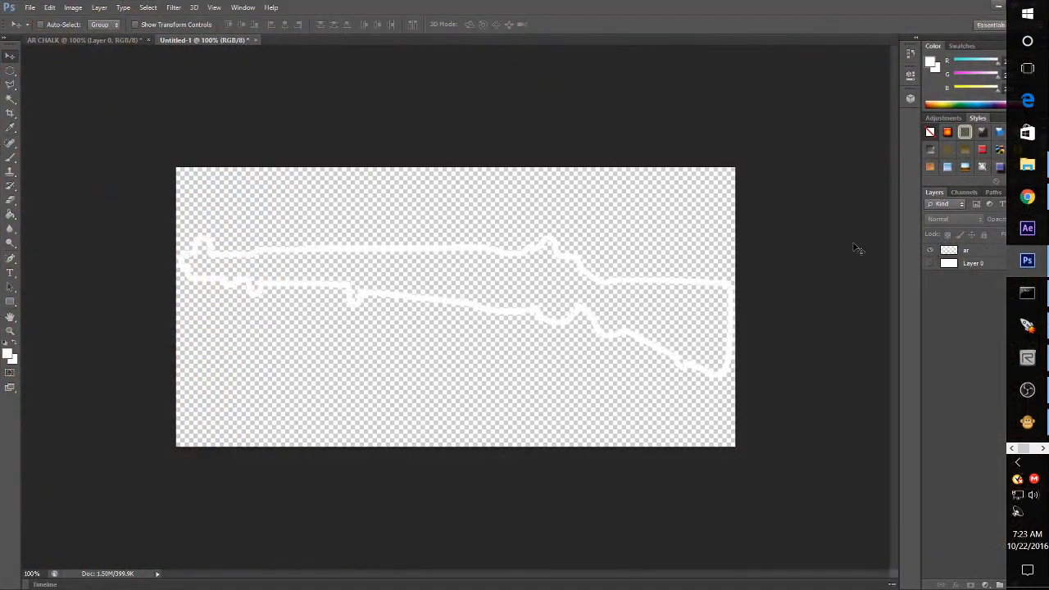
pyautogui.click(999, 5)
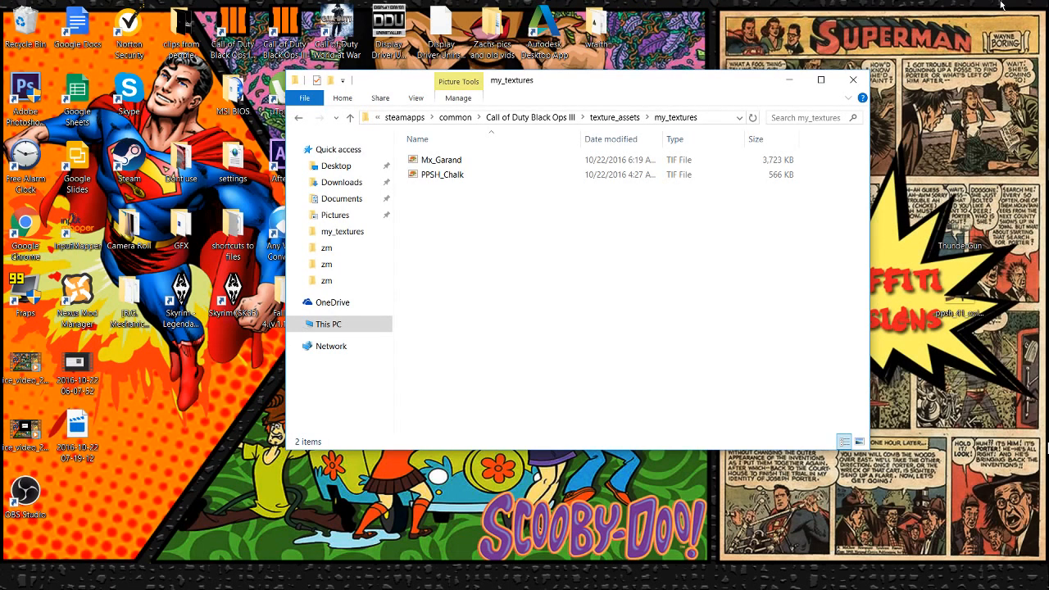
# Step: Return to the texture_assets folder and search it for "chalk"
pyautogui.click(298, 117)
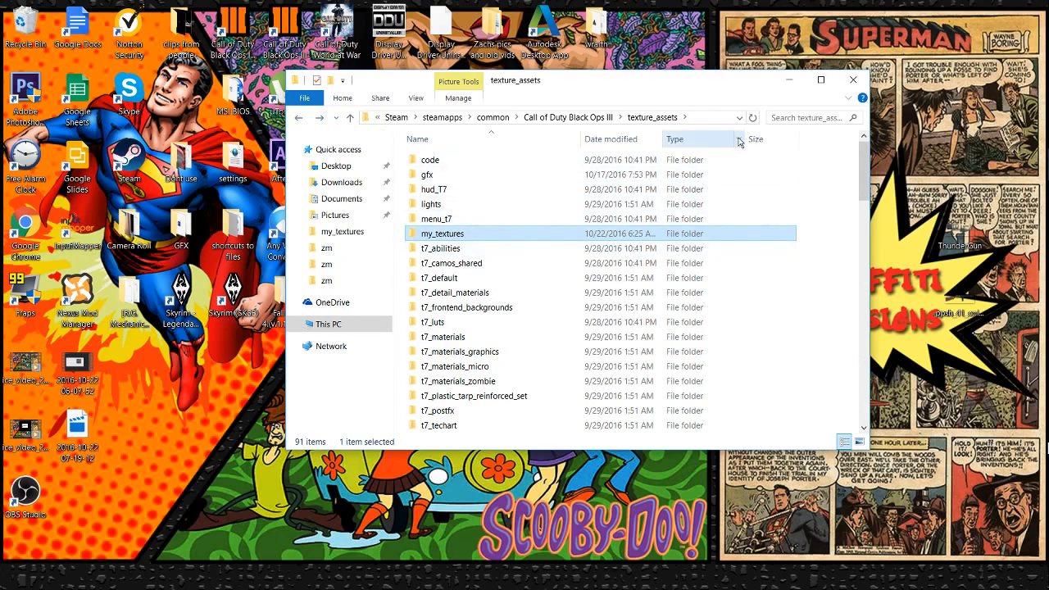
pyautogui.click(785, 117)
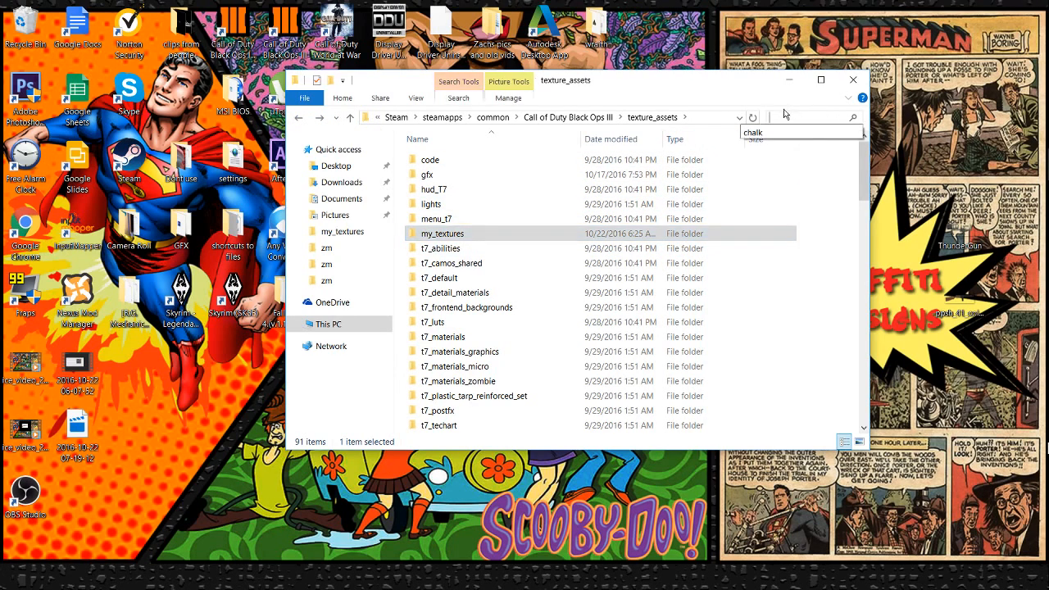
pyautogui.click(763, 132)
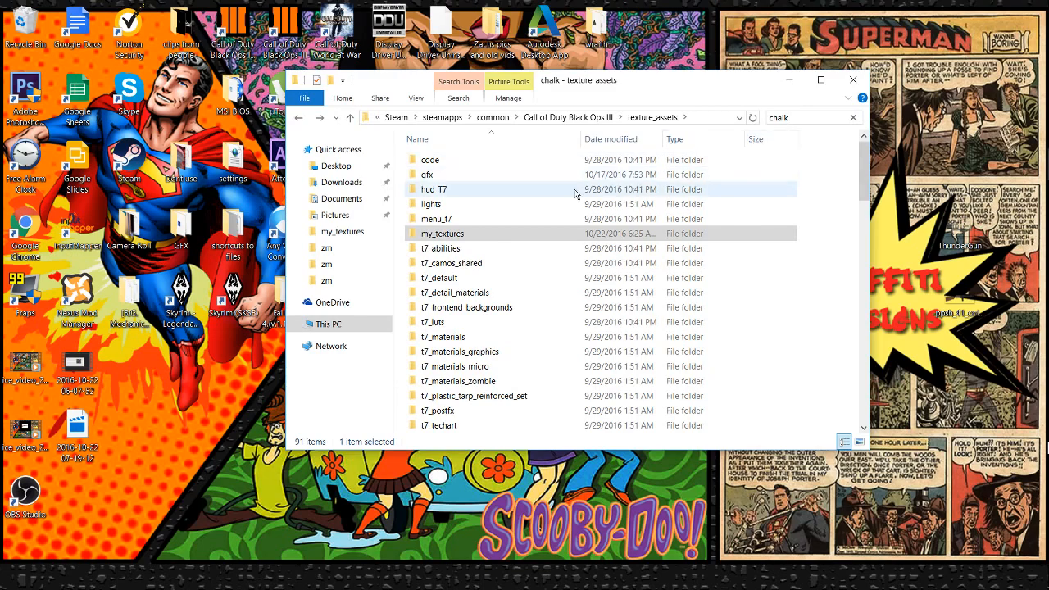
# Step: Place the texture t7_zm_chalk_buy_kuda_c from the search results into the Untitled-1 Photoshop document at 100% scale
pyautogui.click(521, 240)
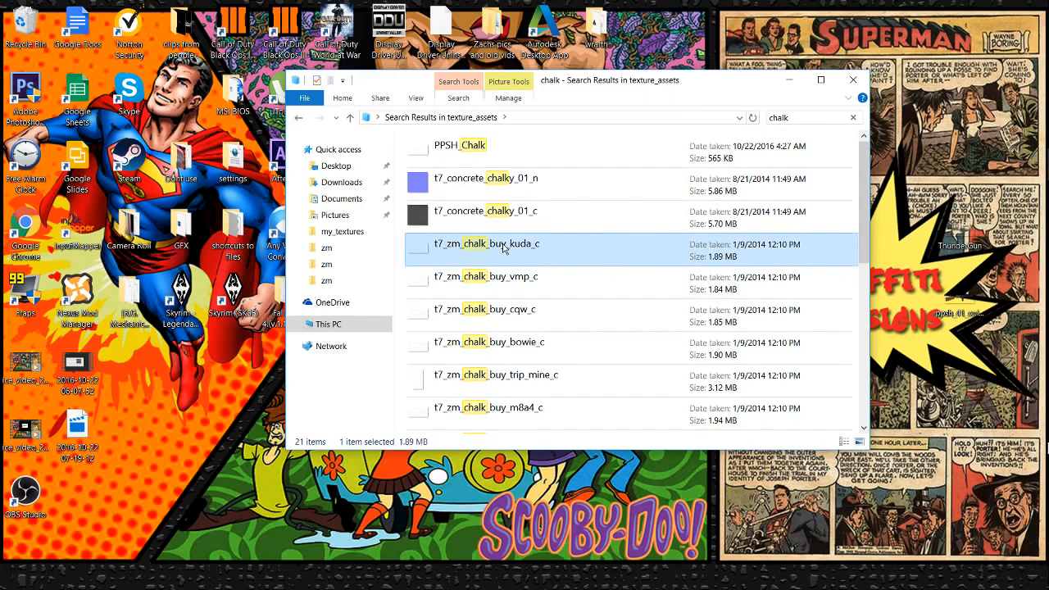
pyautogui.moveTo(491, 250); pyautogui.dragTo(429, 290)
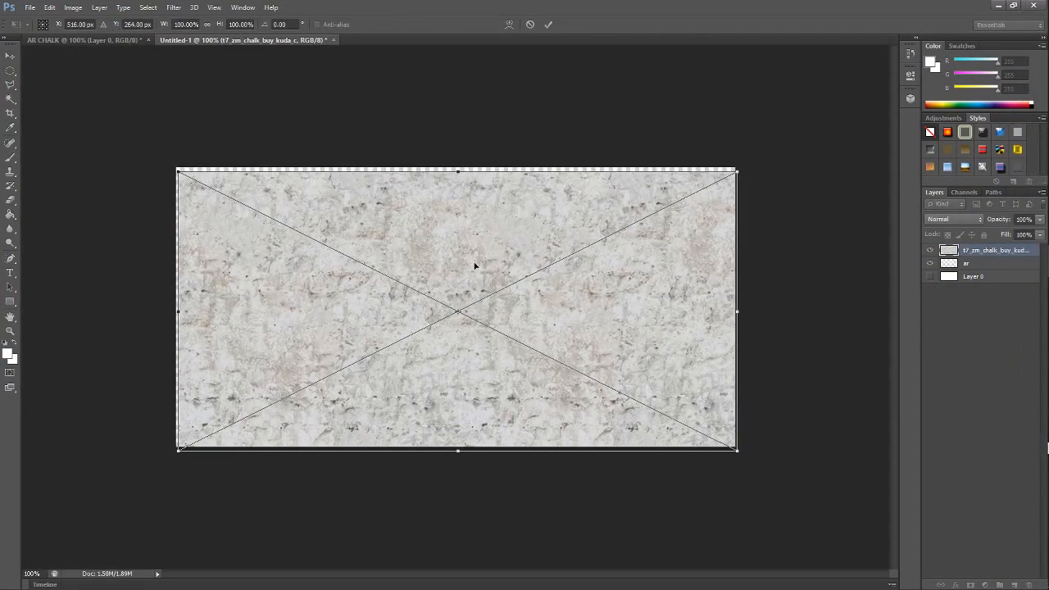
pyautogui.doubleClick(470, 254)
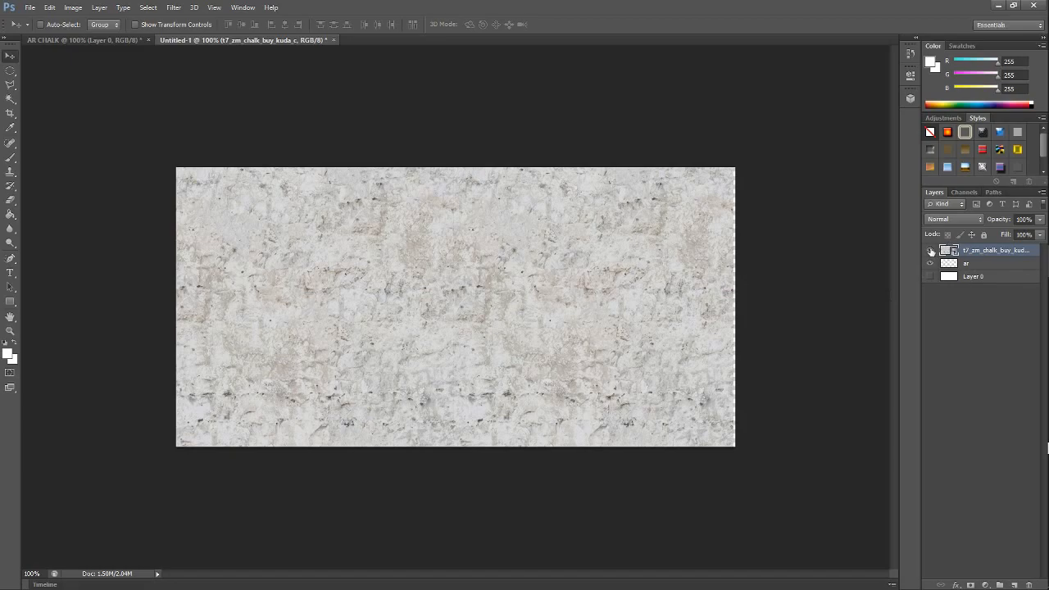
# Step: Clip the t7_zm_chalk_buy_kuda_c texture layer to the ar layer below it and set its opacity to 25%
pyautogui.rightClick(971, 252)
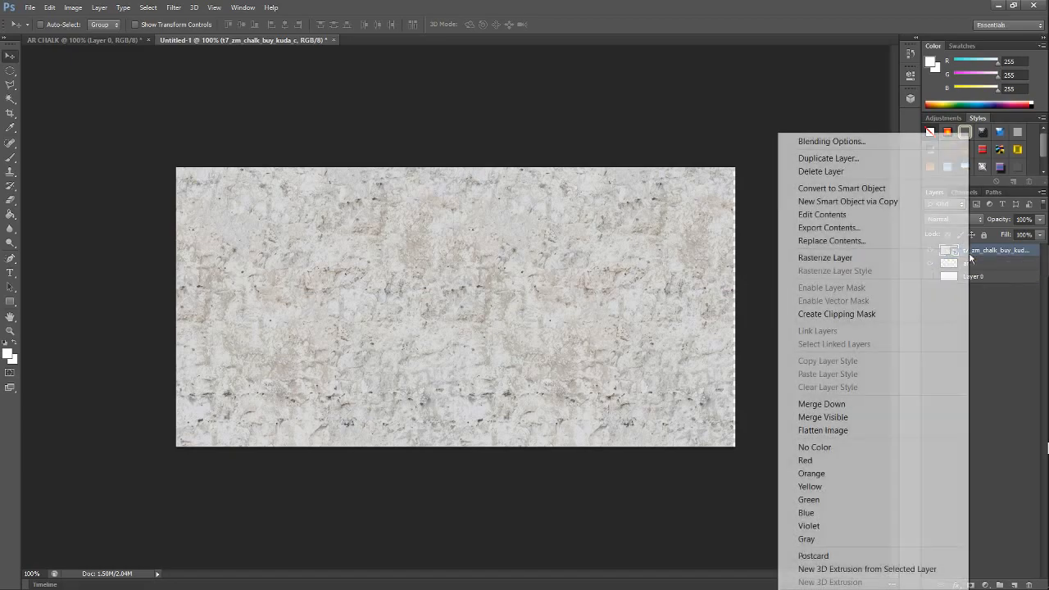
pyautogui.click(838, 320)
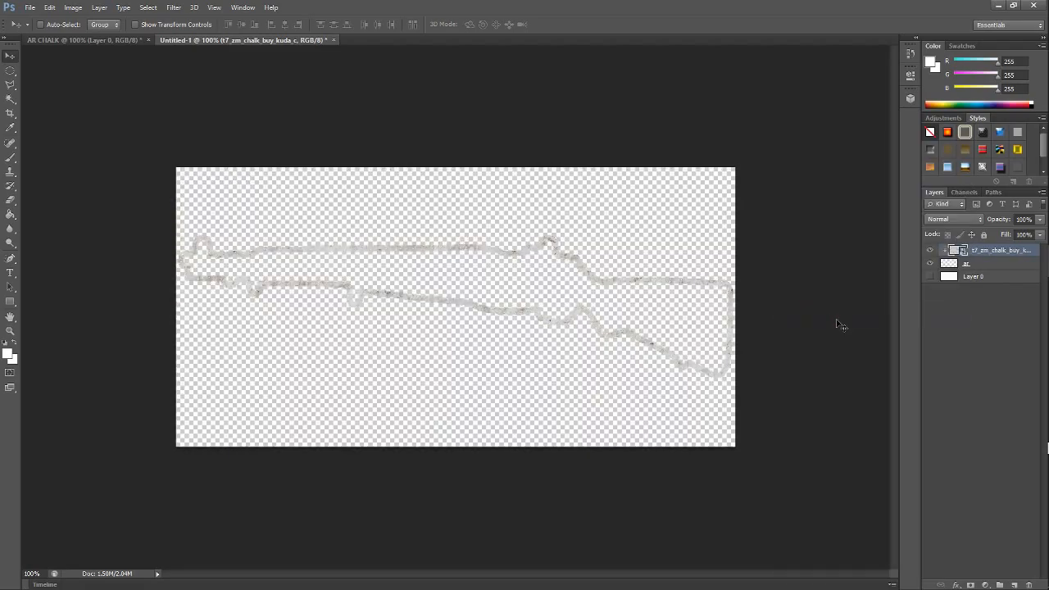
pyautogui.click(1041, 219)
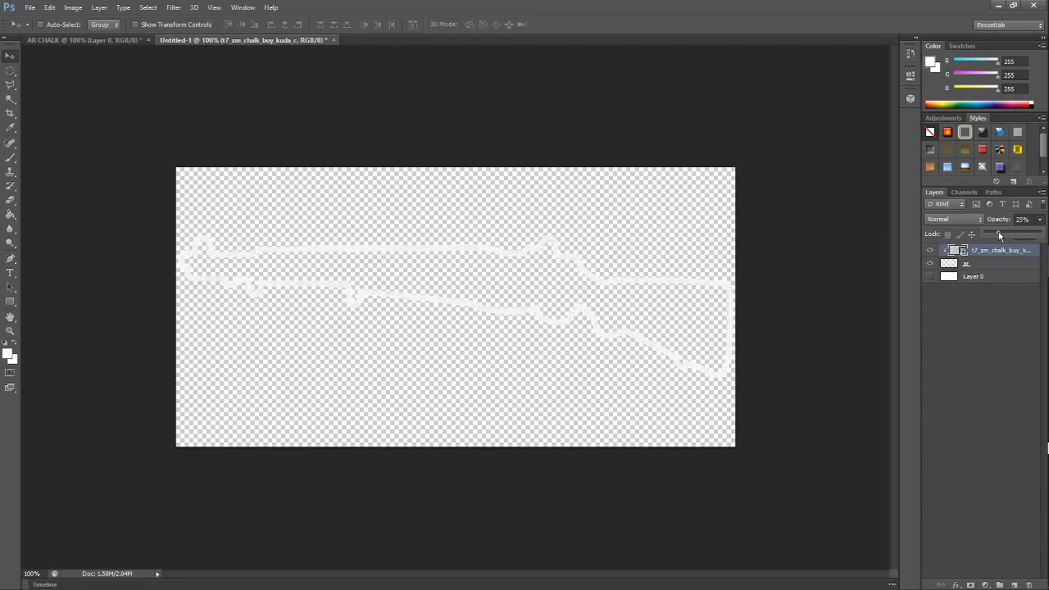
pyautogui.click(1009, 342)
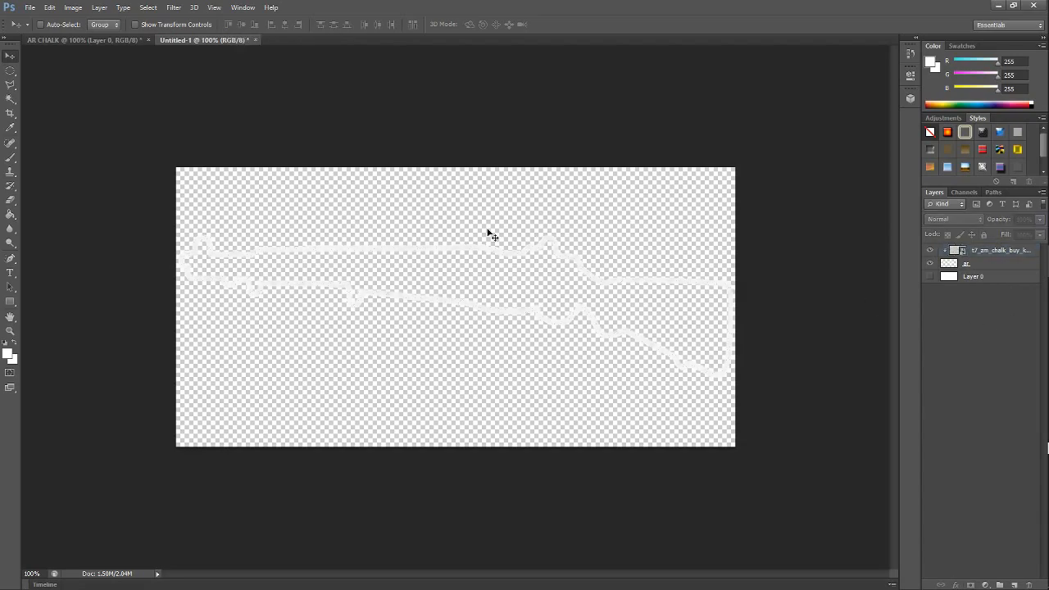
# Step: Try to save the document as a TIFF in the my_textures folder, going as far as the Save Transparency option
pyautogui.click(30, 7)
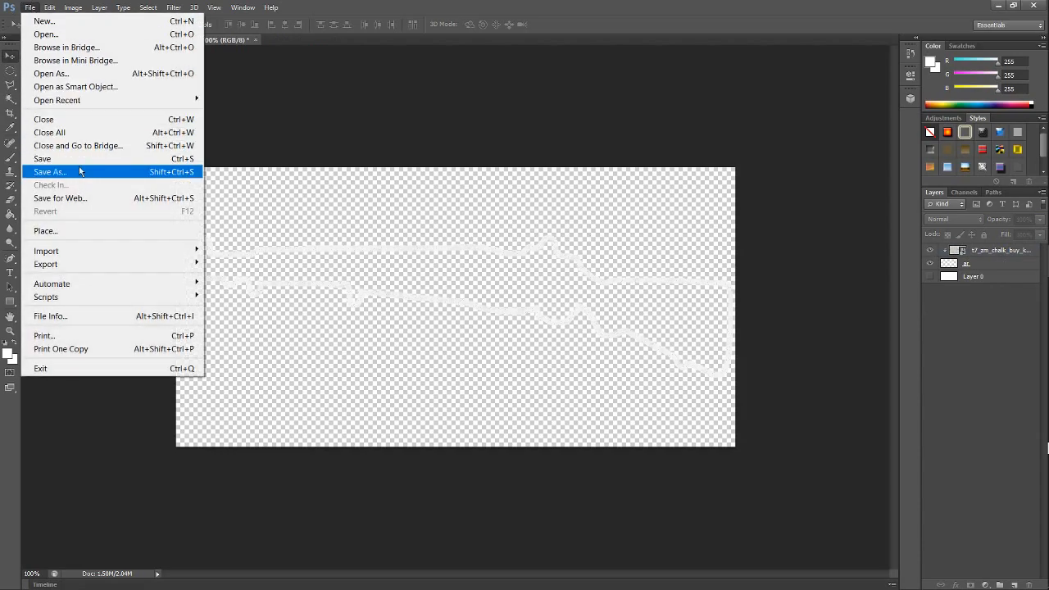
pyautogui.click(51, 172)
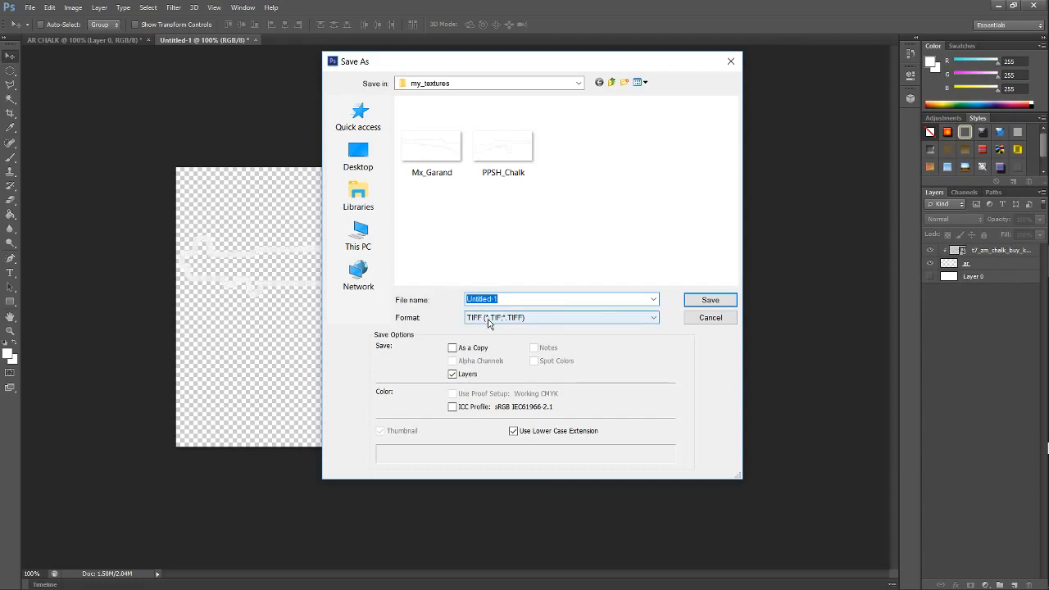
pyautogui.click(489, 318)
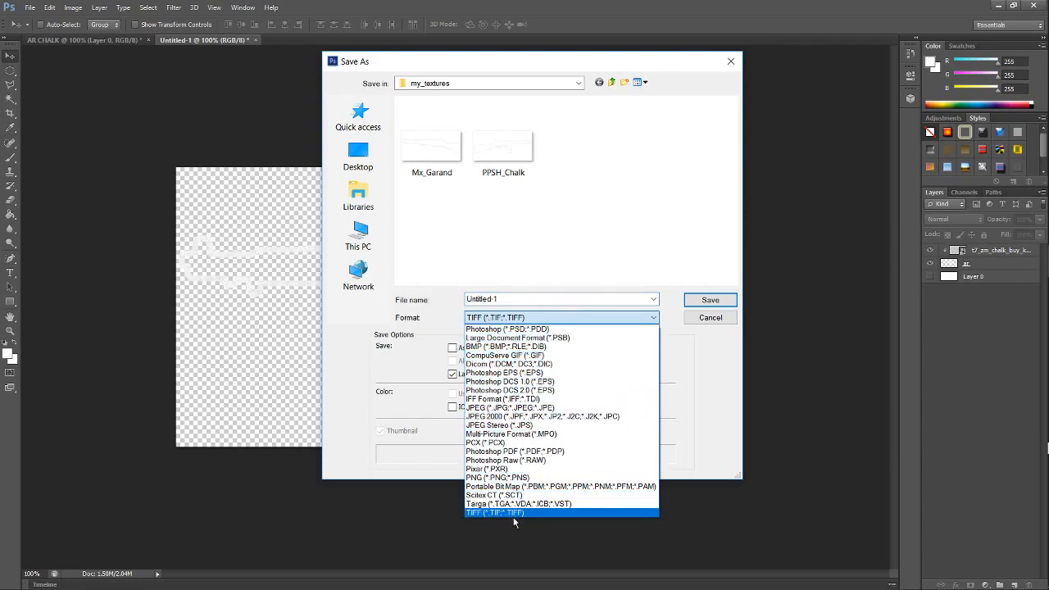
pyautogui.click(542, 321)
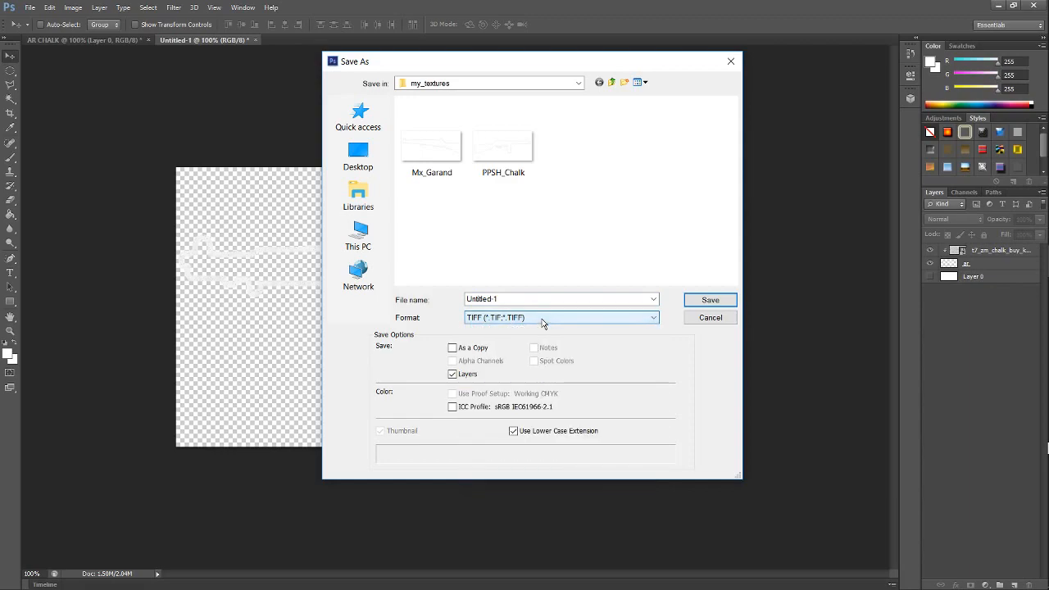
pyautogui.click(708, 300)
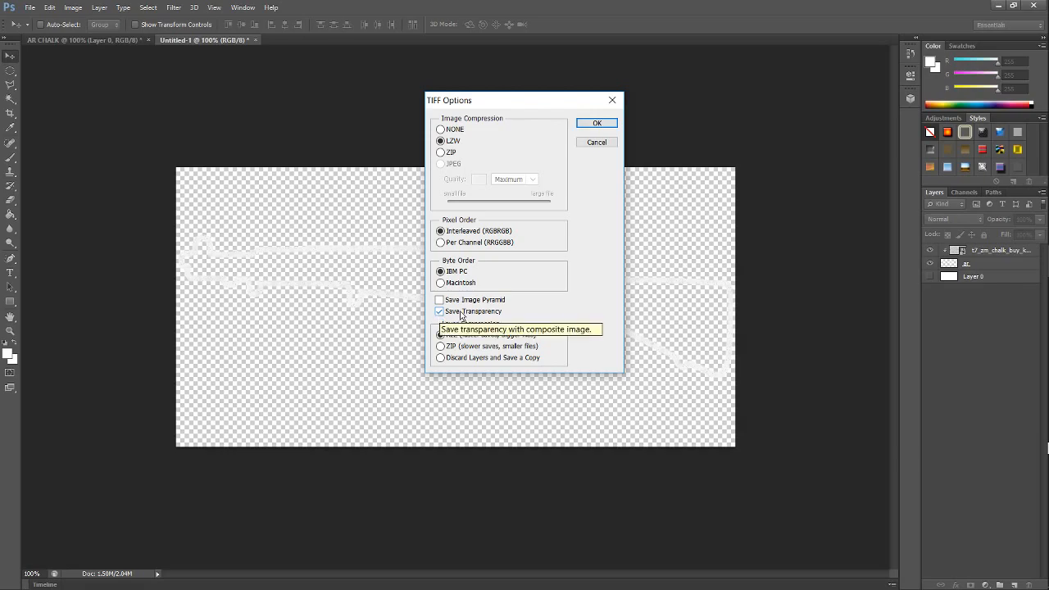
pyautogui.click(439, 311)
pyautogui.click(603, 144)
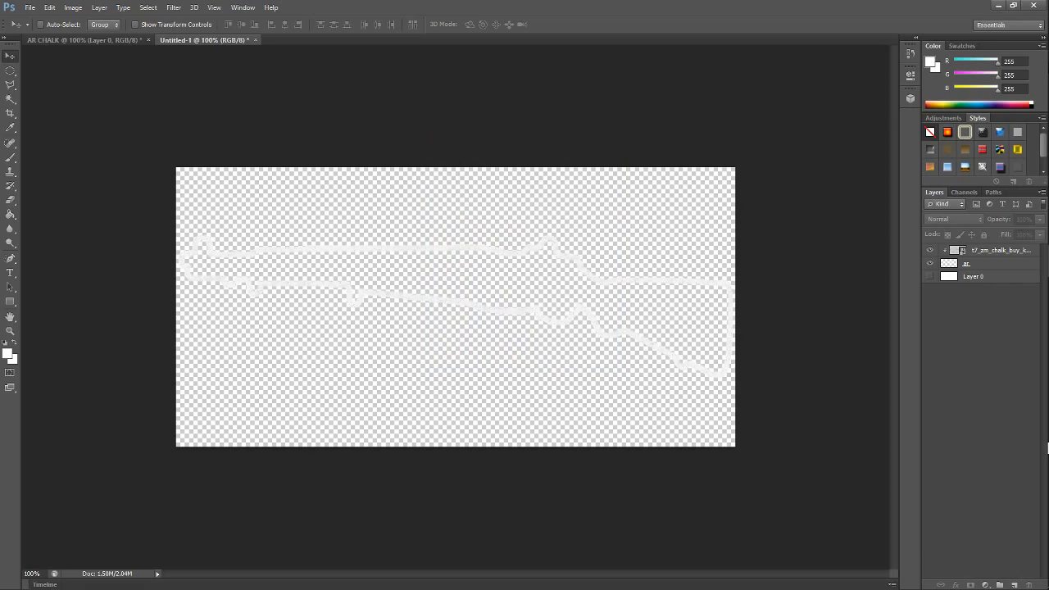
# Step: Switch to File Explorer, return to the my_textures folder inside texture_assets, and open the Mx_Garand image
pyautogui.click(998, 7)
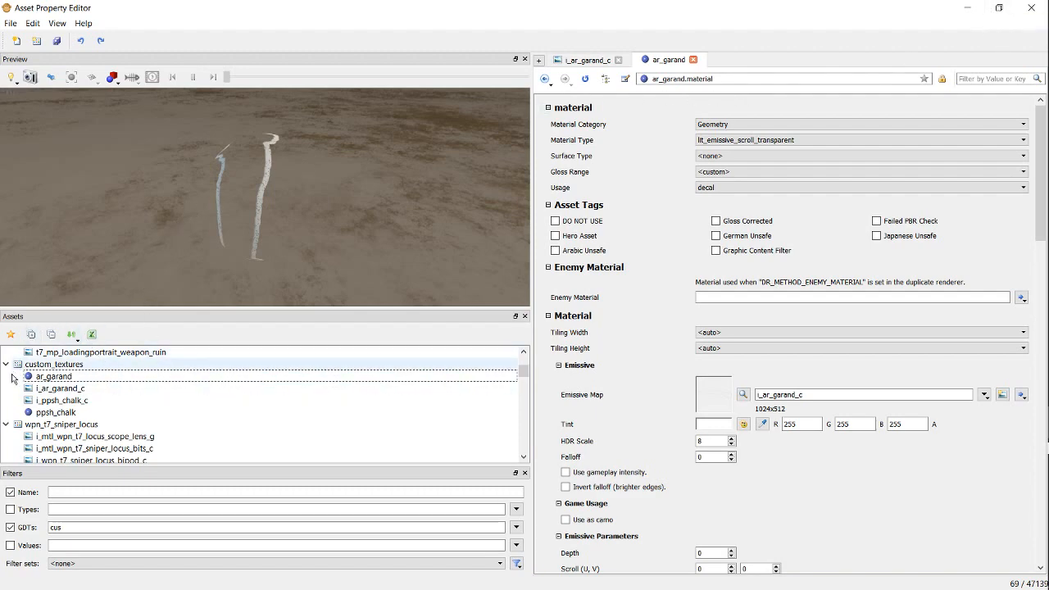
pyautogui.moveTo(1031, 5)
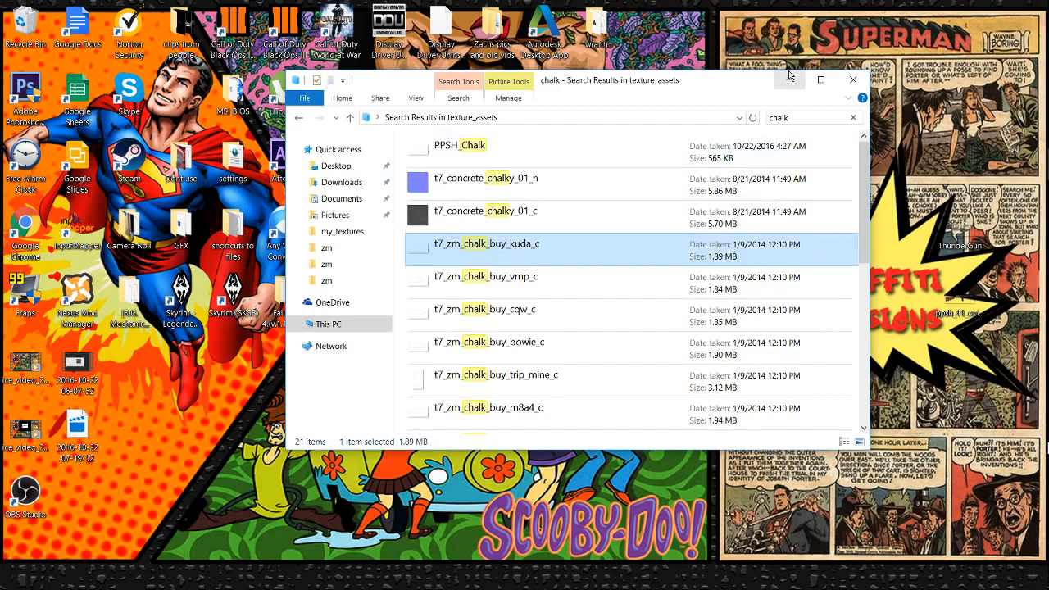
pyautogui.click(300, 118)
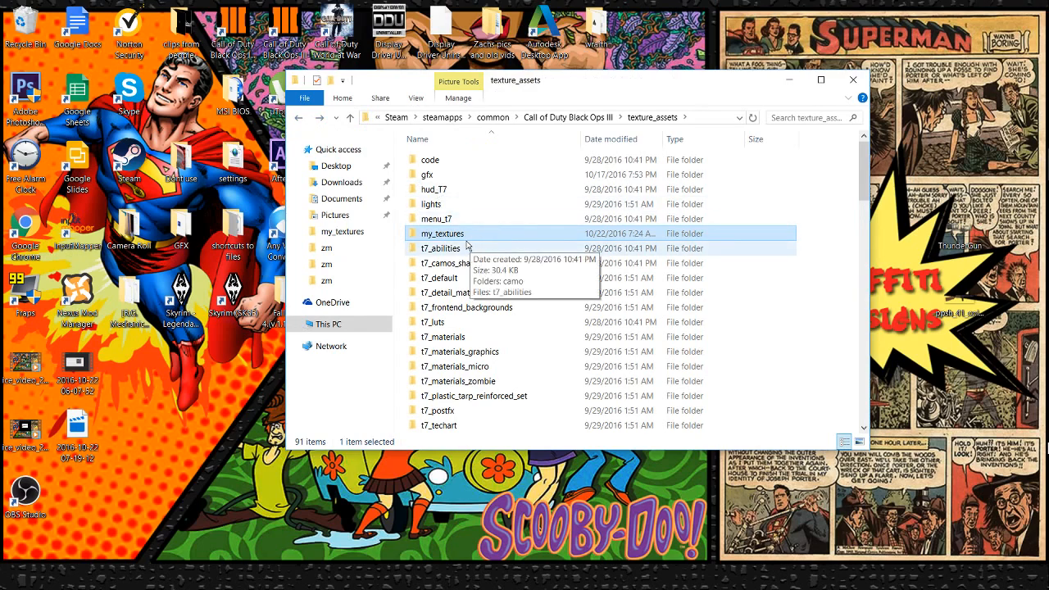
pyautogui.doubleClick(466, 237)
pyautogui.click(430, 164)
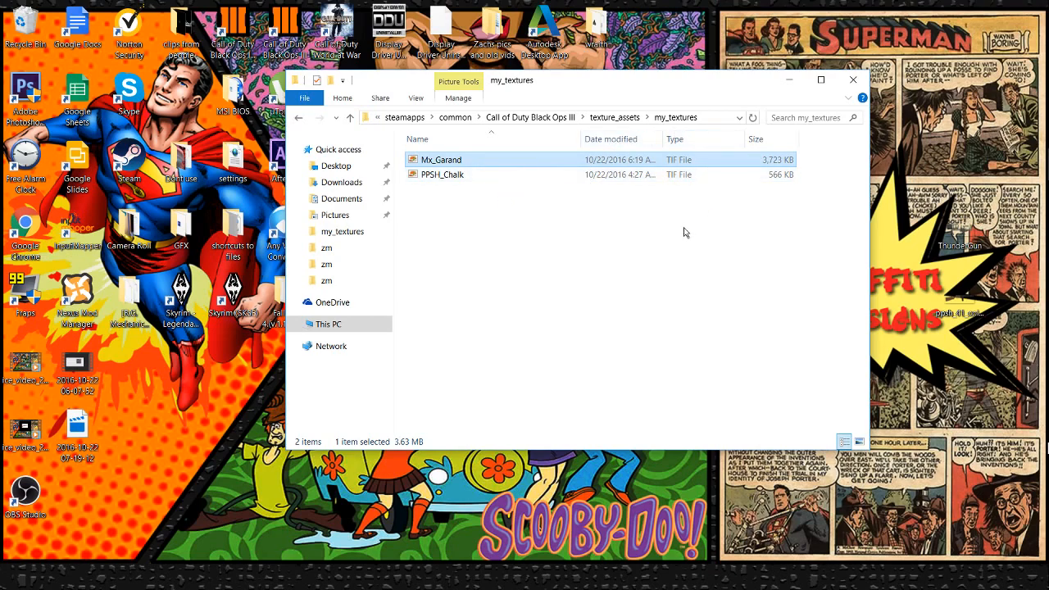
pyautogui.click(616, 247)
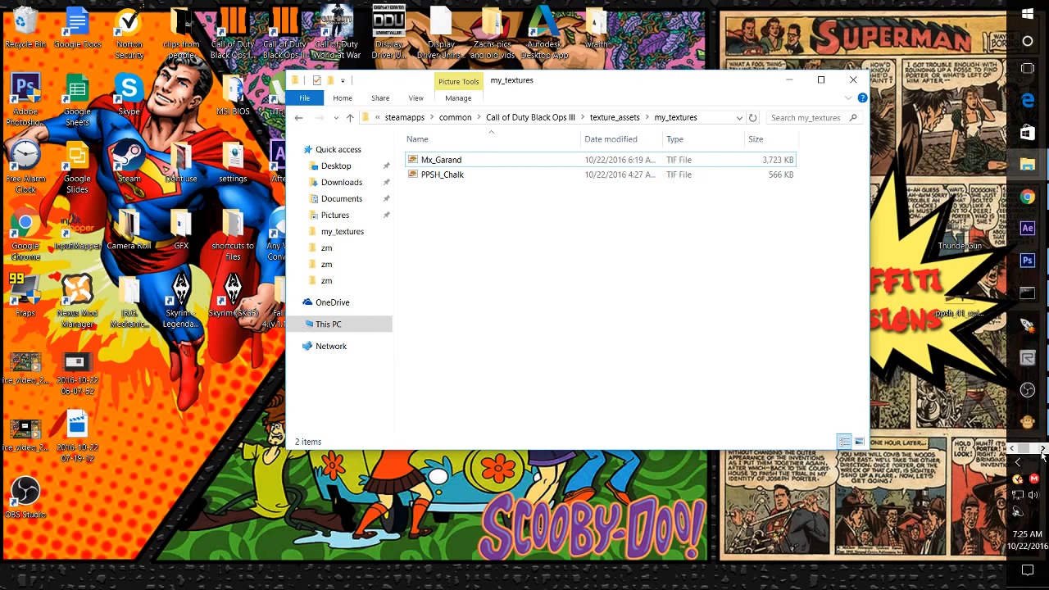
# Step: Look through the weapon reference images in Photos, and close both Photos and the Mx_Garand image preview
pyautogui.click(1044, 449)
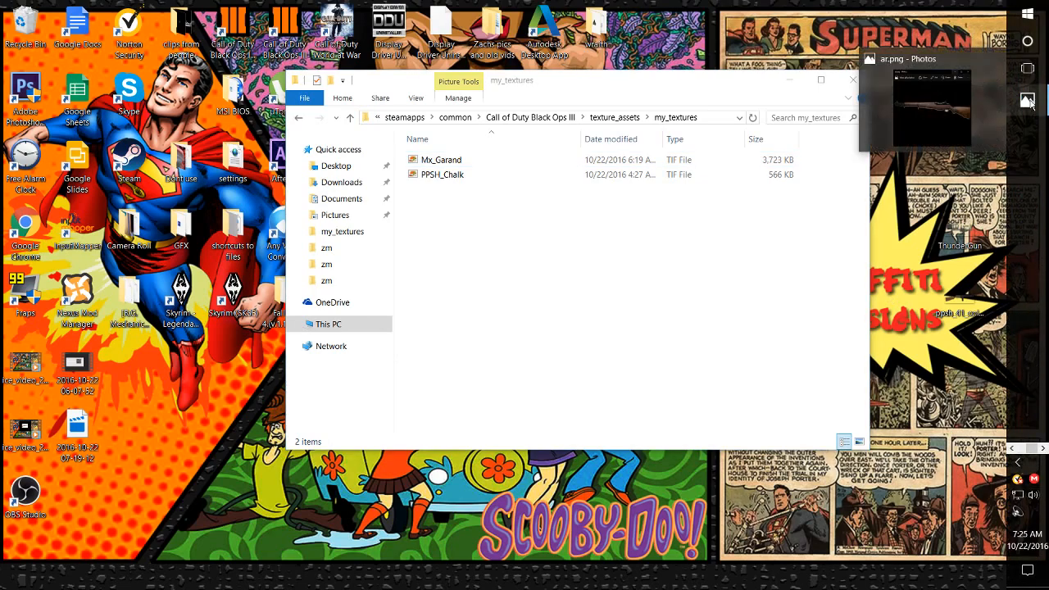
pyautogui.click(1030, 101)
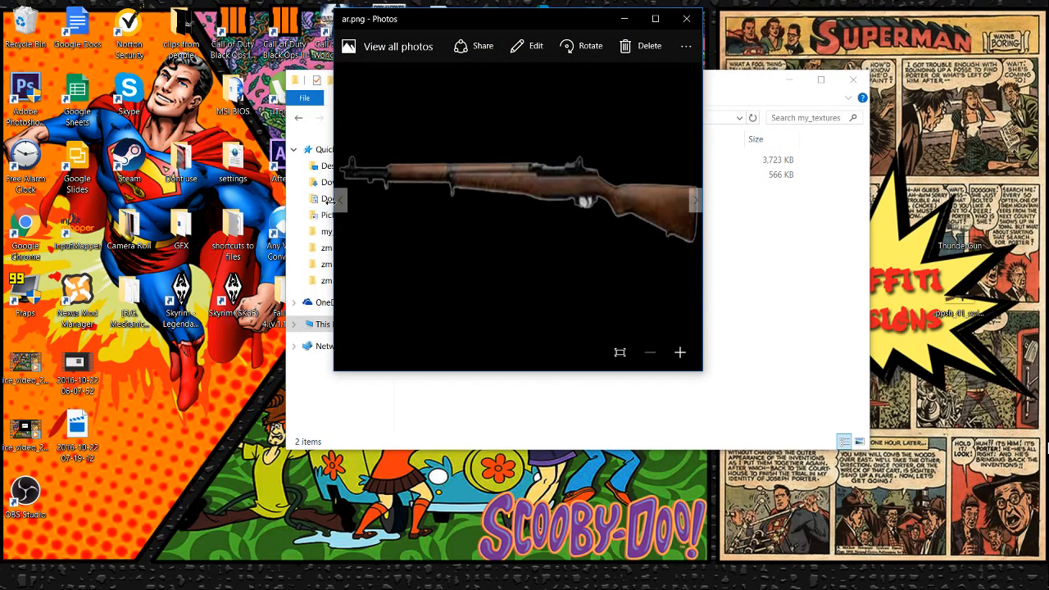
pyautogui.click(343, 198)
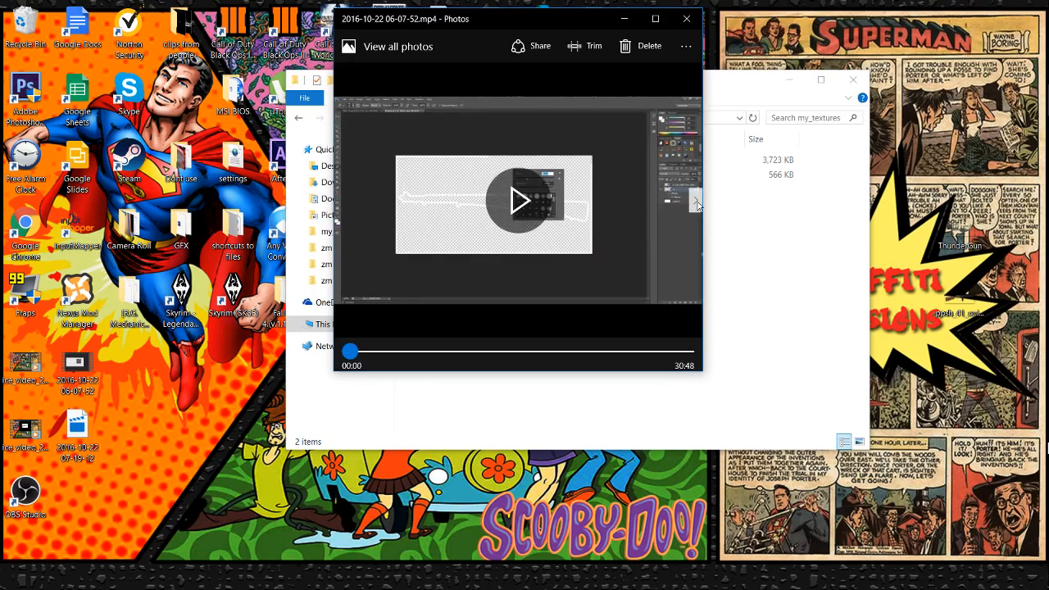
pyautogui.click(697, 202)
pyautogui.click(697, 202)
pyautogui.click(698, 202)
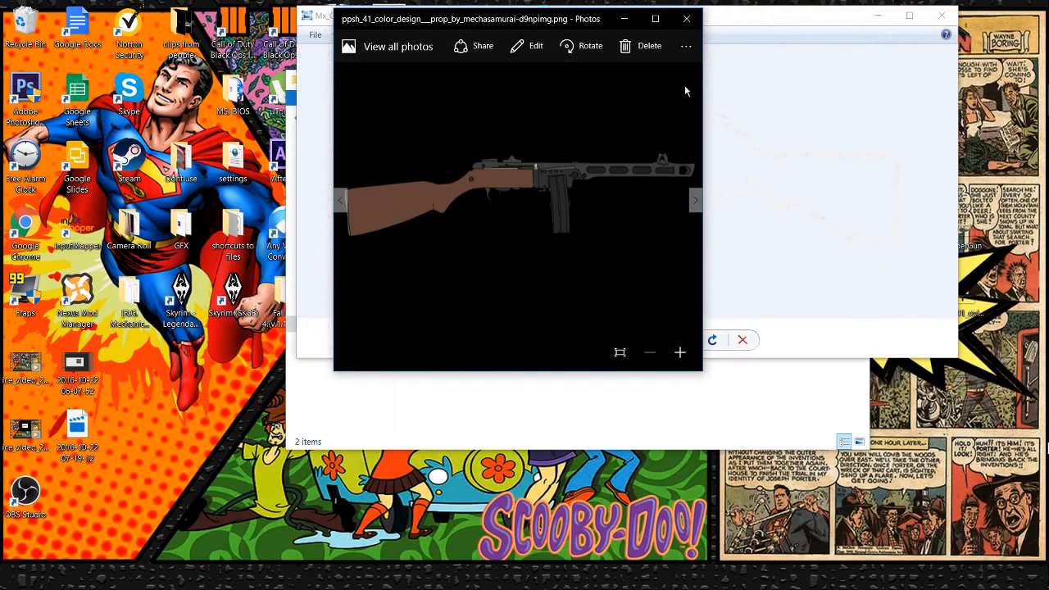
pyautogui.click(686, 20)
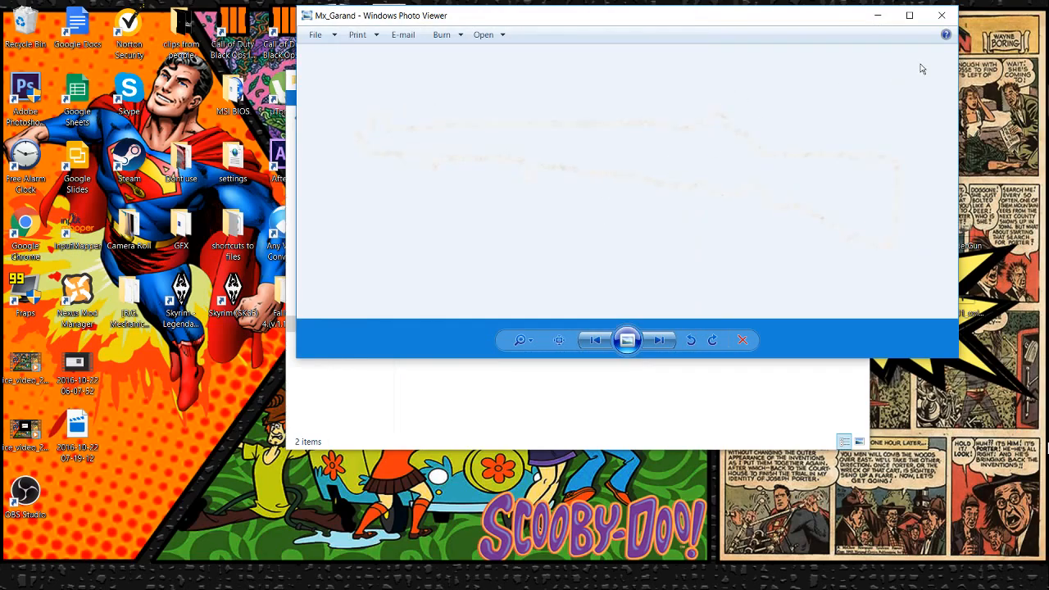
pyautogui.click(942, 15)
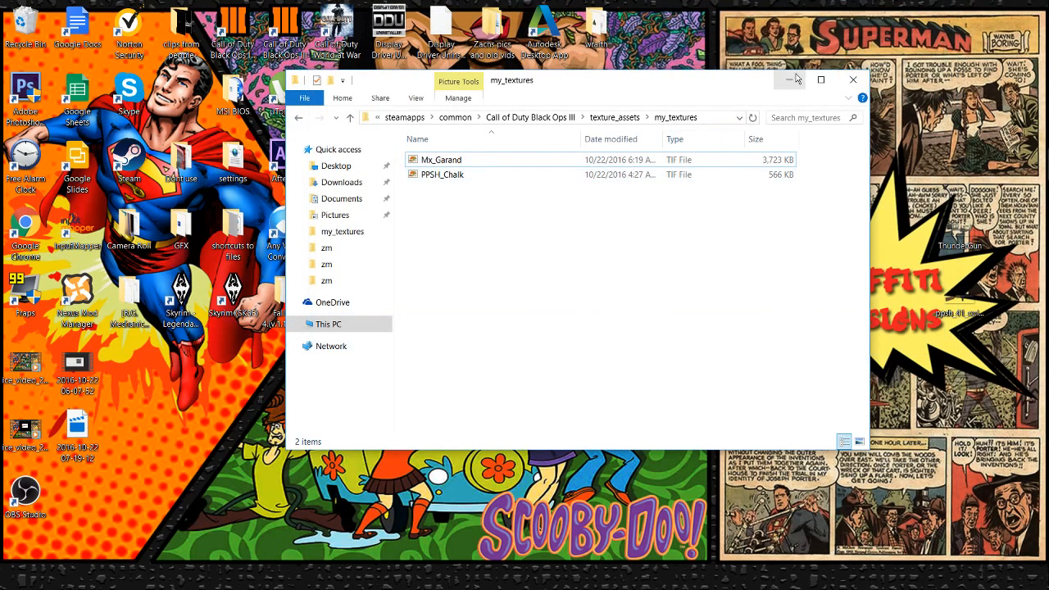
# Step: Bring up the Black Ops III Mod Tools Launcher and switch to the Asset Property Editor
pyautogui.click(795, 79)
pyautogui.click(1029, 424)
pyautogui.click(1029, 424)
pyautogui.click(1027, 326)
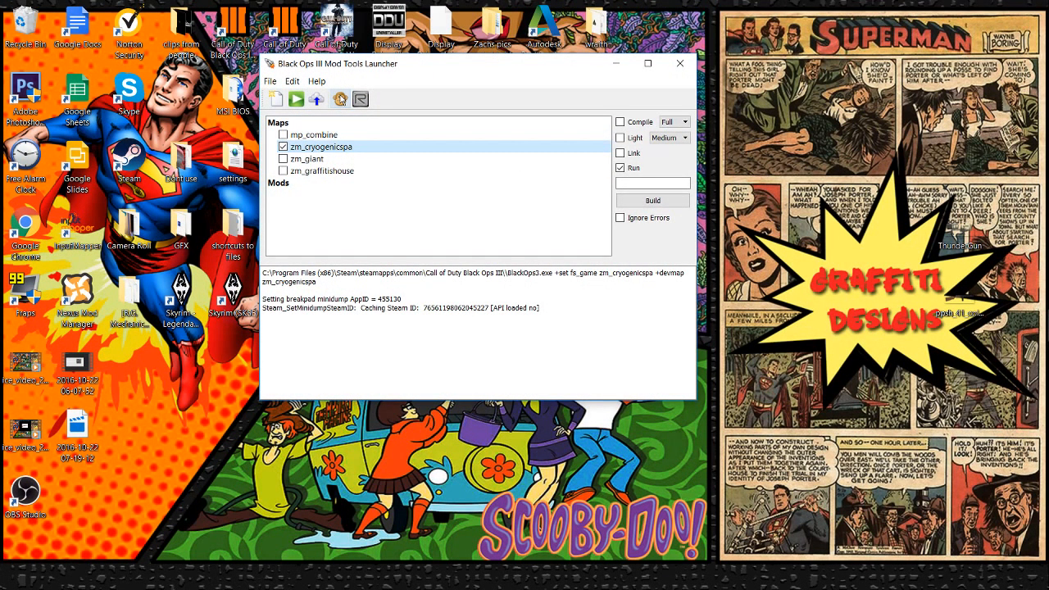
pyautogui.click(615, 62)
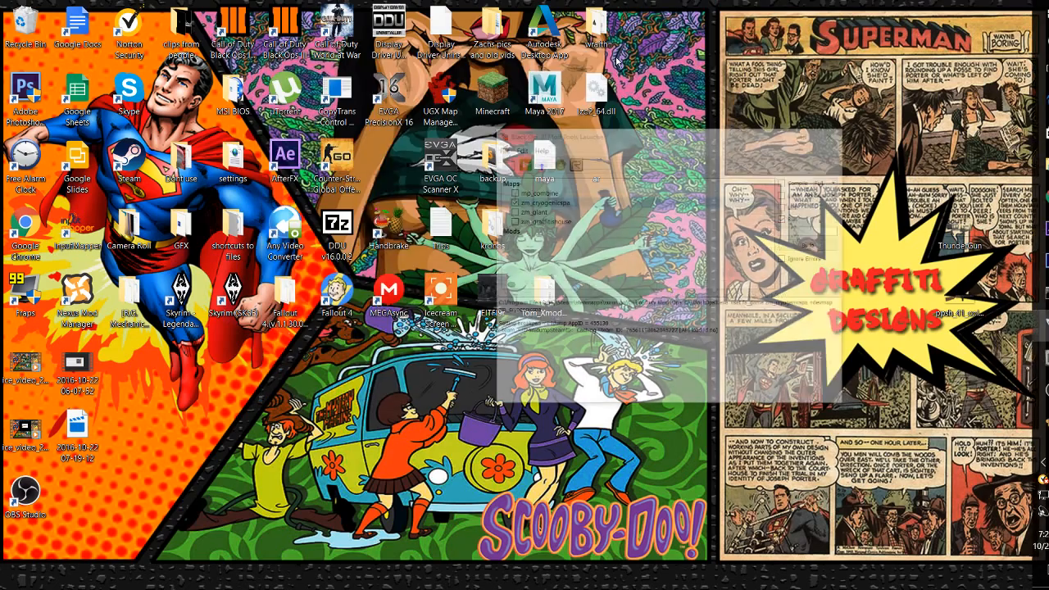
pyautogui.click(1029, 327)
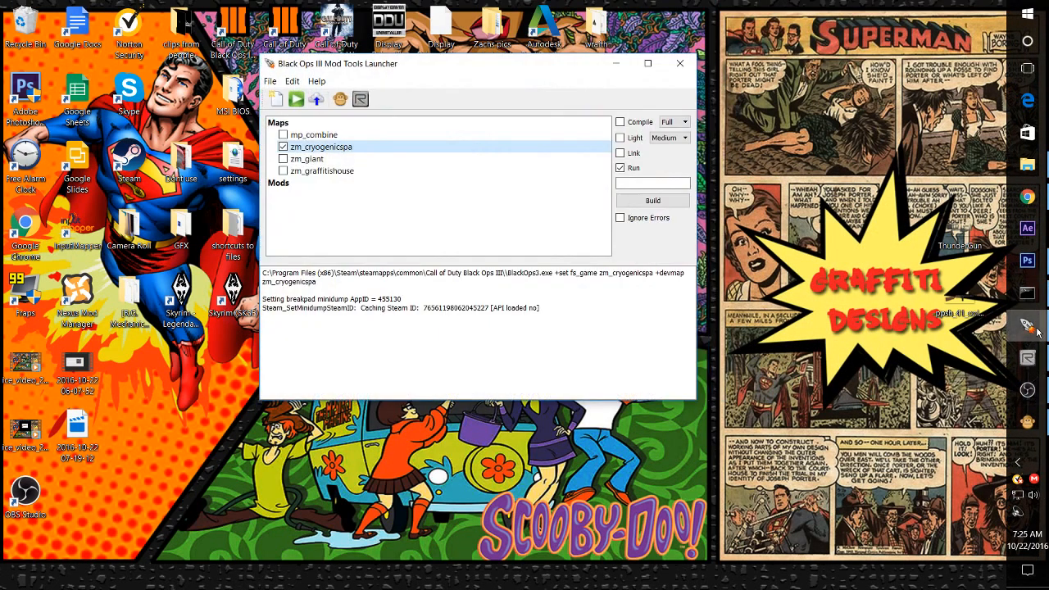
pyautogui.click(1029, 327)
pyautogui.click(1028, 421)
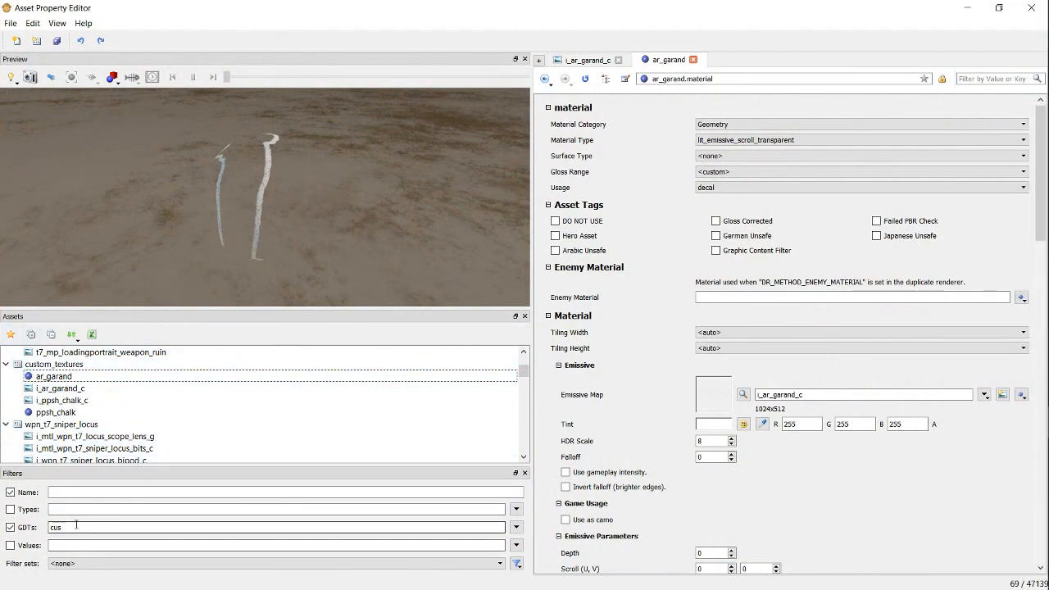
# Step: Start creating a new GDT file, look through the GDT files in source_data, and cancel the creation
pyautogui.click(9, 24)
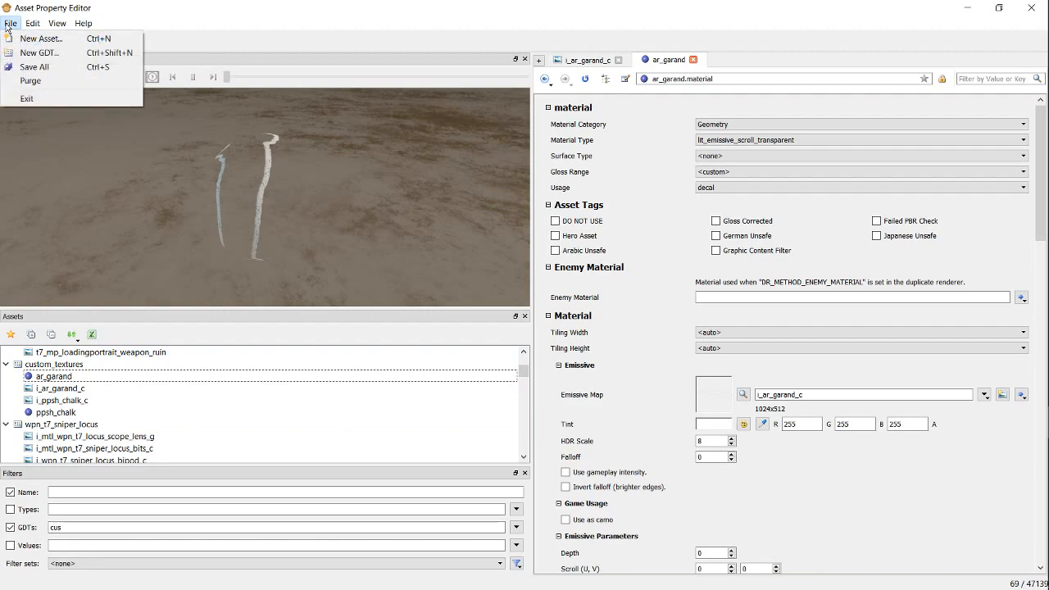
pyautogui.click(42, 54)
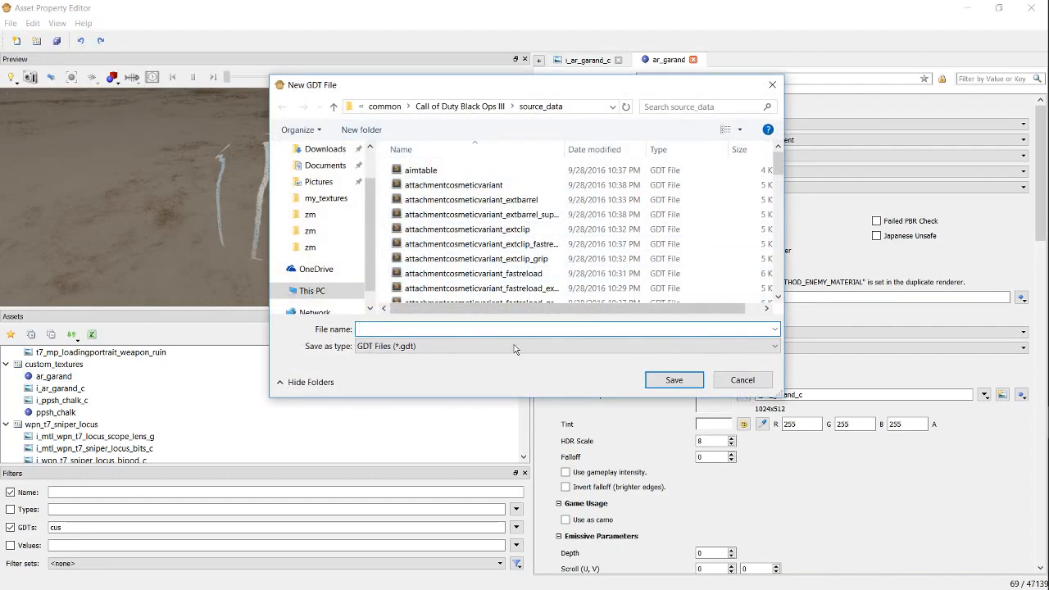
pyautogui.scroll(-4, 452, 273)
pyautogui.scroll(-10, 452, 273)
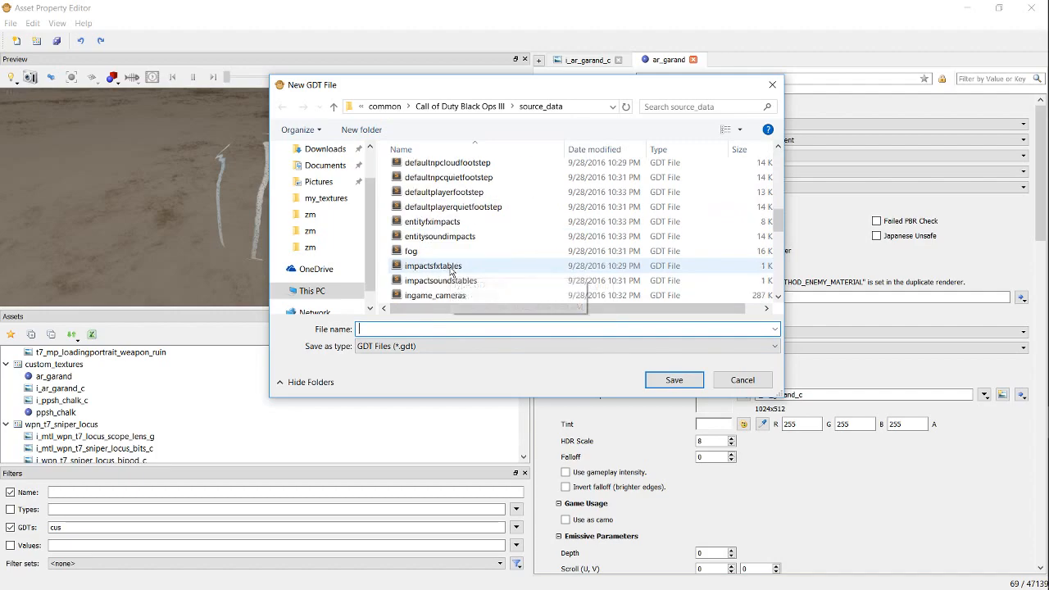
pyautogui.scroll(-3, 432, 295)
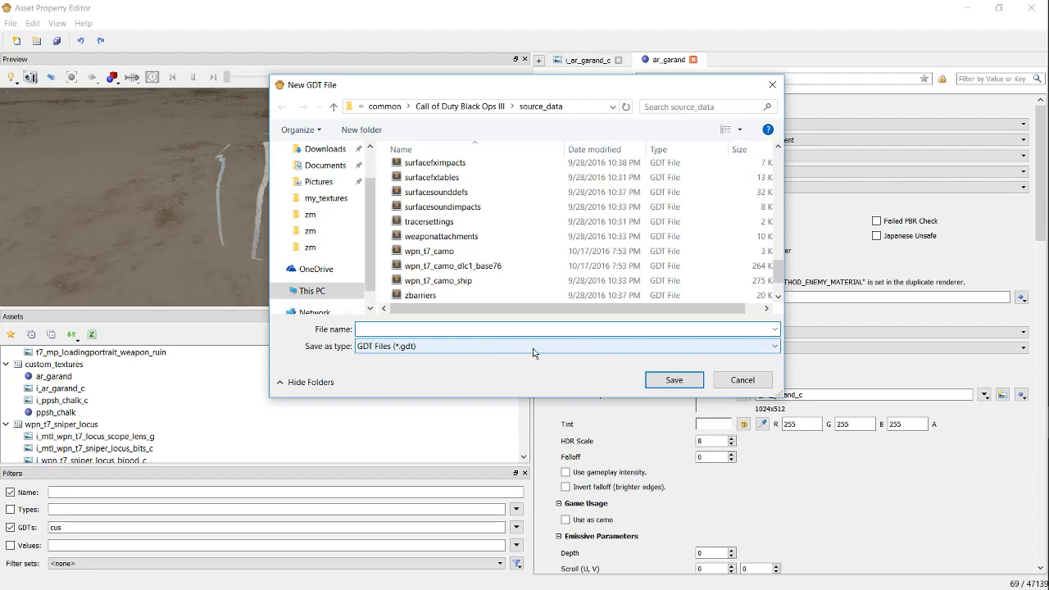
pyautogui.click(733, 378)
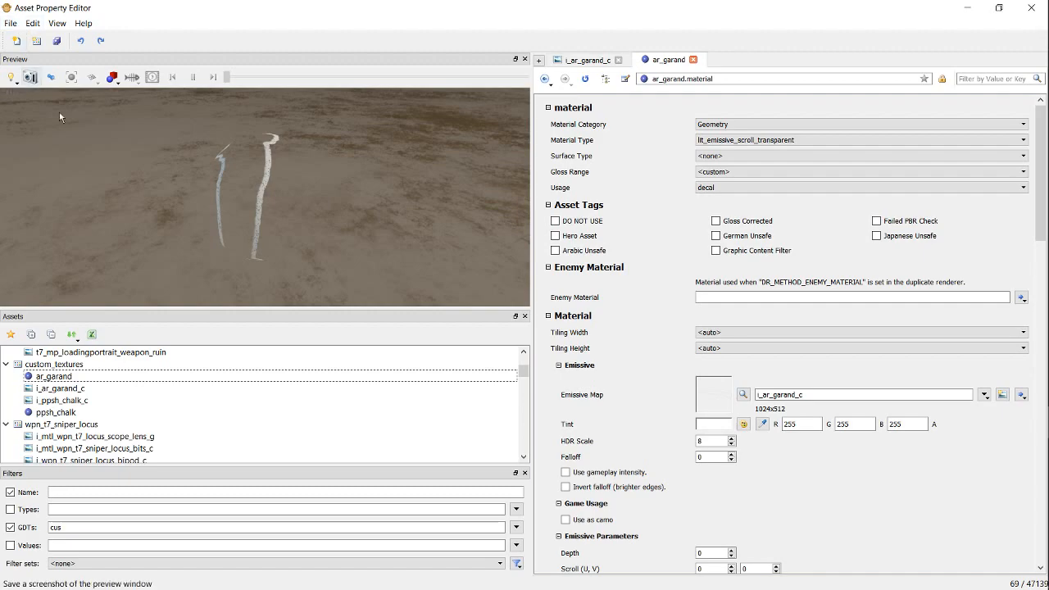
# Step: Examine the contents of the custom_textures GDT and the actions available for its ar_garand material
pyautogui.click(7, 364)
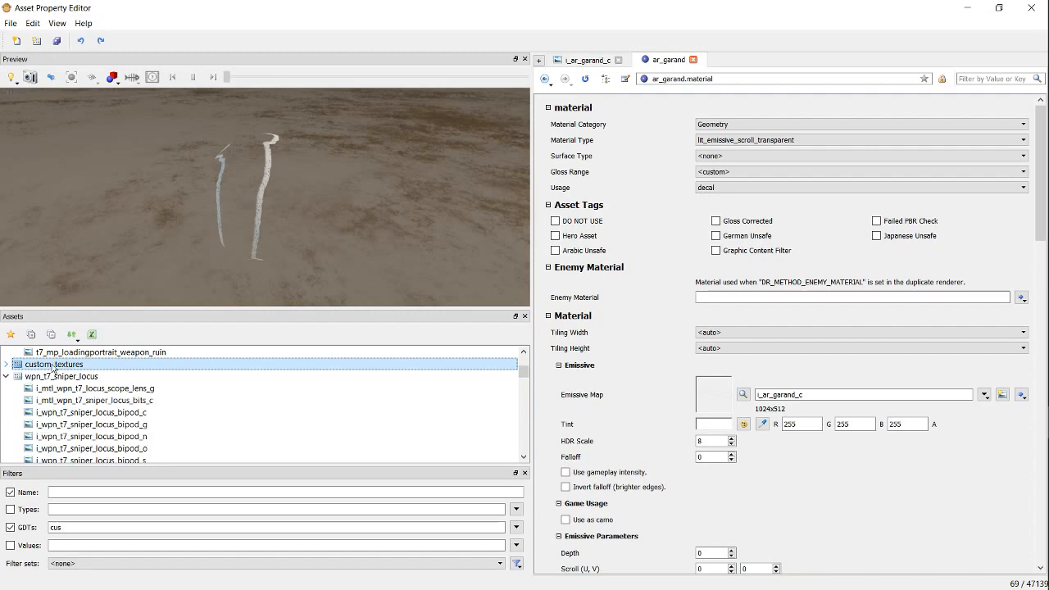
pyautogui.click(7, 365)
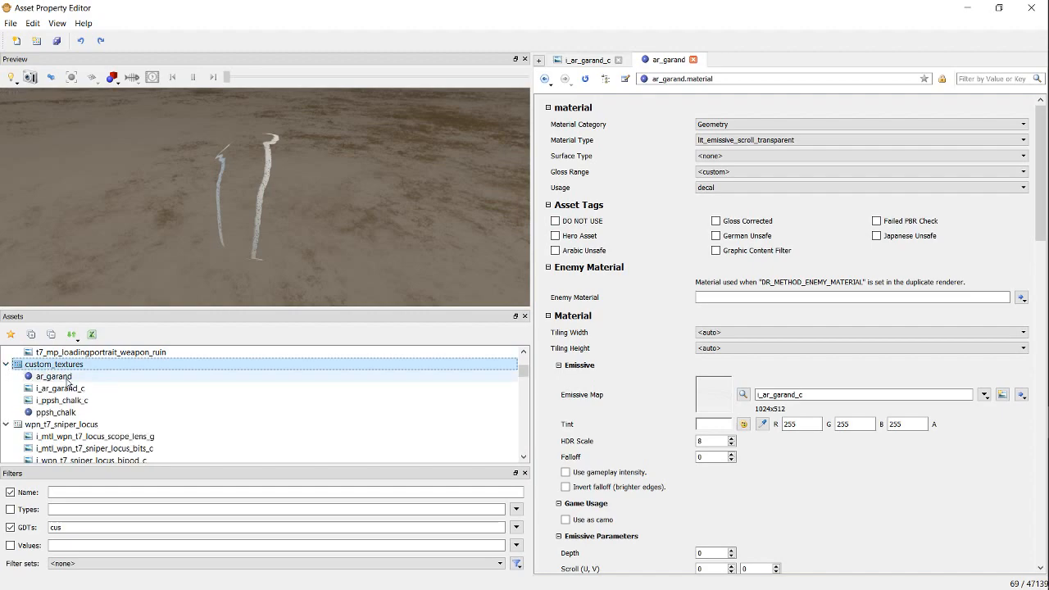
pyautogui.click(20, 379)
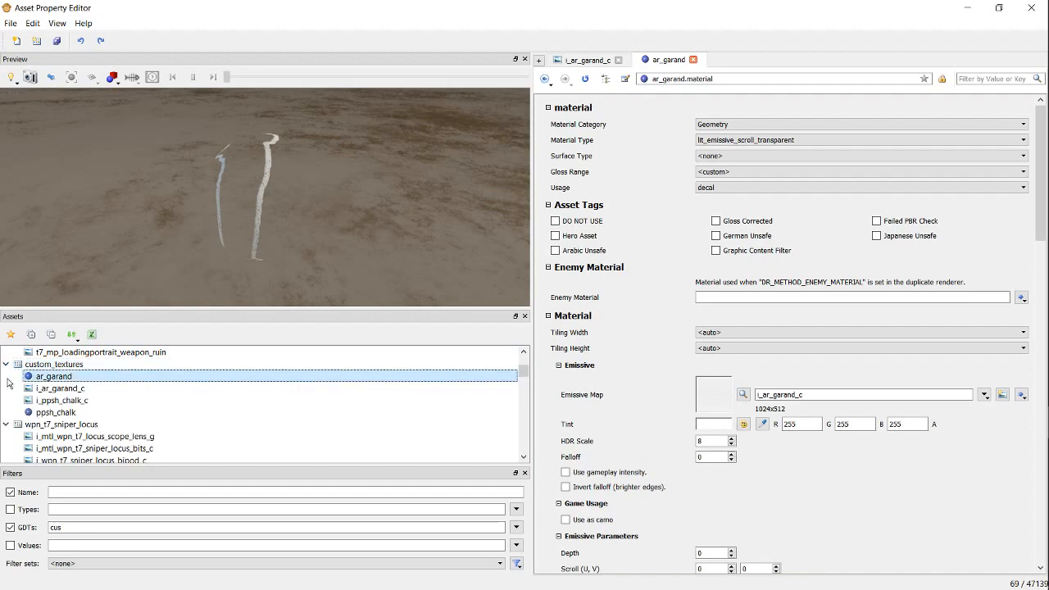
pyautogui.click(74, 365)
pyautogui.click(56, 378)
pyautogui.rightClick(57, 377)
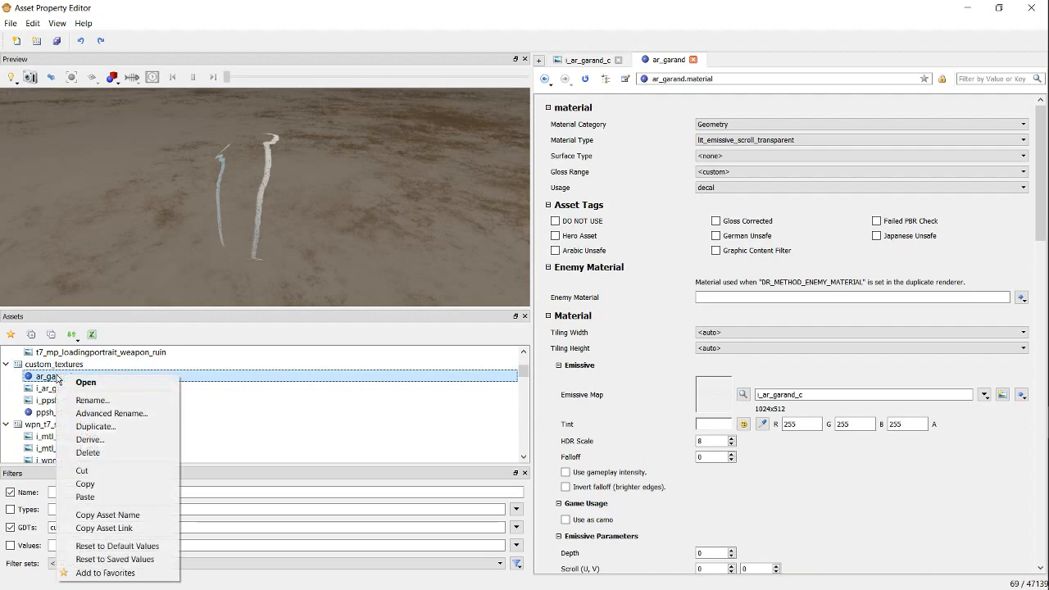
pyautogui.click(36, 379)
pyautogui.click(33, 369)
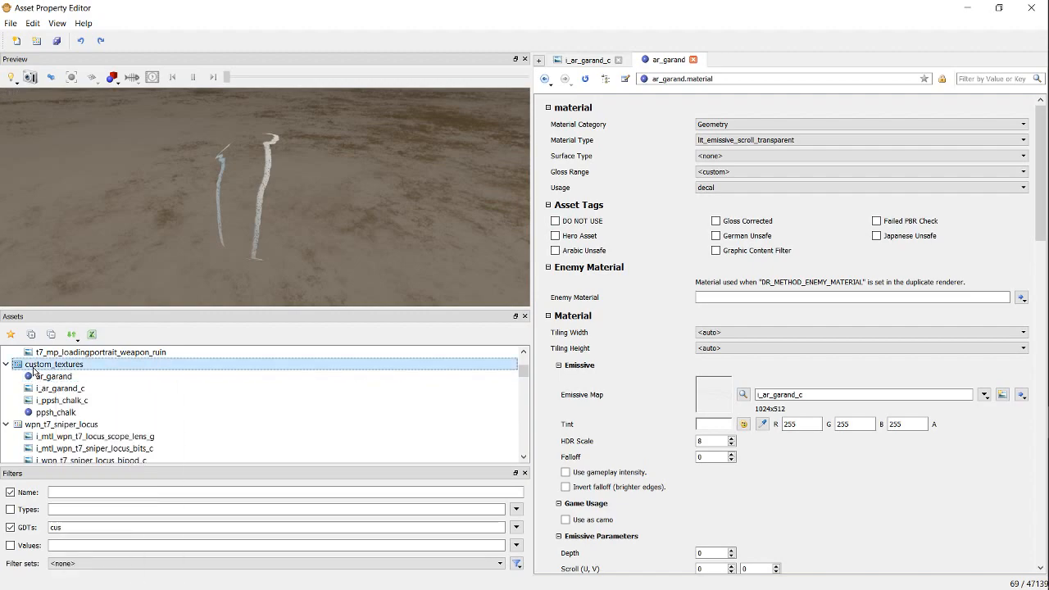
pyautogui.click(13, 377)
pyautogui.rightClick(13, 378)
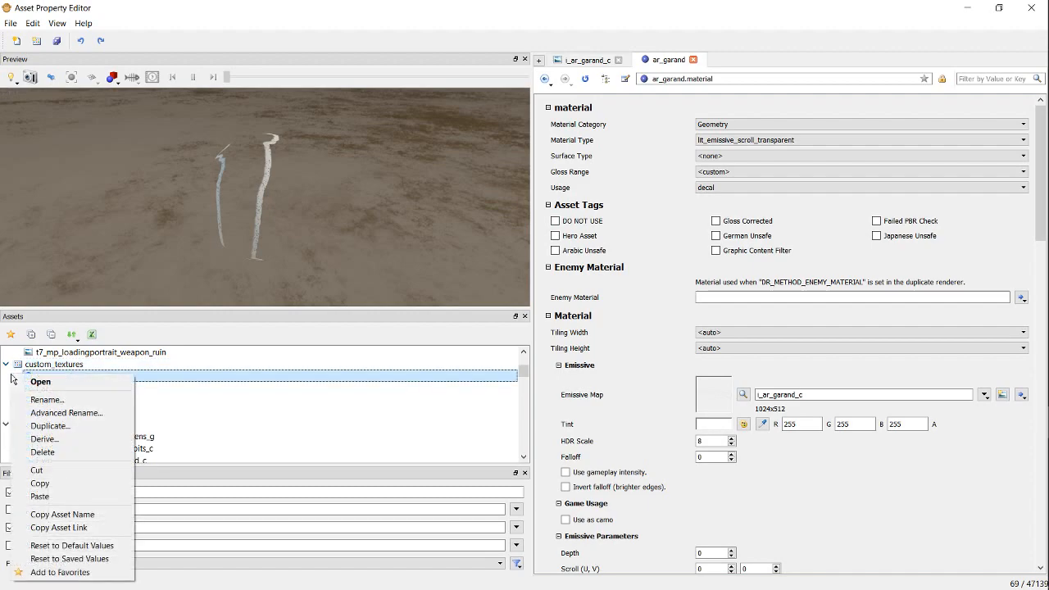
pyautogui.click(82, 365)
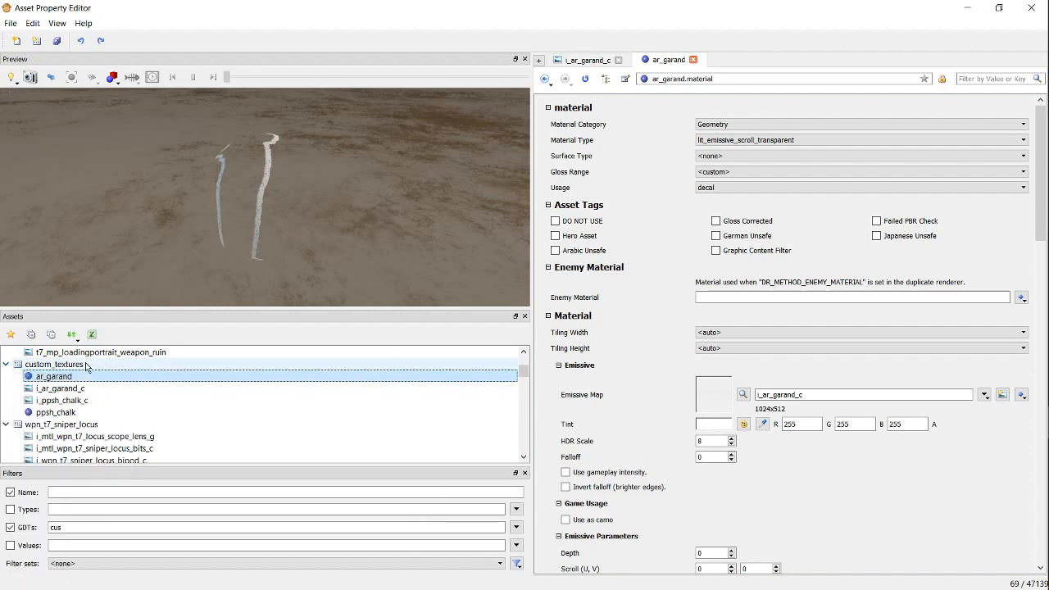
pyautogui.rightClick(81, 366)
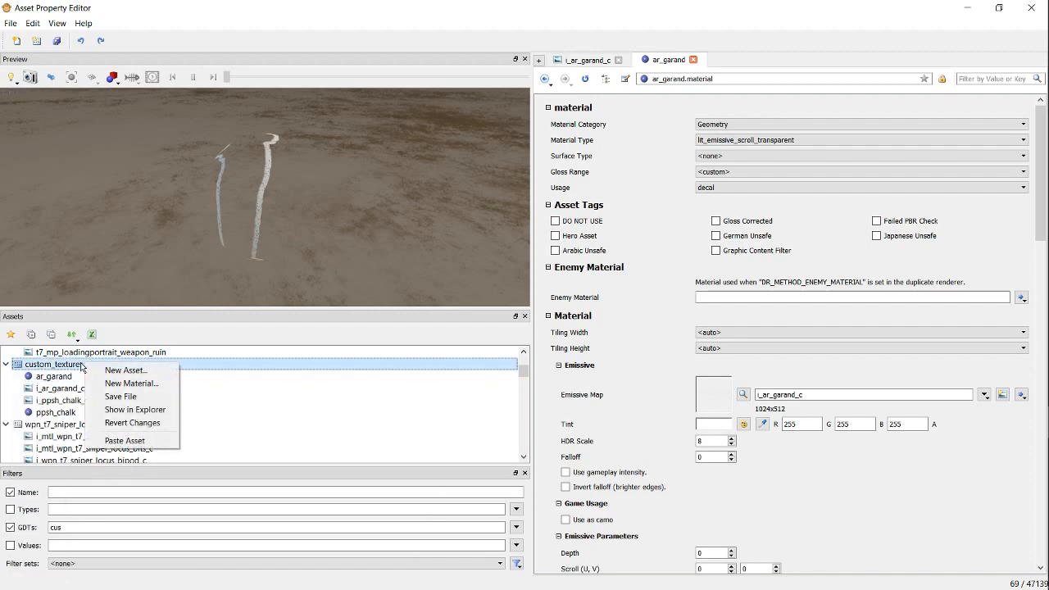
pyautogui.click(38, 364)
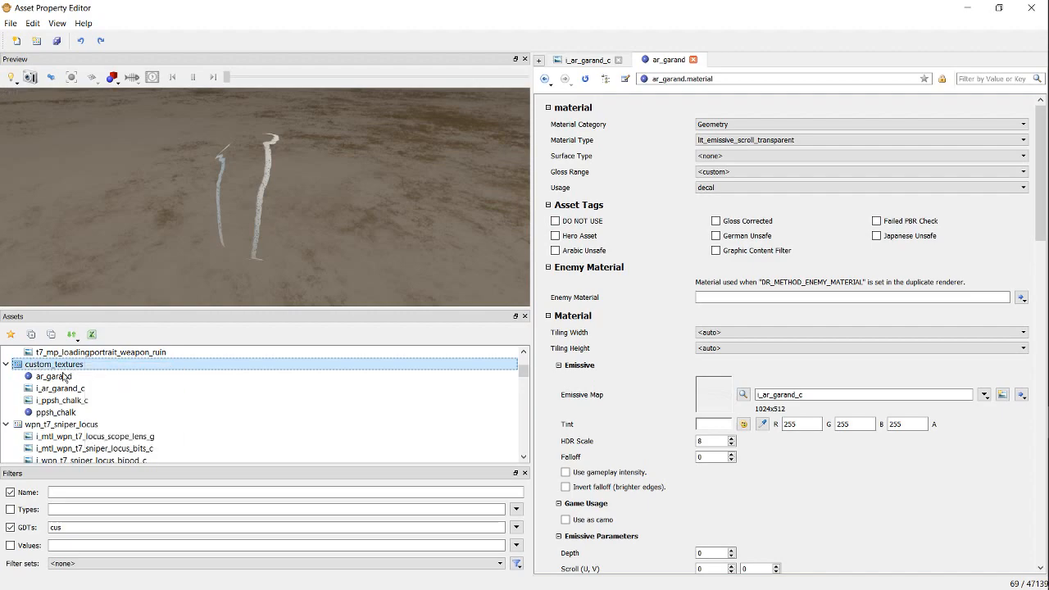
# Step: Create a new material asset named mx_garand_chalk in the custom_textures GDT
pyautogui.click(62, 527)
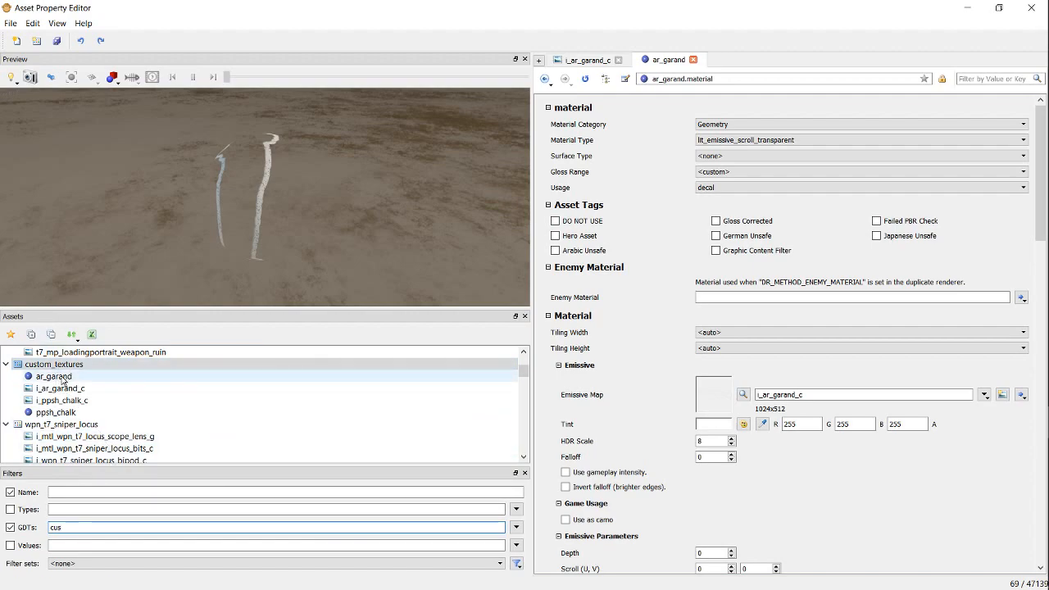
pyautogui.rightClick(75, 369)
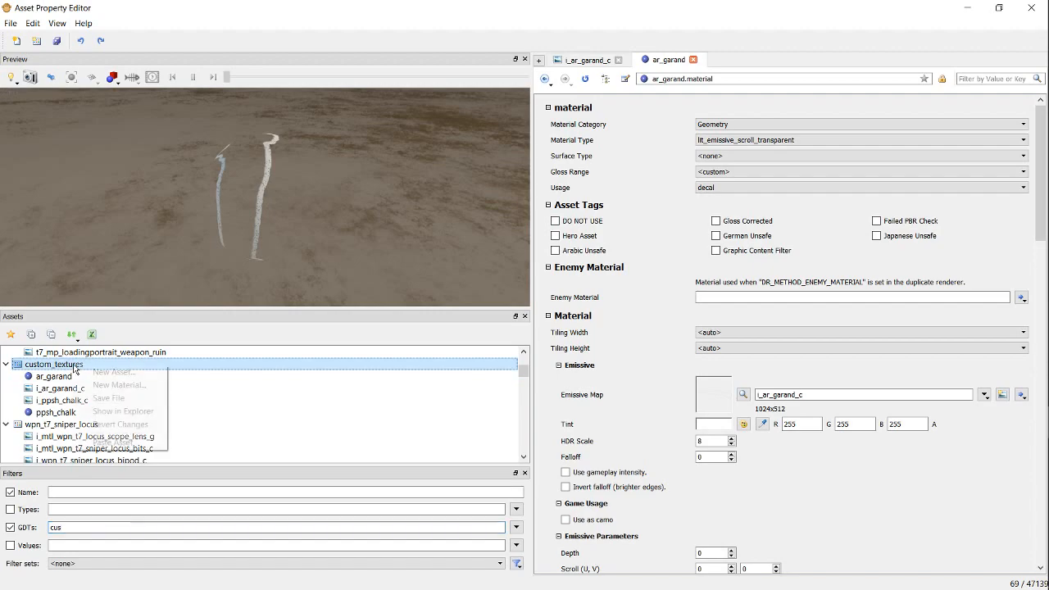
pyautogui.click(117, 384)
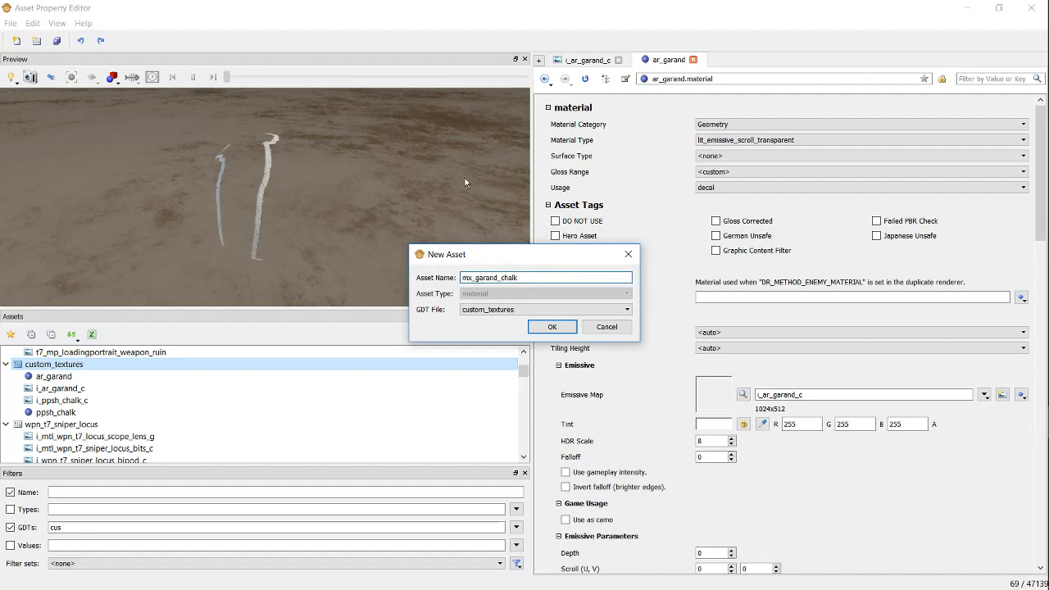
pyautogui.click(553, 327)
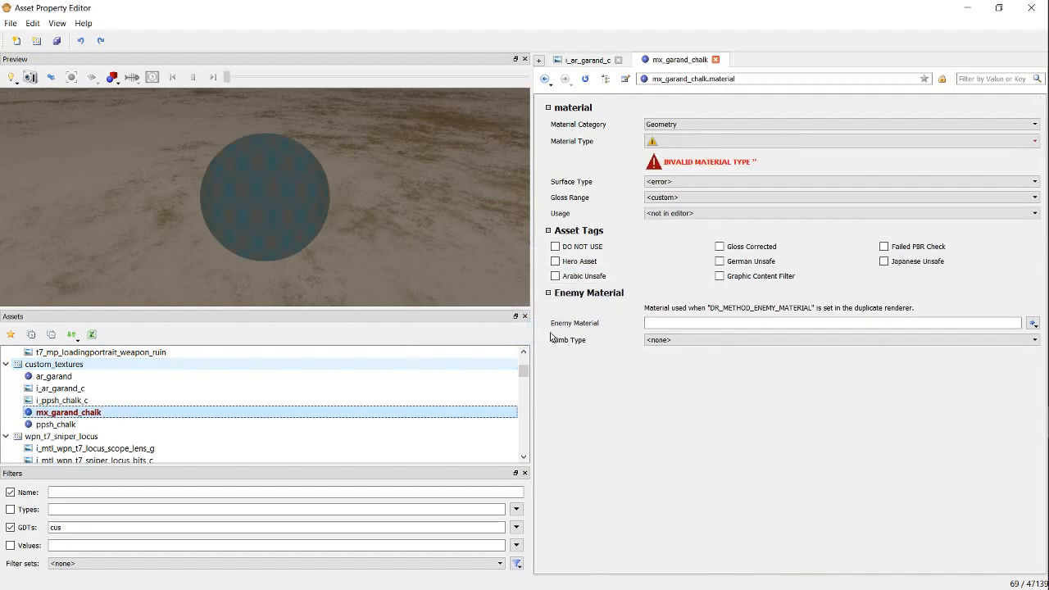
# Step: Set the material type of mx_garand_chalk to lit_emissive_scroll_transparent
pyautogui.rightClick(296, 202)
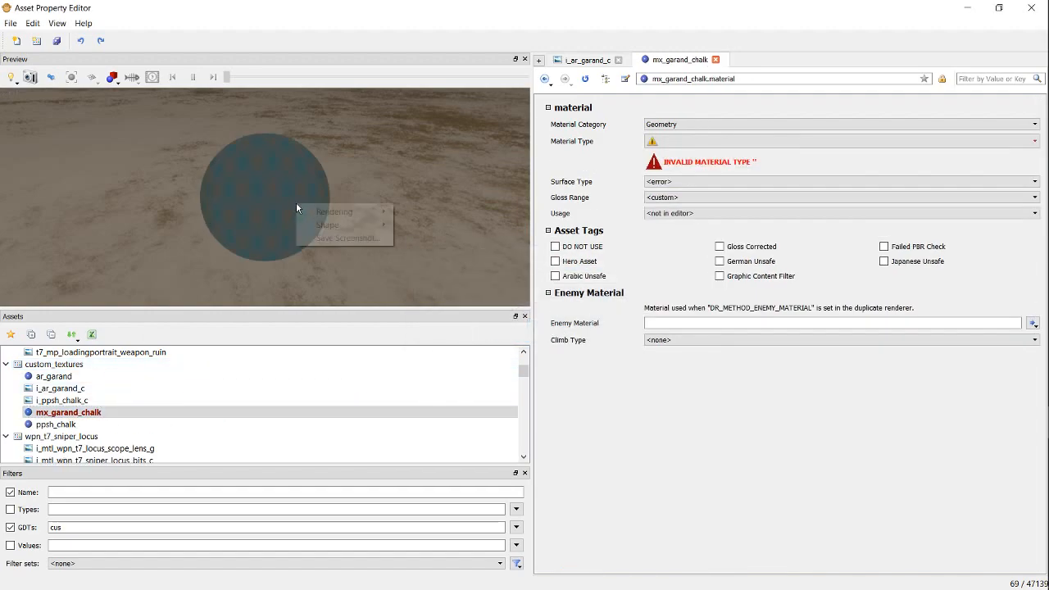
pyautogui.click(625, 163)
pyautogui.click(652, 141)
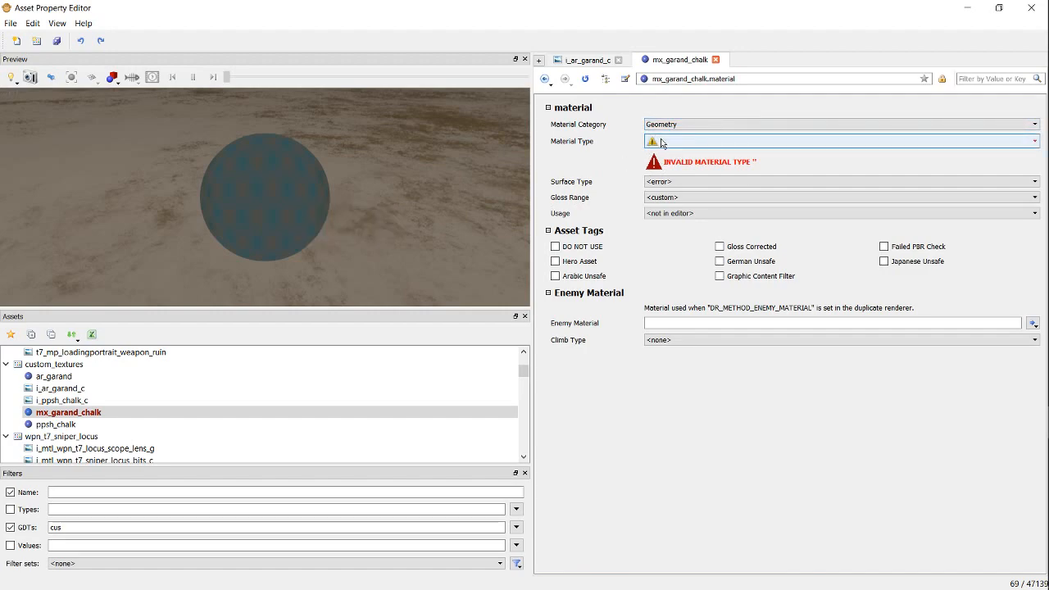
pyautogui.scroll(7, 729, 246)
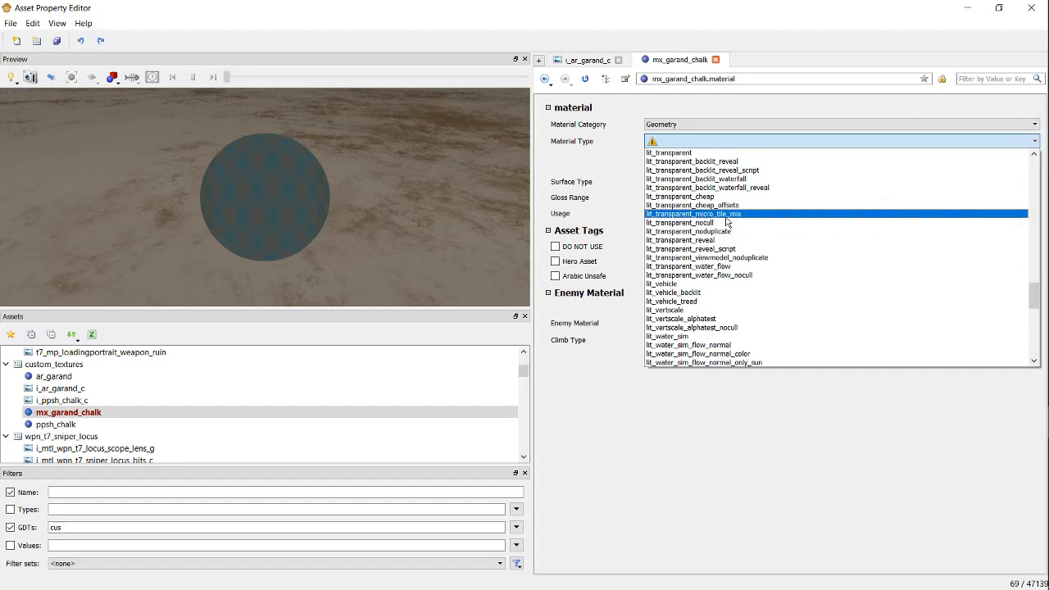
pyautogui.scroll(8, 729, 238)
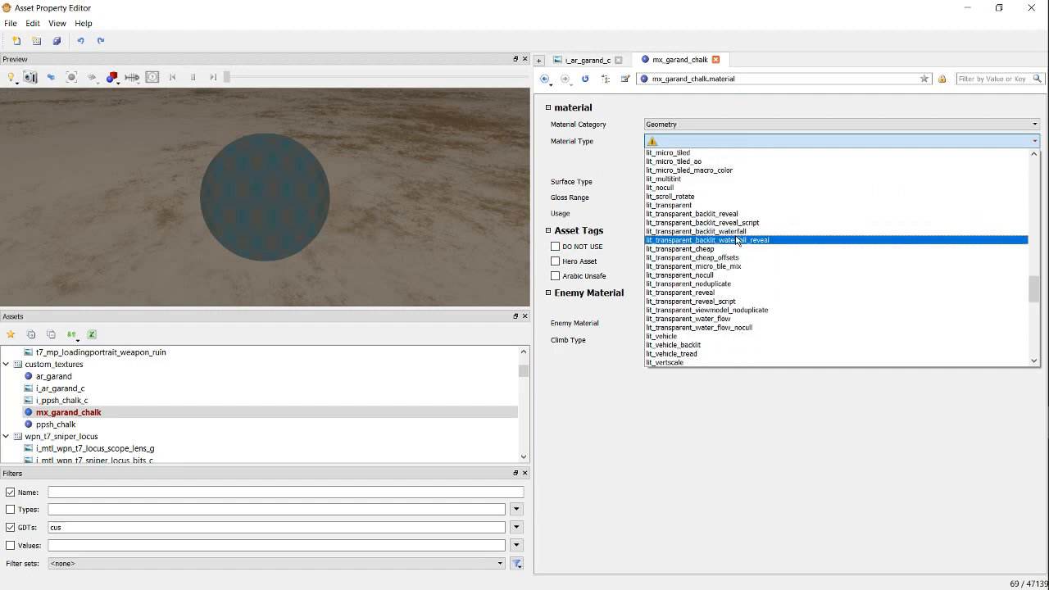
pyautogui.scroll(4, 736, 239)
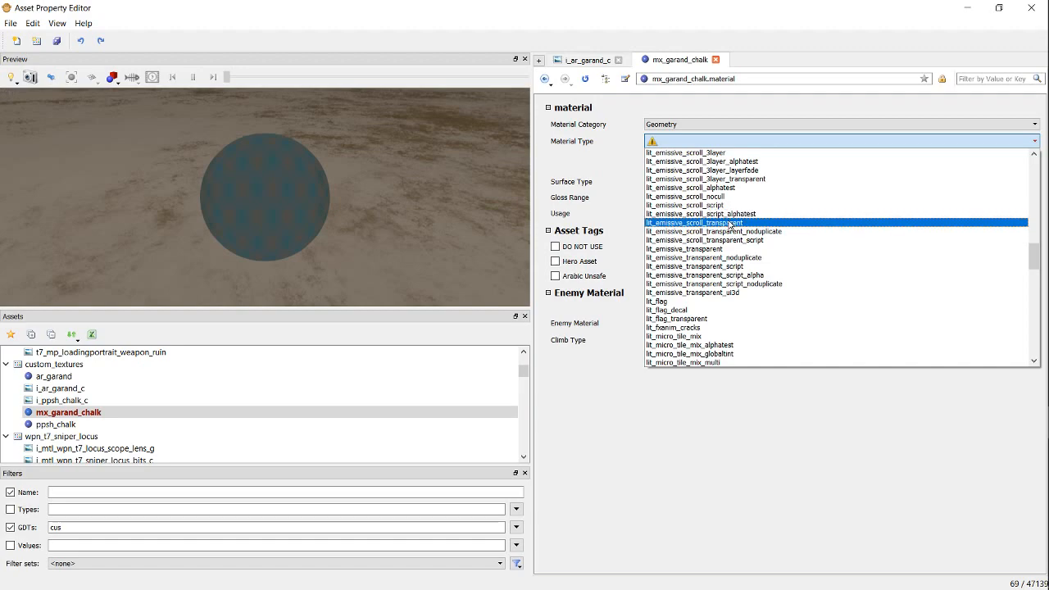
pyautogui.click(733, 223)
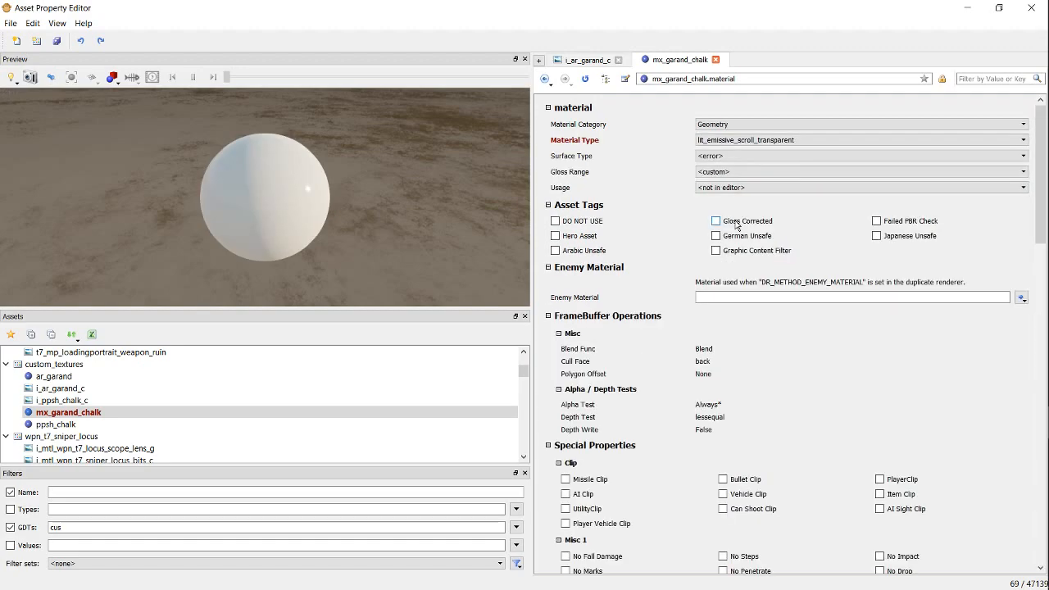
# Step: Set the material's surface type to <none> and its usage to decal
pyautogui.click(728, 158)
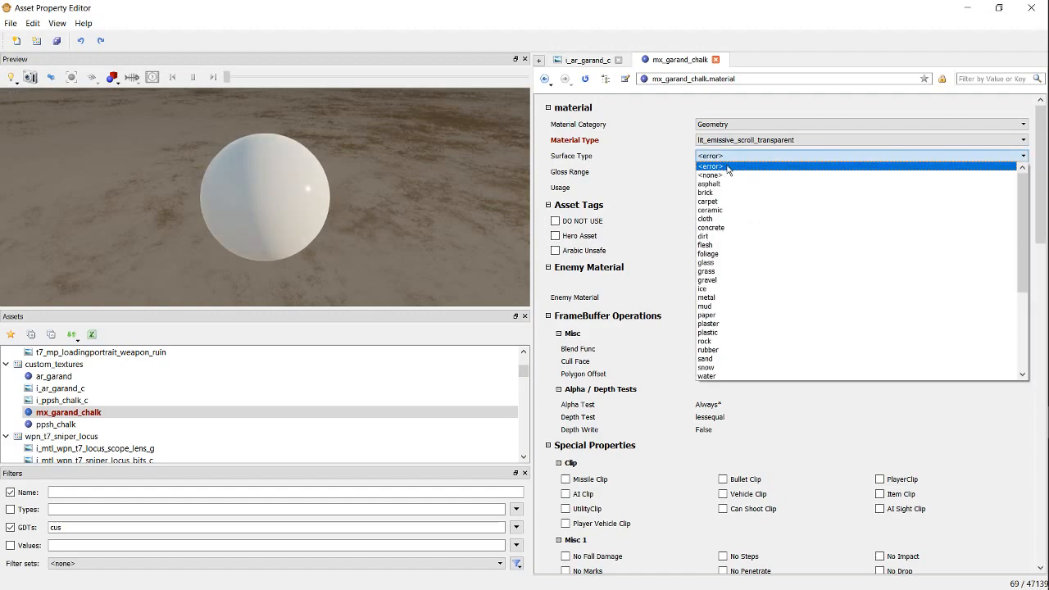
pyautogui.click(726, 175)
pyautogui.click(727, 172)
pyautogui.click(726, 173)
pyautogui.click(725, 188)
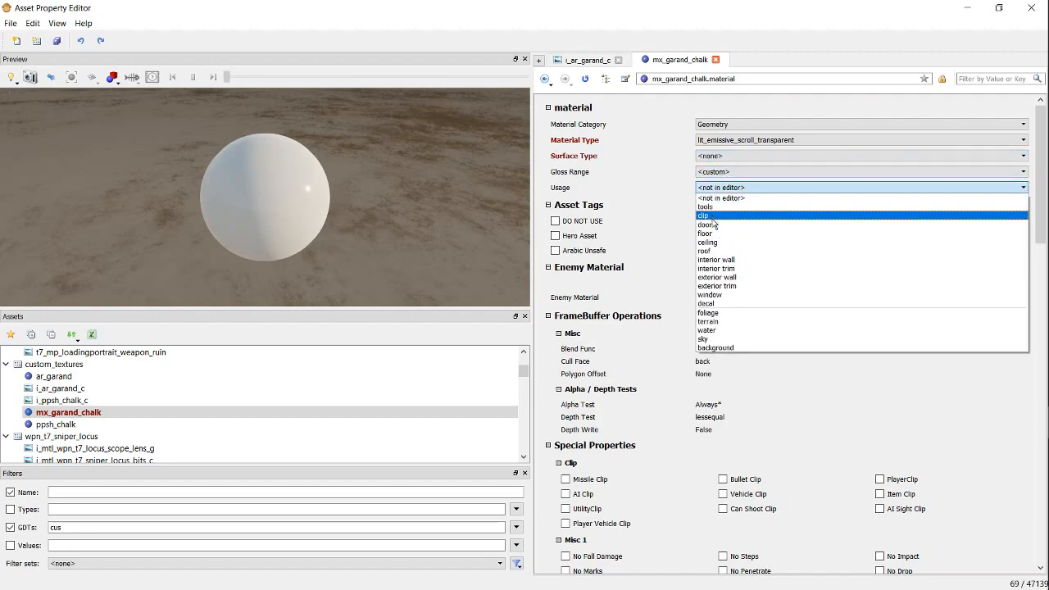
pyautogui.click(725, 304)
# Step: Create a new image asset named i_mx_garand_chalk_d in custom_textures for the material's emissive map
pyautogui.scroll(-3, 681, 241)
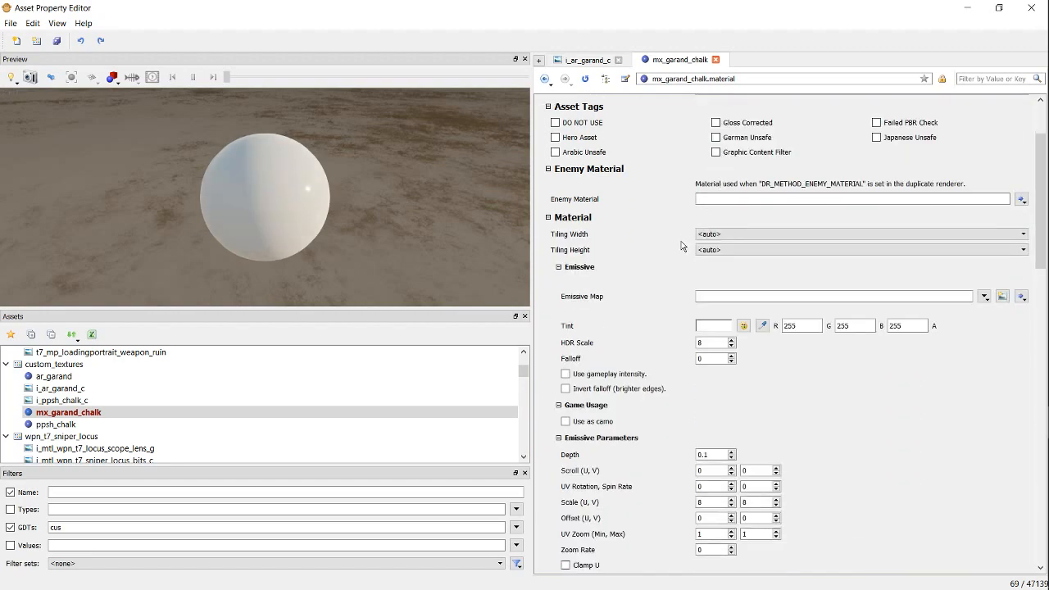
pyautogui.scroll(-1, 585, 246)
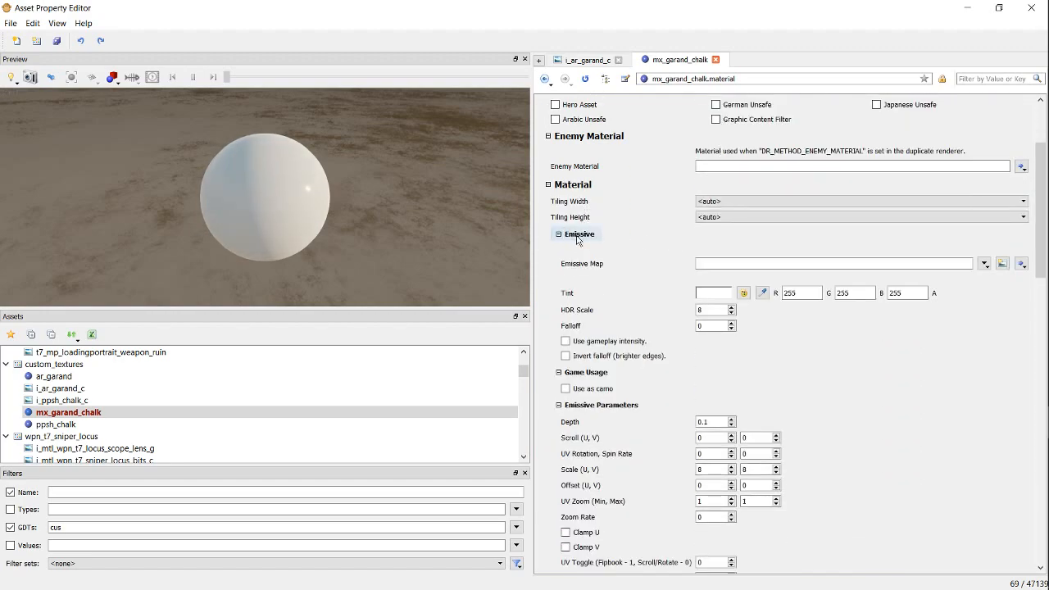
pyautogui.click(1003, 265)
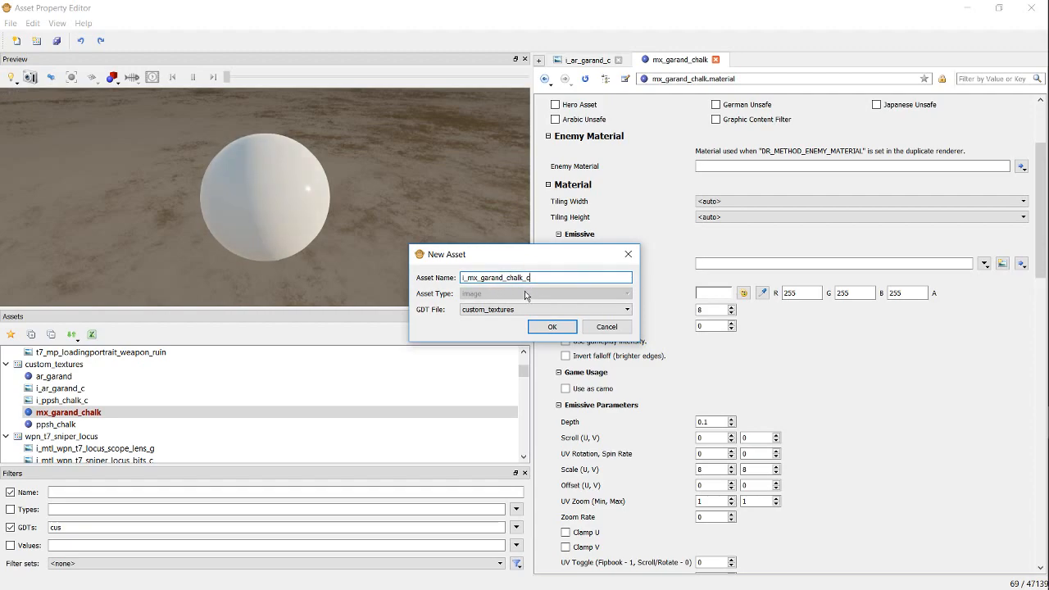
pyautogui.press('BackSpace')
pyautogui.write('d')
pyautogui.click(551, 328)
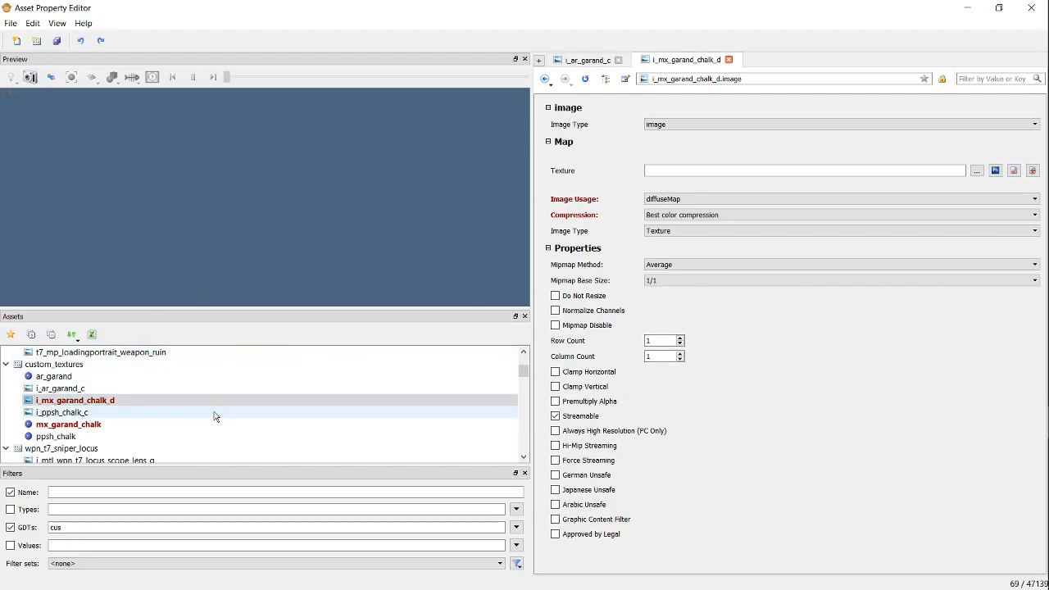
# Step: Assign the Mx_Garand TIFF from the my_textures folder as the texture of i_mx_garand_chalk_d
pyautogui.click(977, 171)
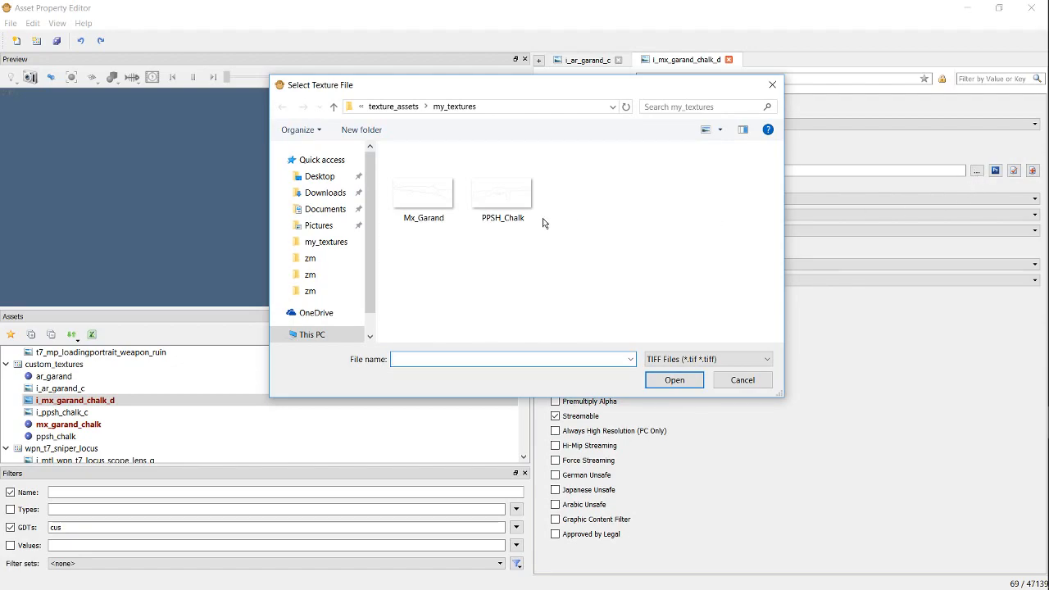
pyautogui.click(418, 205)
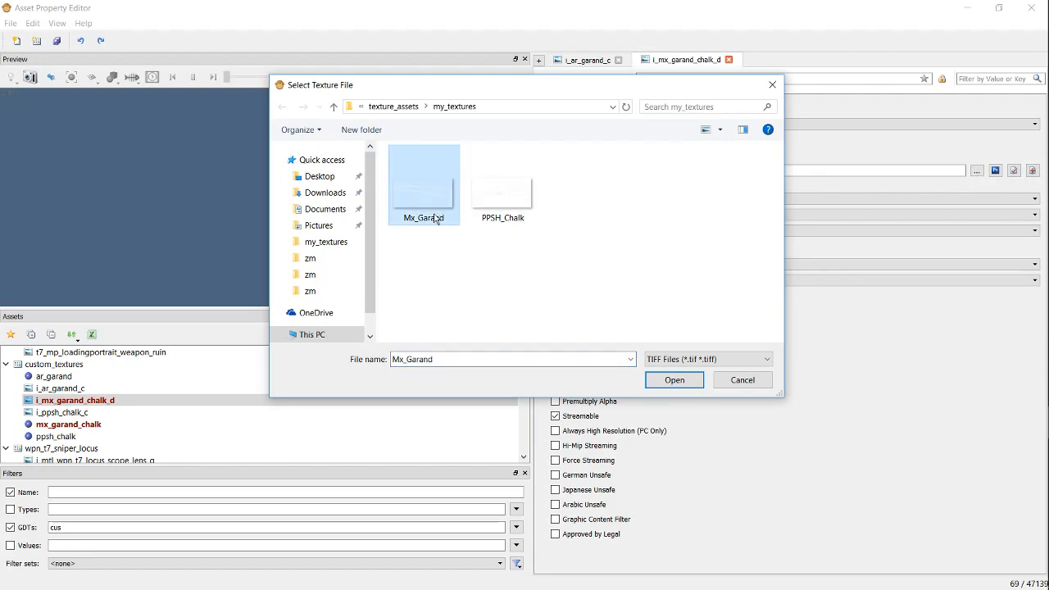
pyautogui.click(625, 236)
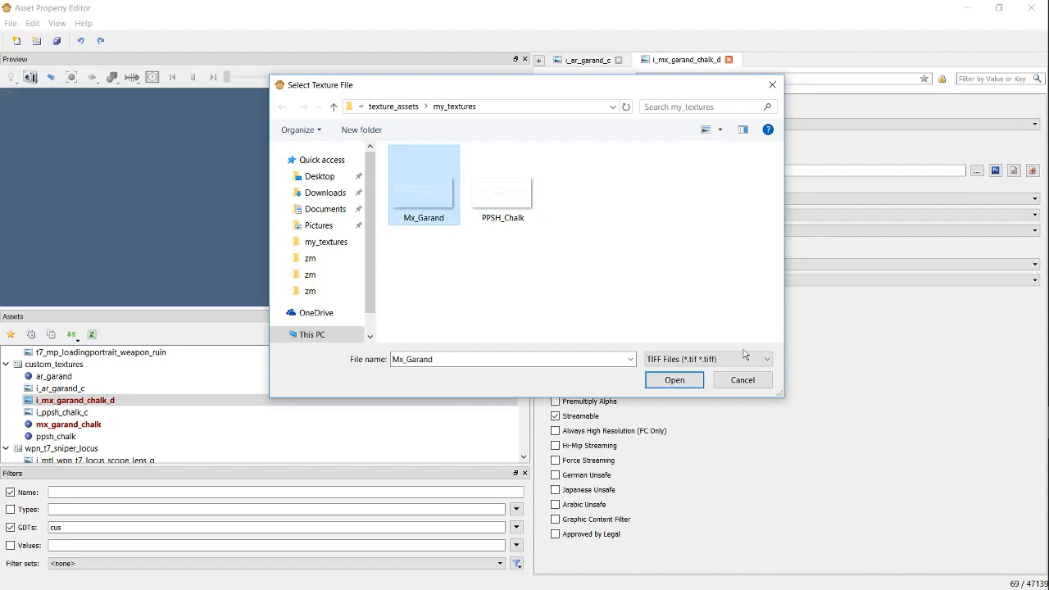
pyautogui.click(677, 379)
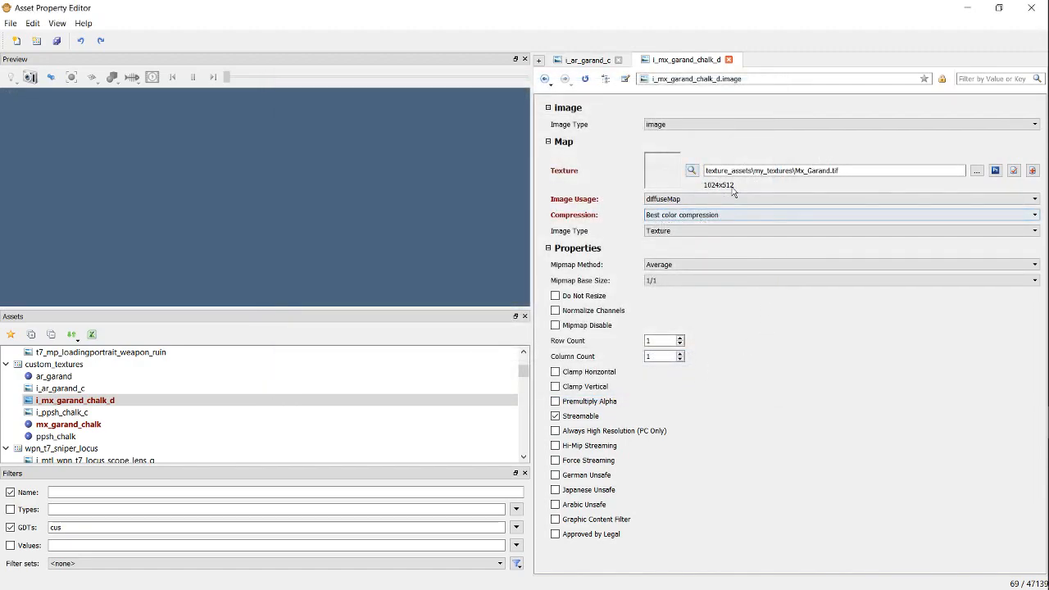
# Step: Reopen the mx_garand_chalk material, set its emissive HDR Scale to 16 and enable Use gameplay intensity
pyautogui.click(586, 62)
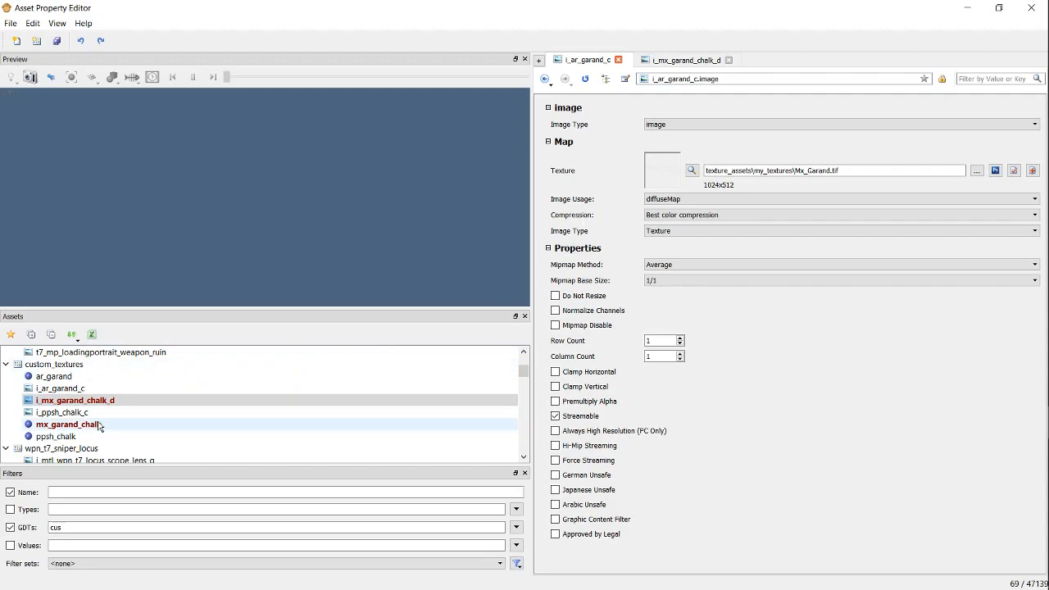
pyautogui.click(68, 425)
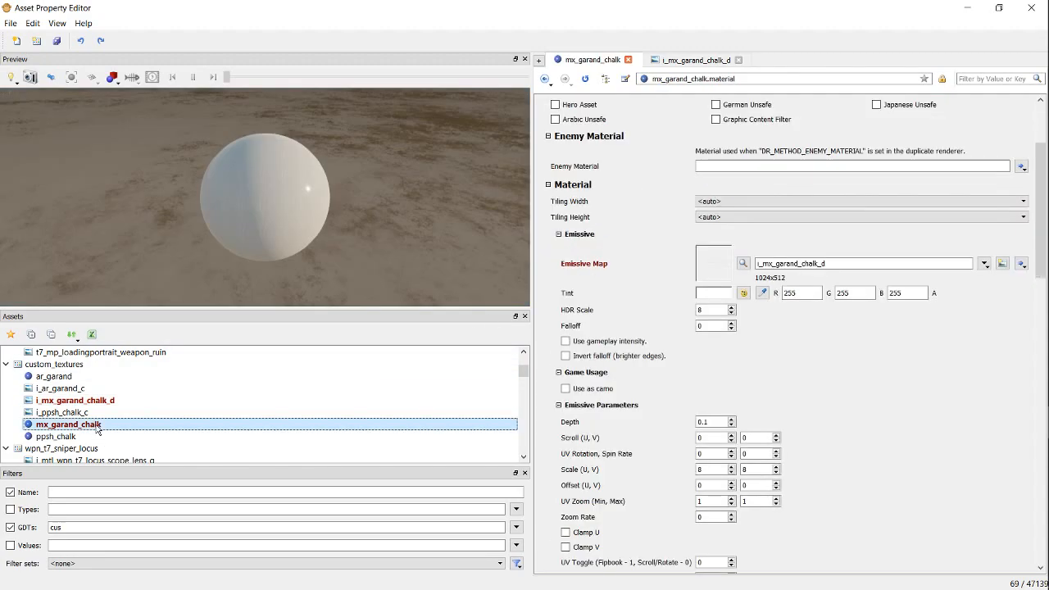
pyautogui.rightClick(261, 182)
pyautogui.click(252, 179)
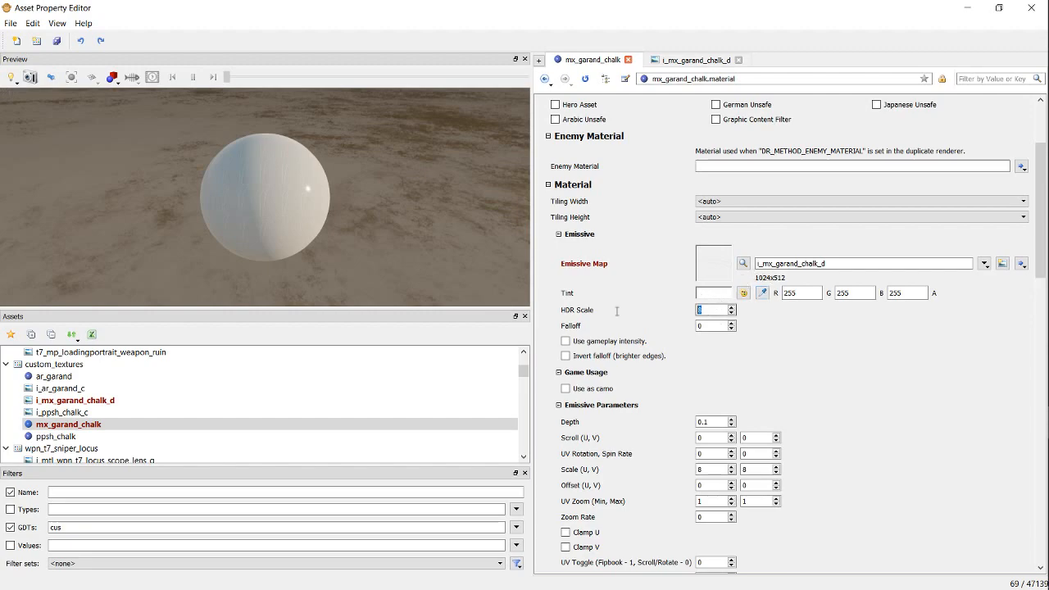
pyautogui.press('BackSpace')
pyautogui.write('16')
pyautogui.click(565, 341)
# Step: Set the emissive parameters' Depth to 0 and their Scale (U, V) to 1 and 1
pyautogui.scroll(-2, 717, 351)
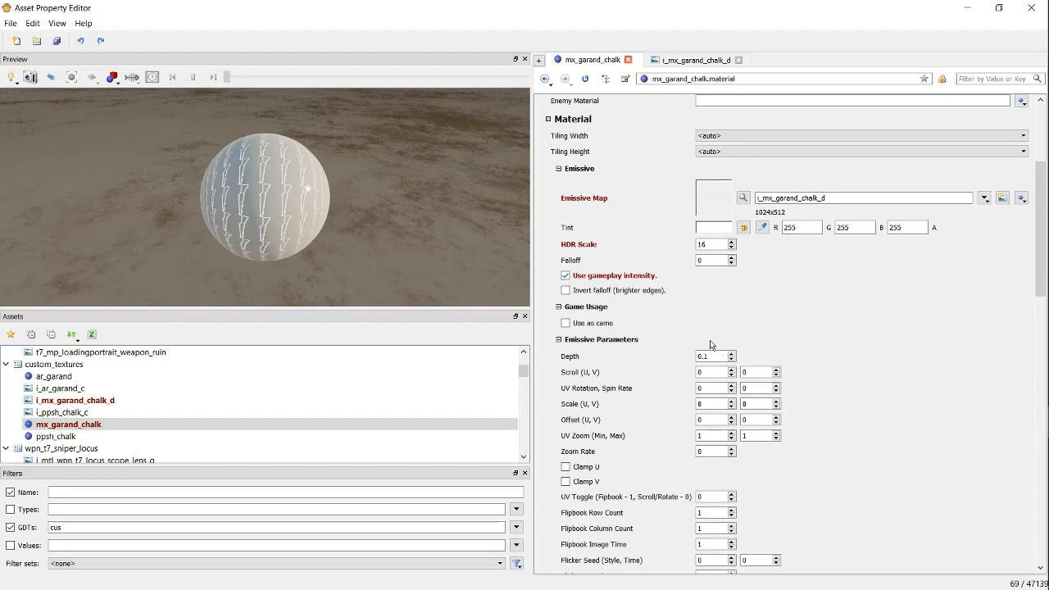
pyautogui.scroll(-1, 619, 319)
pyautogui.doubleClick(710, 324)
pyautogui.press('BackSpace')
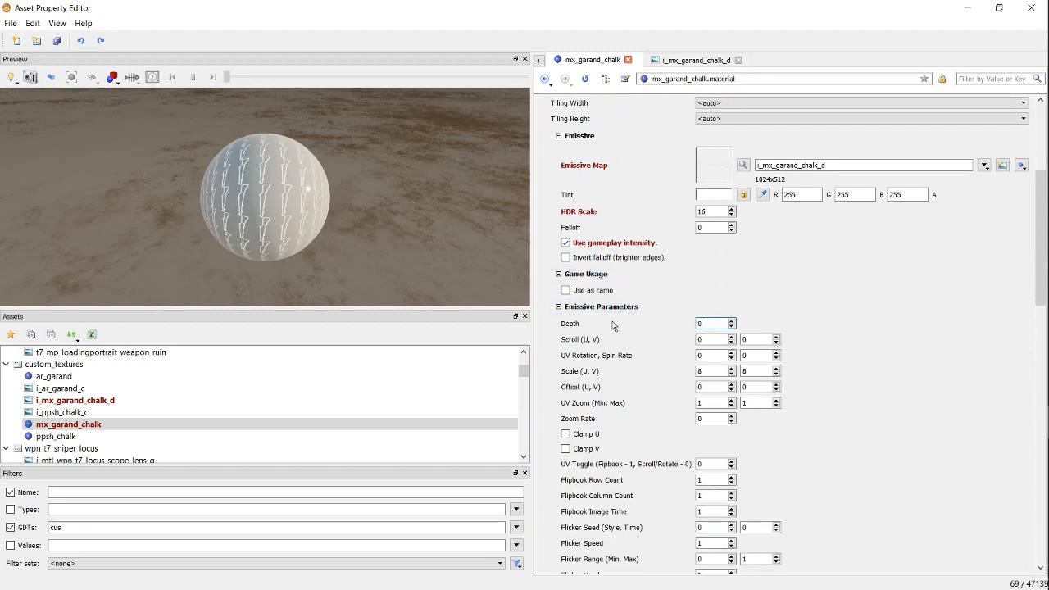
pyautogui.doubleClick(711, 371)
pyautogui.press('BackSpace')
pyautogui.write('1')
pyautogui.press('Tab')
pyautogui.press('BackSpace')
pyautogui.write('1')
pyautogui.press('Return')
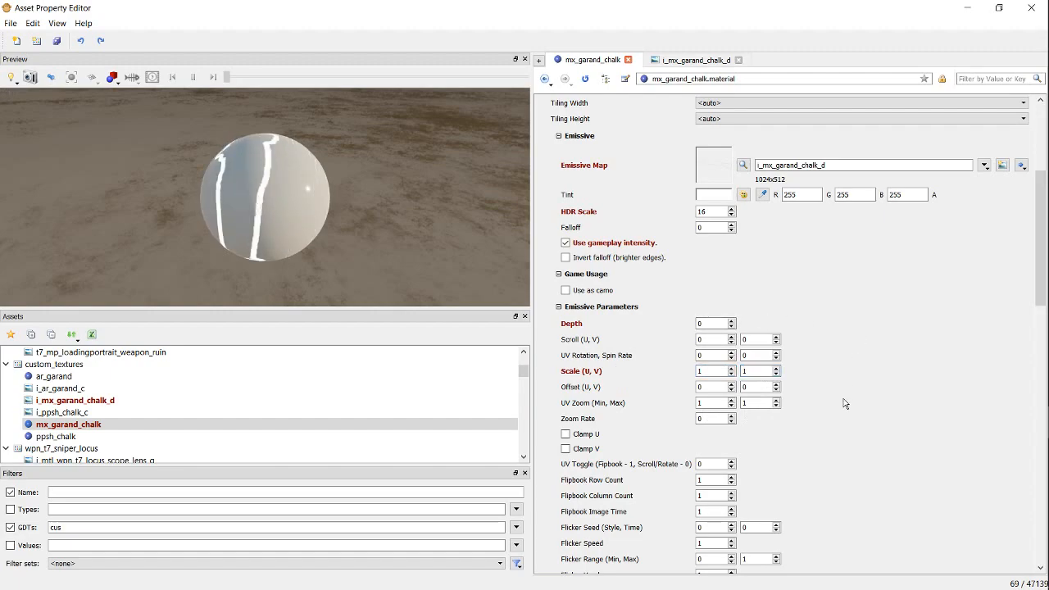
# Step: Copy the emissive map name i_mx_garand_chalk_d into the material's Color Map
pyautogui.scroll(-1, 844, 402)
pyautogui.scroll(3, 803, 327)
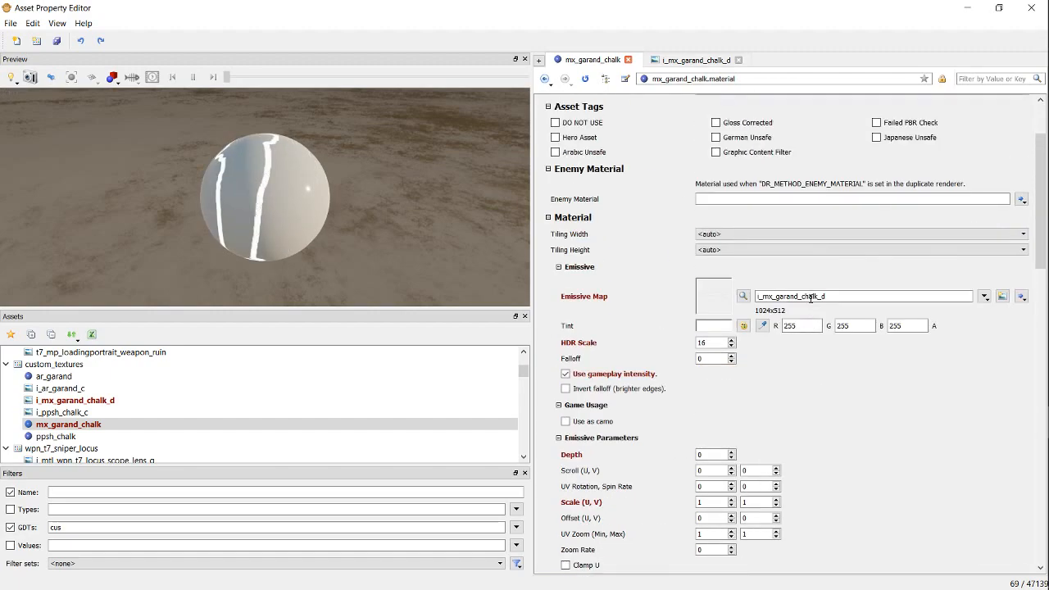
pyautogui.moveTo(832, 298); pyautogui.dragTo(696, 305)
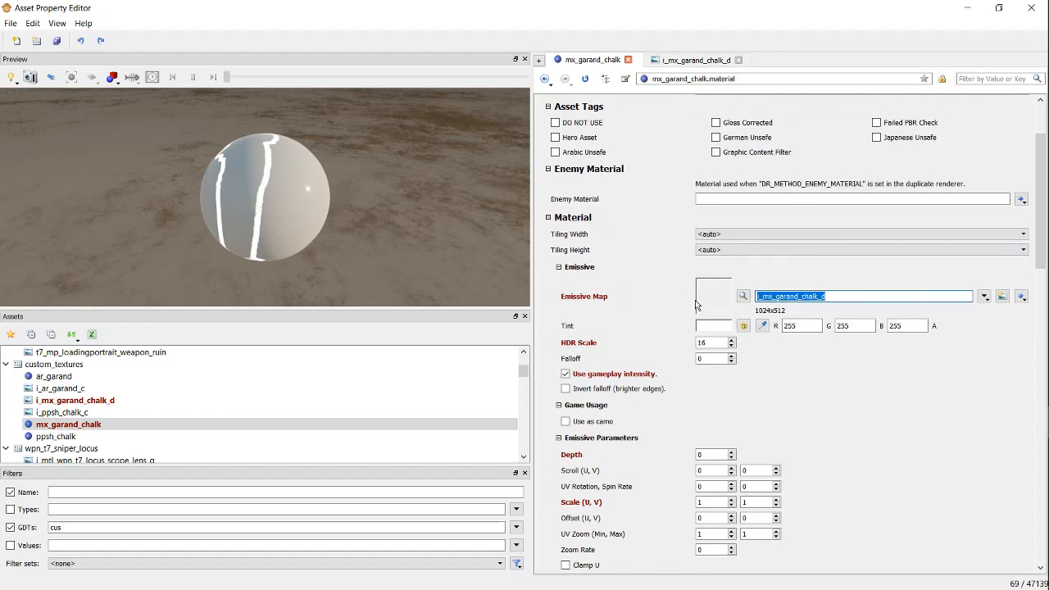
pyautogui.scroll(-4, 853, 370)
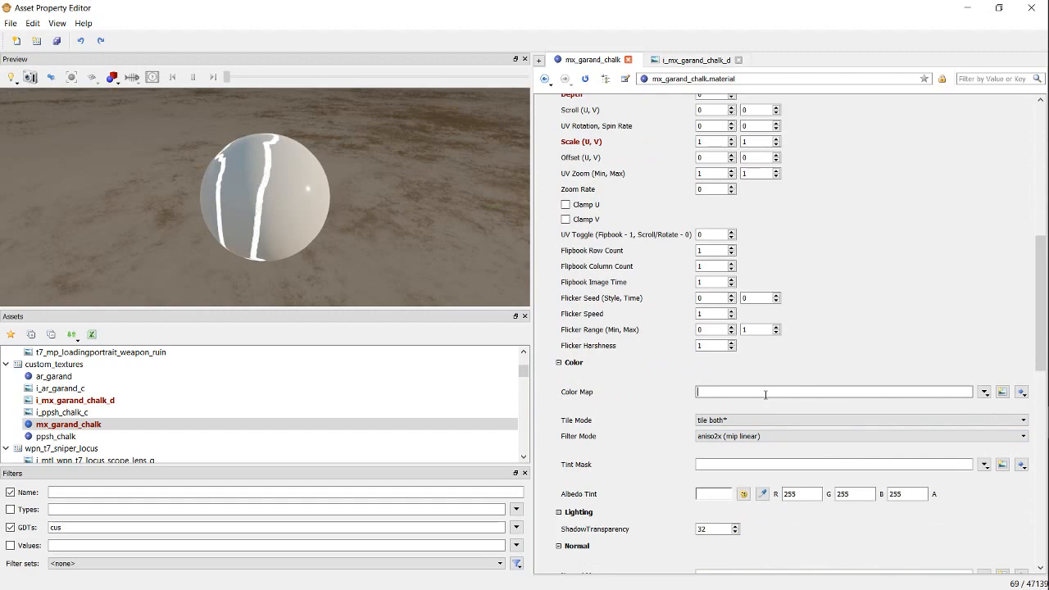
pyautogui.click(814, 372)
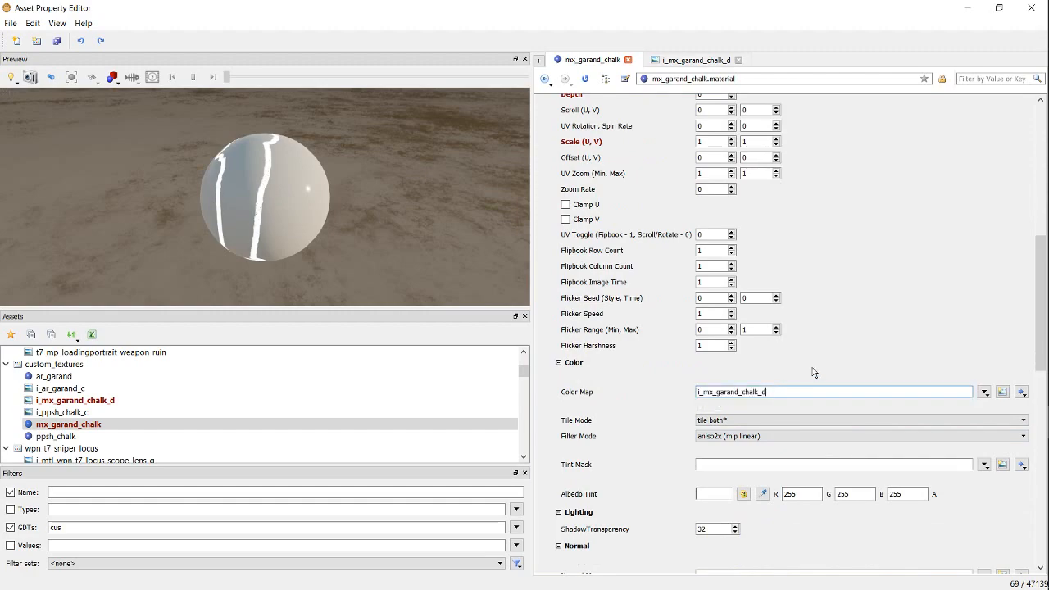
pyautogui.press('Return')
pyautogui.scroll(-3, 814, 372)
pyautogui.scroll(-1, 793, 382)
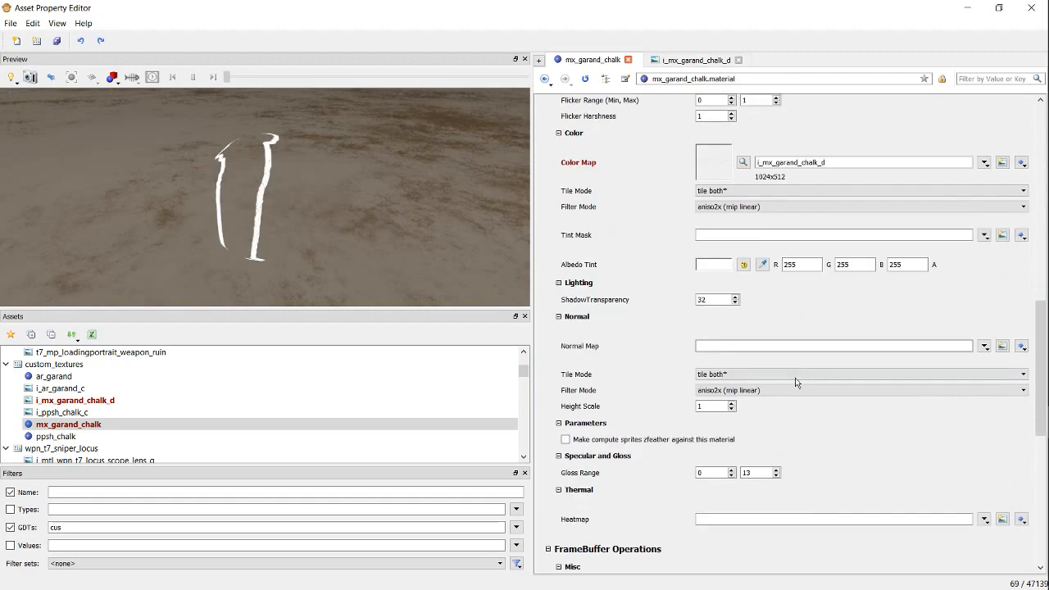
# Step: Set the mx_garand_chalk material's ShadowTransparency to 0.5, matching the ppsh_chalk material
pyautogui.doubleClick(718, 301)
pyautogui.press('BackSpace')
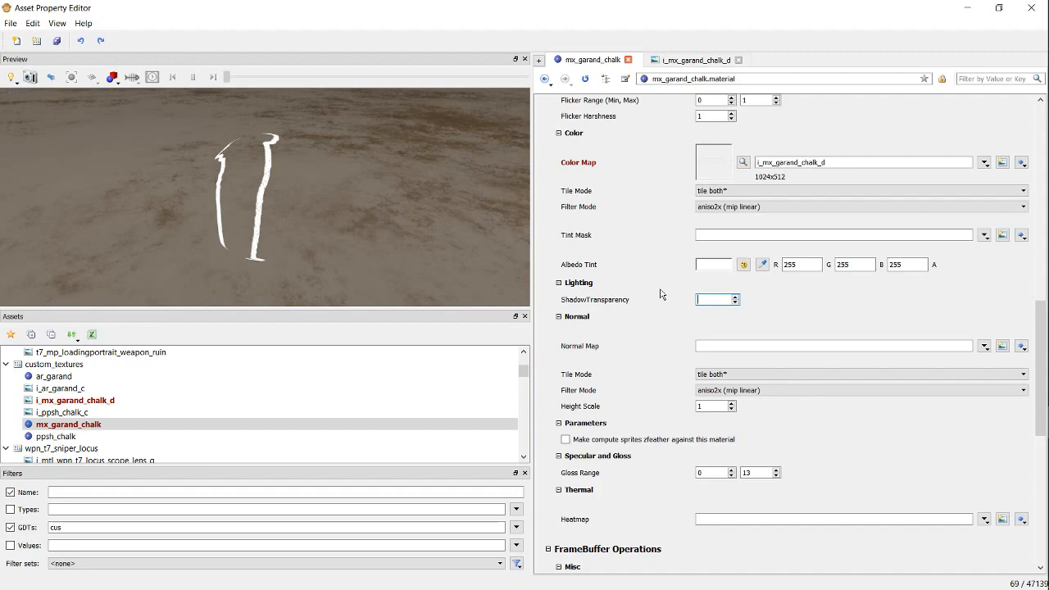
pyautogui.click(95, 435)
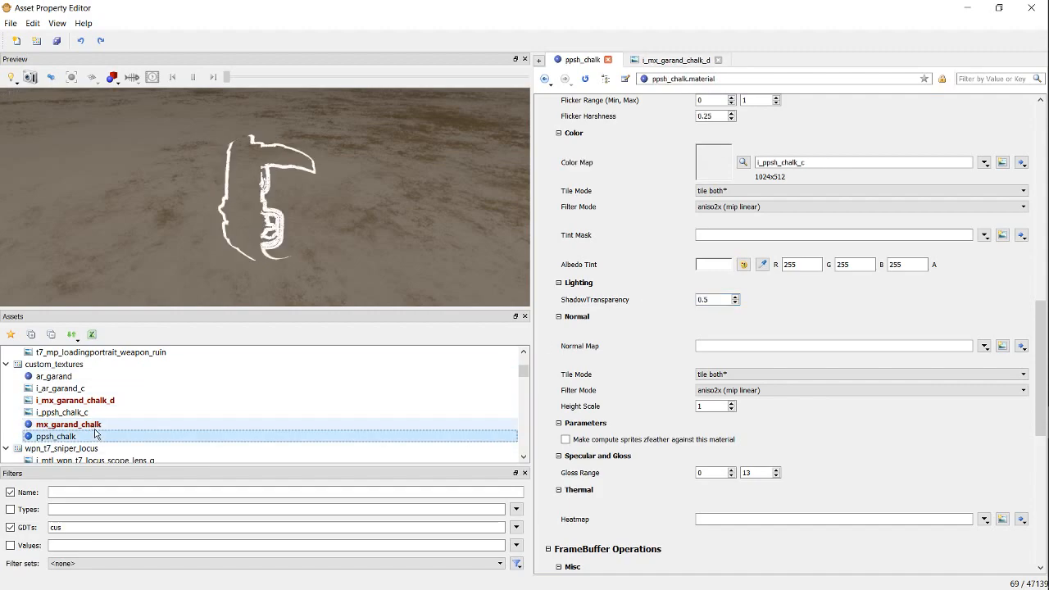
pyautogui.click(97, 425)
pyautogui.click(708, 298)
pyautogui.write('.5')
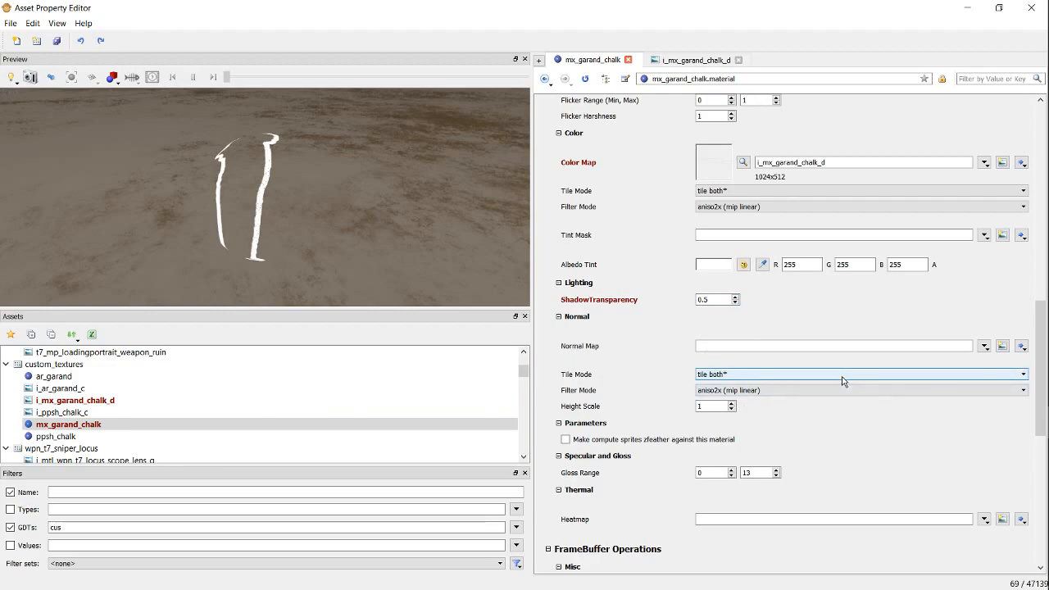
# Step: Set the emissive Flicker Harshness of mx_garand_chalk to 0.25 and save all assets
pyautogui.scroll(-2, 843, 379)
pyautogui.scroll(-2, 829, 369)
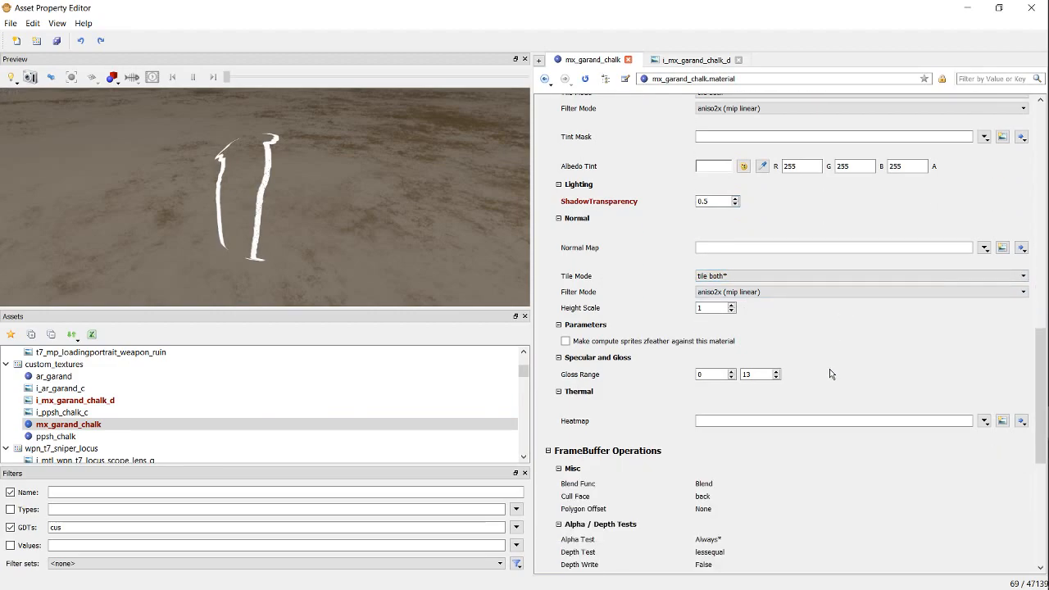
pyautogui.scroll(9, 825, 368)
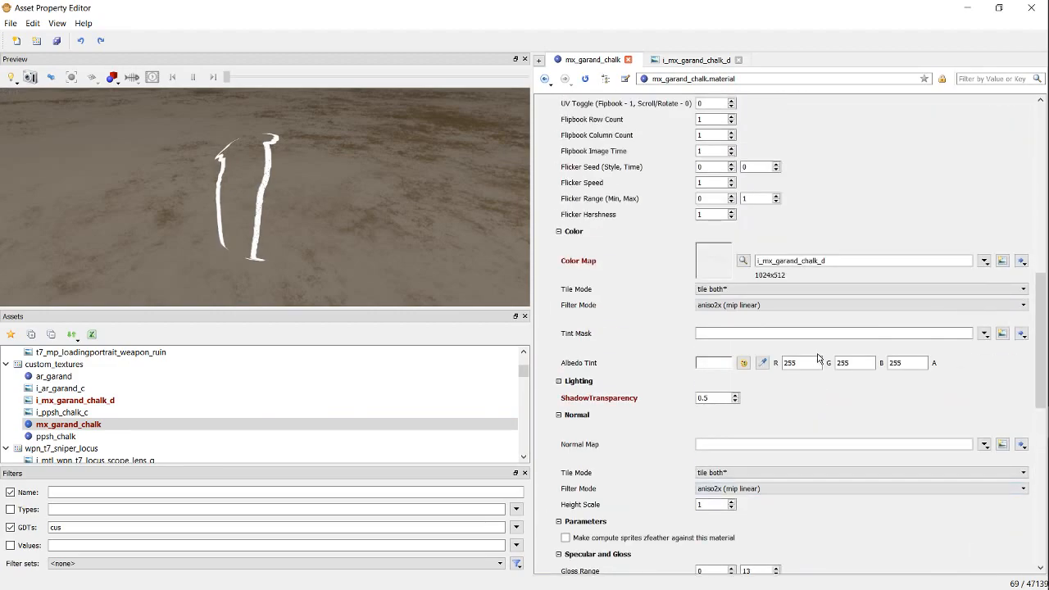
pyautogui.scroll(2, 818, 359)
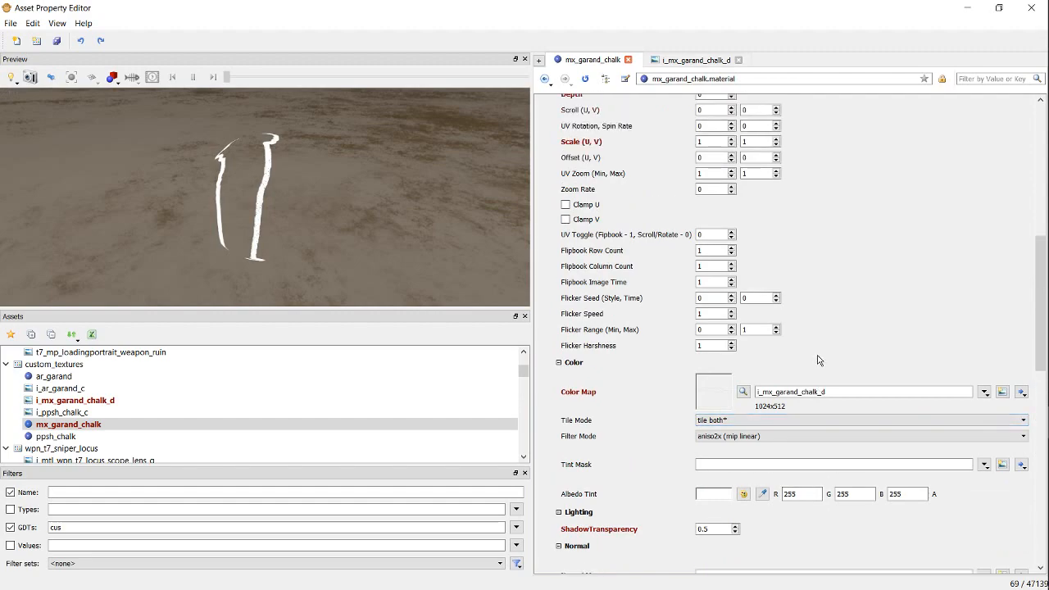
pyautogui.scroll(1, 817, 360)
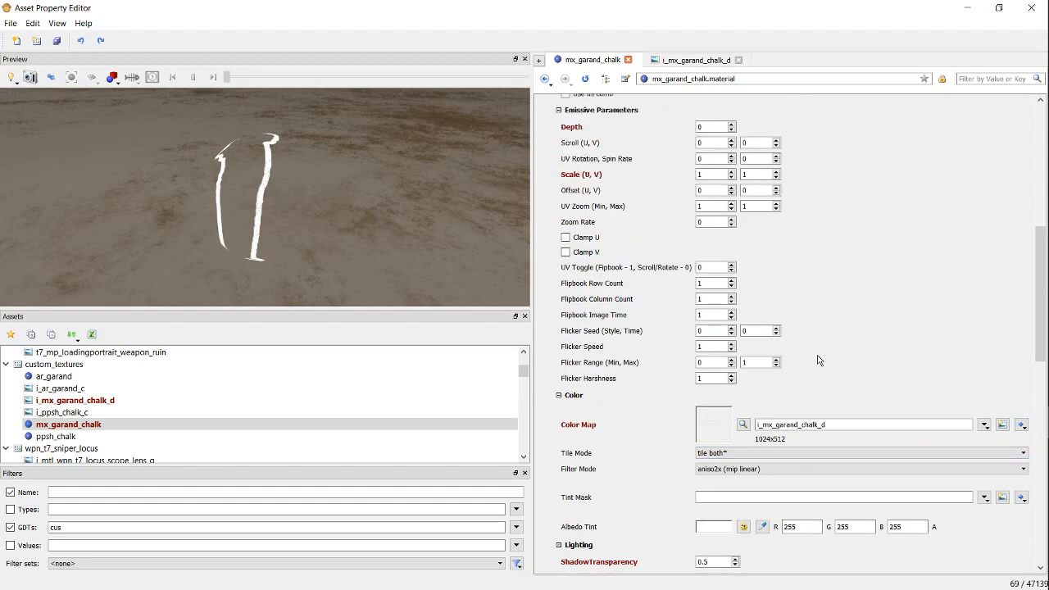
pyautogui.doubleClick(710, 378)
pyautogui.write('0.25')
pyautogui.press('Return')
pyautogui.click(11, 24)
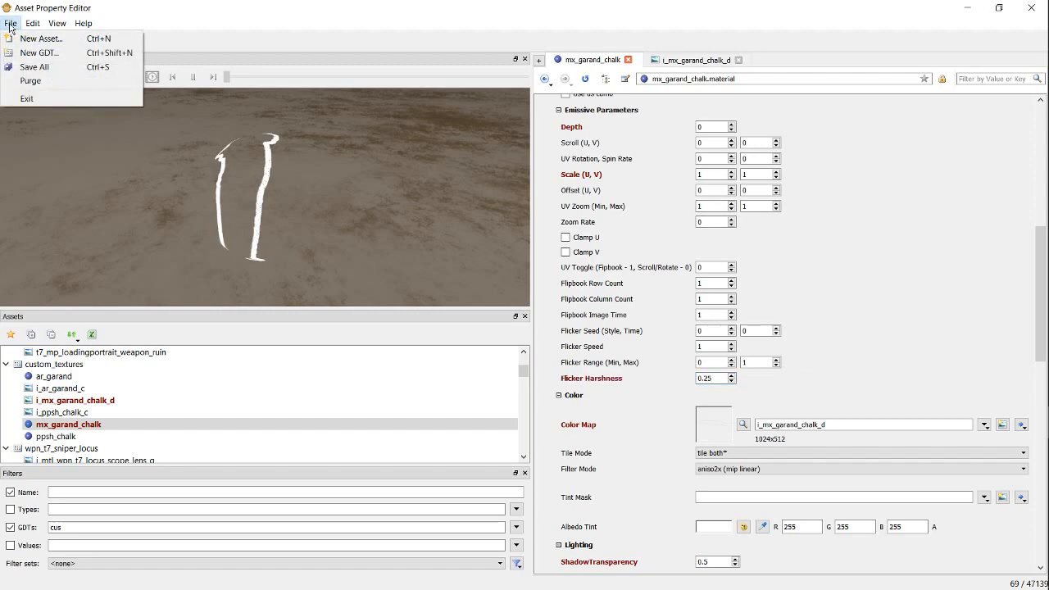
pyautogui.click(41, 69)
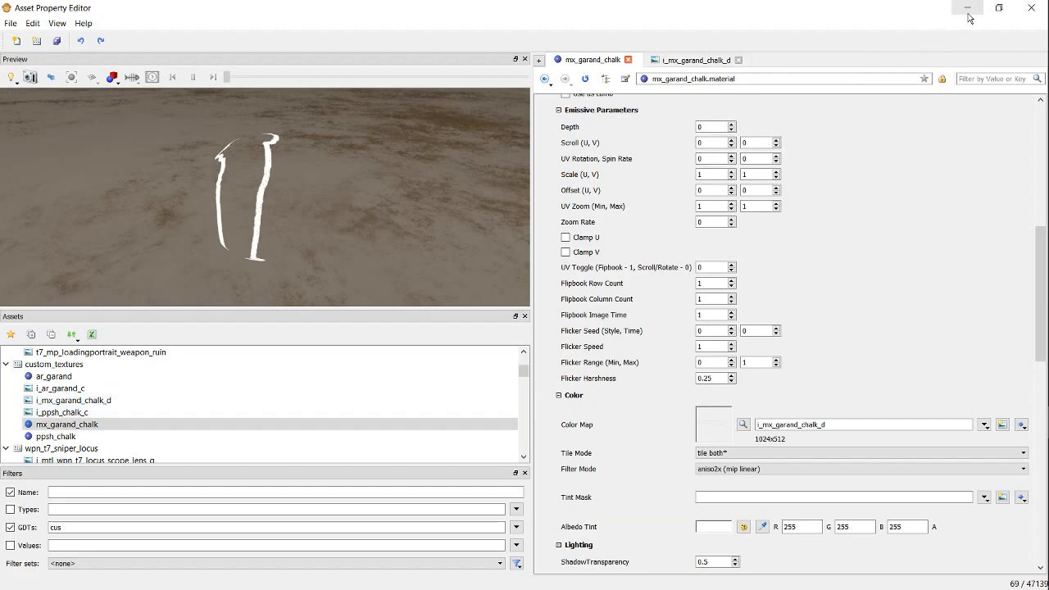
# Step: Delete the mx_garand_chalk material and the i_mx_garand_chalk_d image from the custom_textures GDT
pyautogui.rightClick(72, 422)
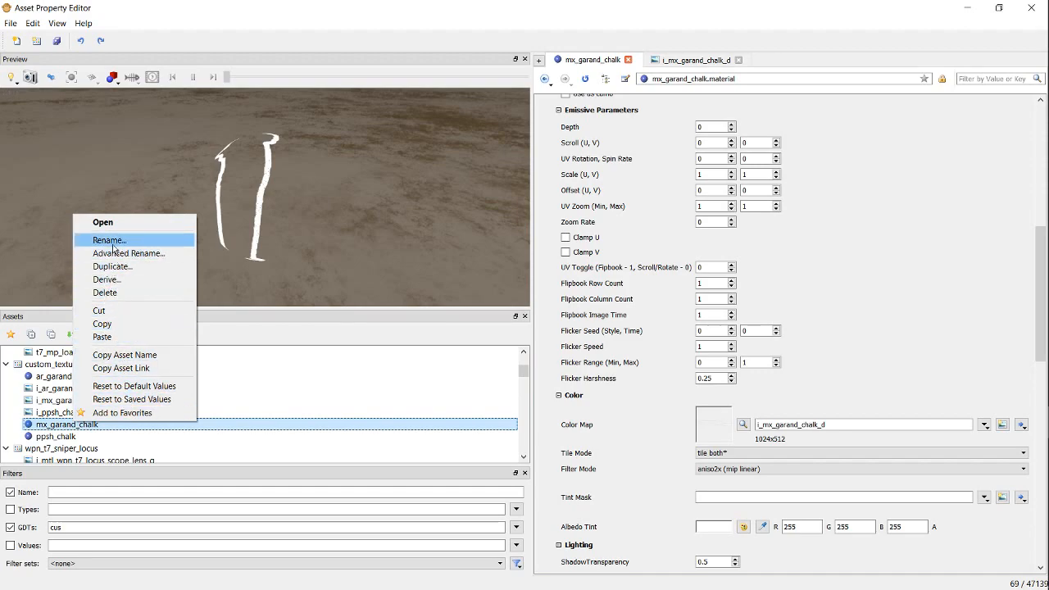
pyautogui.click(123, 296)
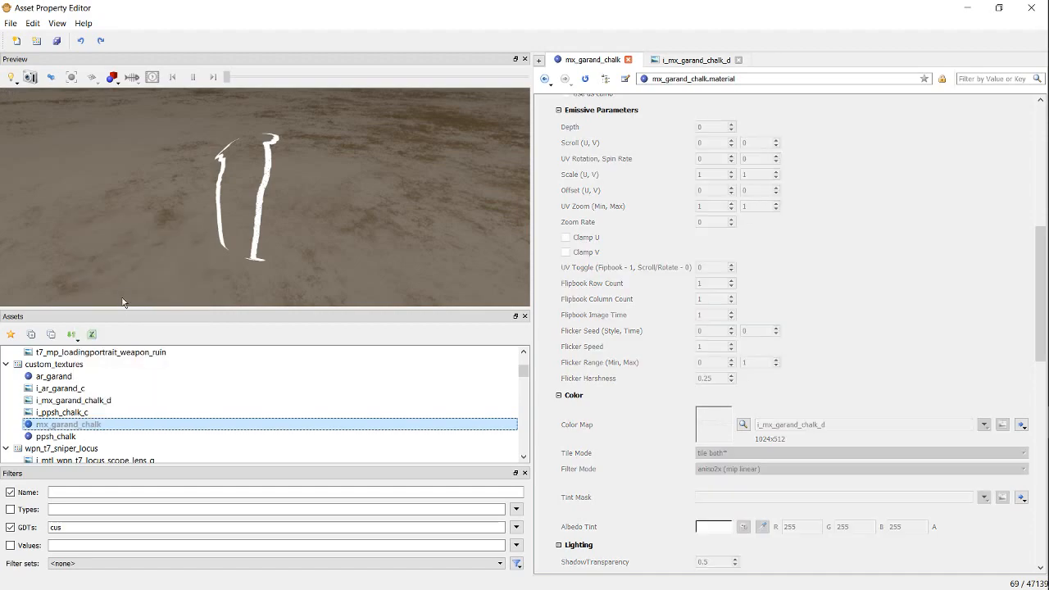
pyautogui.click(73, 399)
pyautogui.rightClick(73, 399)
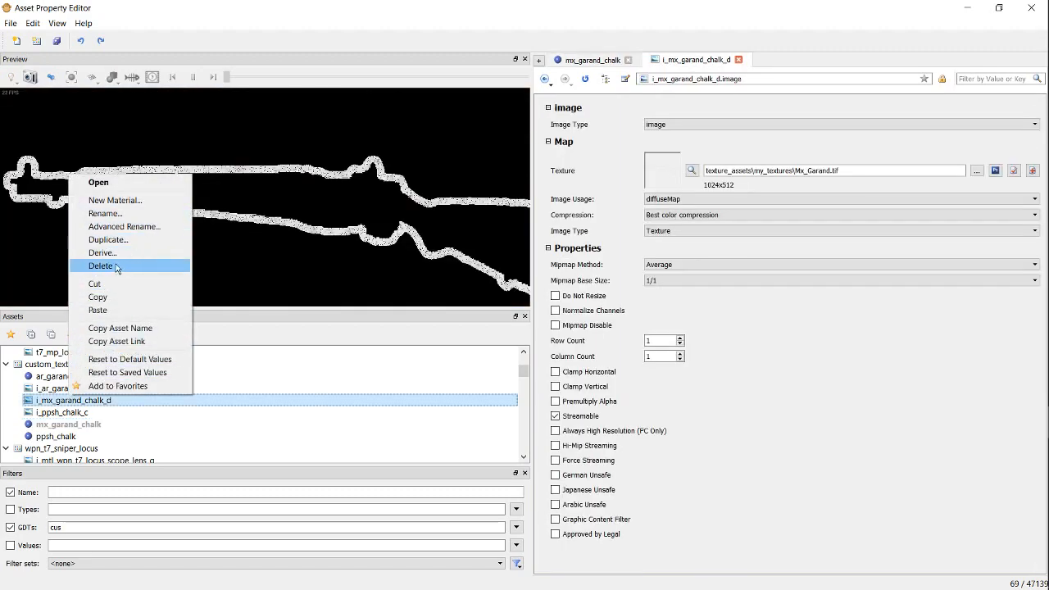
pyautogui.click(158, 265)
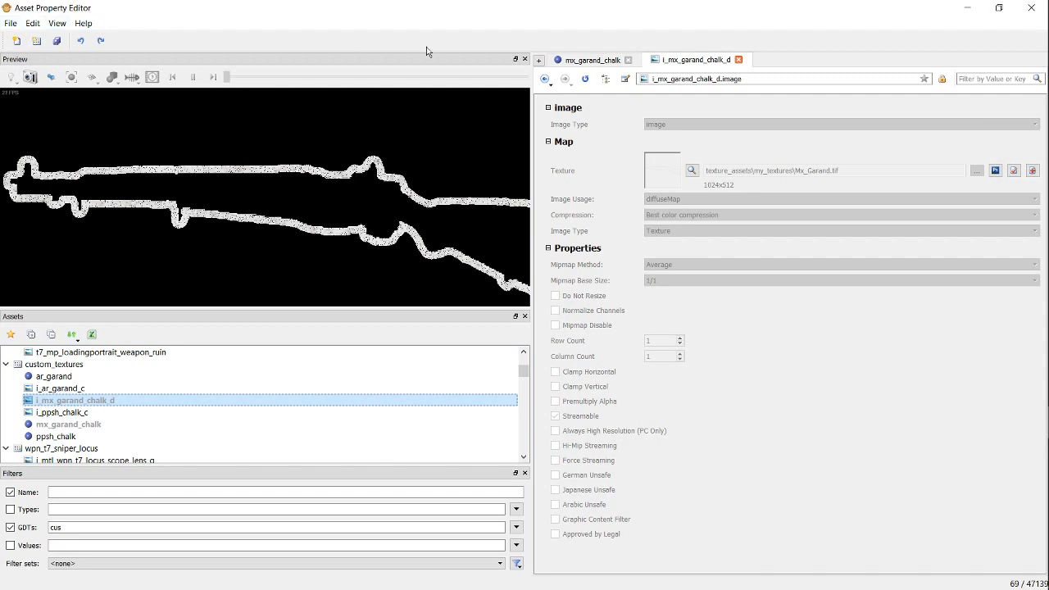
# Step: Switch to Radiant with the zm_cryogenicspa map and view the wall beside the existing chalk weapon outlines
pyautogui.click(968, 8)
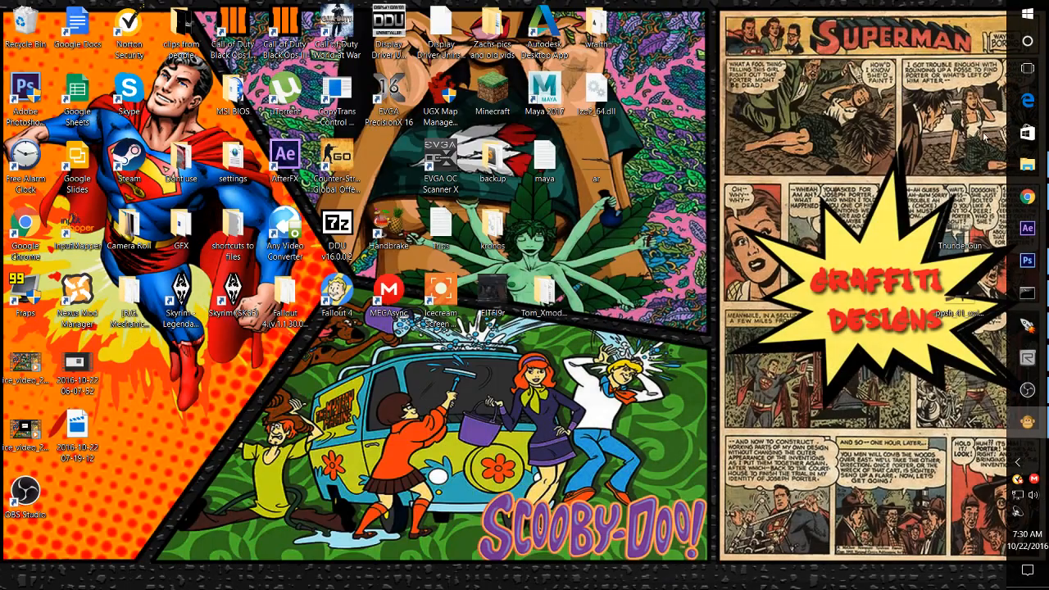
pyautogui.click(1027, 358)
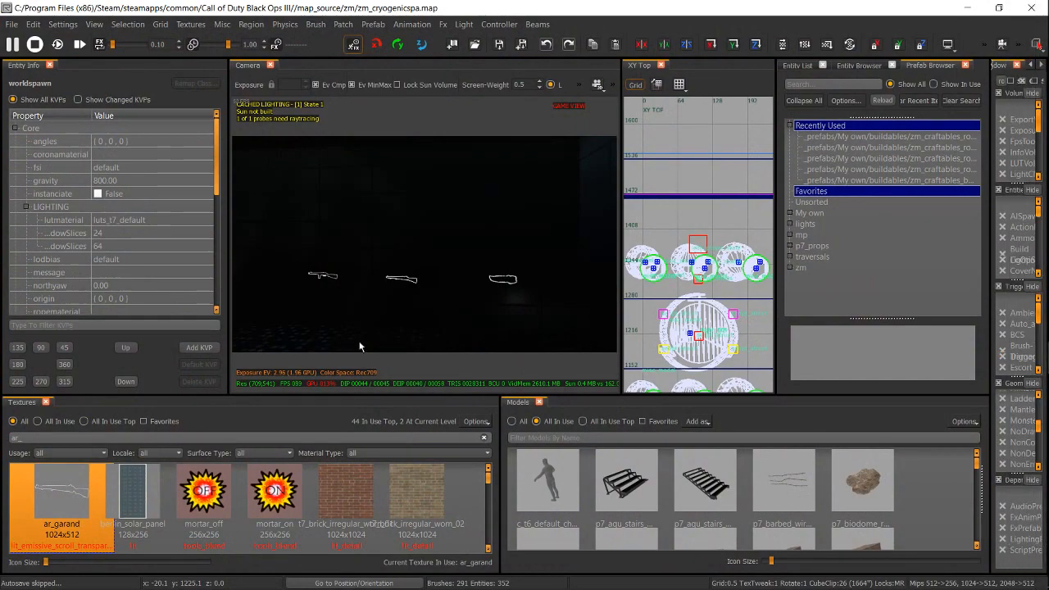
pyautogui.scroll(3, 424, 293)
pyautogui.moveTo(424, 293); pyautogui.dragTo(275, 317, button='right')
pyautogui.scroll(2, 352, 293)
pyautogui.moveTo(430, 293); pyautogui.dragTo(406, 292, button='right')
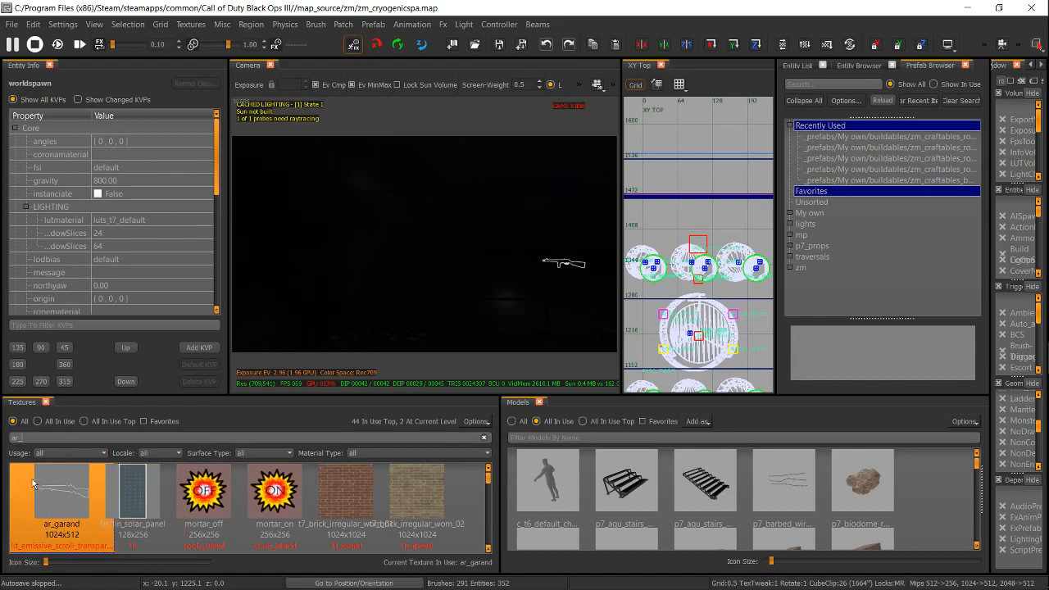
pyautogui.moveTo(453, 275)
pyautogui.mouseDown(button='right')
pyautogui.moveTo(480, 275)
pyautogui.moveTo(458, 274)
pyautogui.mouseUp(button='right')
# Step: Search the prefabs for "buy" and clear the search
pyautogui.click(820, 82)
pyautogui.write('b')
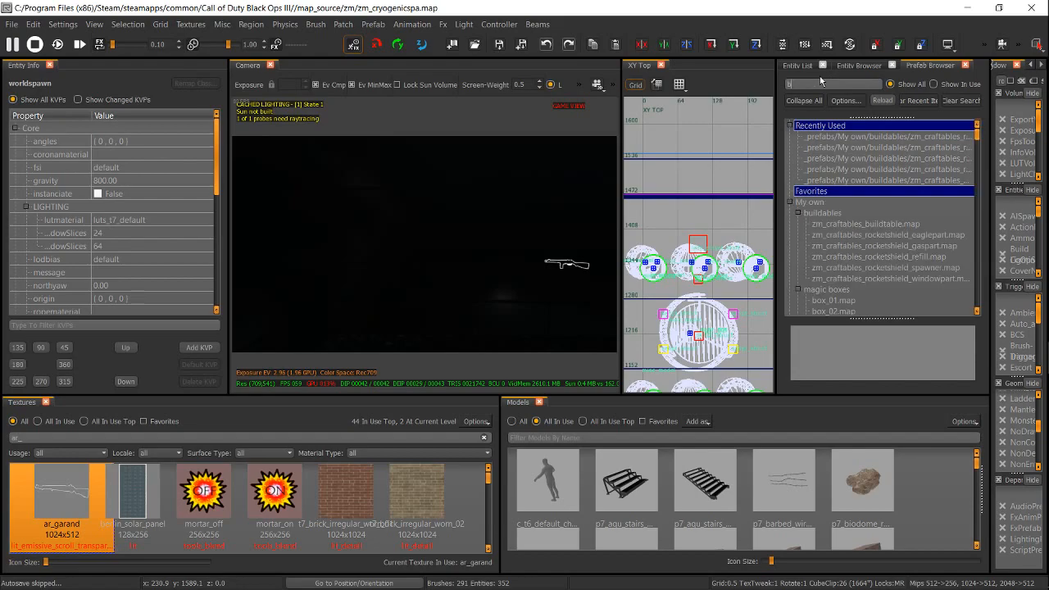
pyautogui.write('uy')
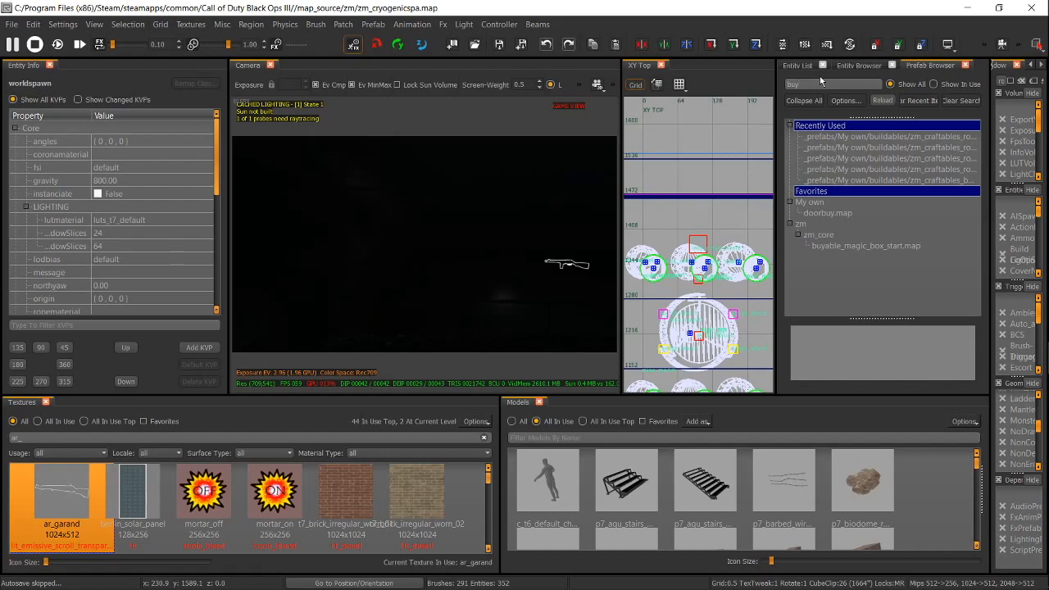
pyautogui.press('BackSpace')
pyautogui.press('BackSpace')
pyautogui.press('BackSpace')
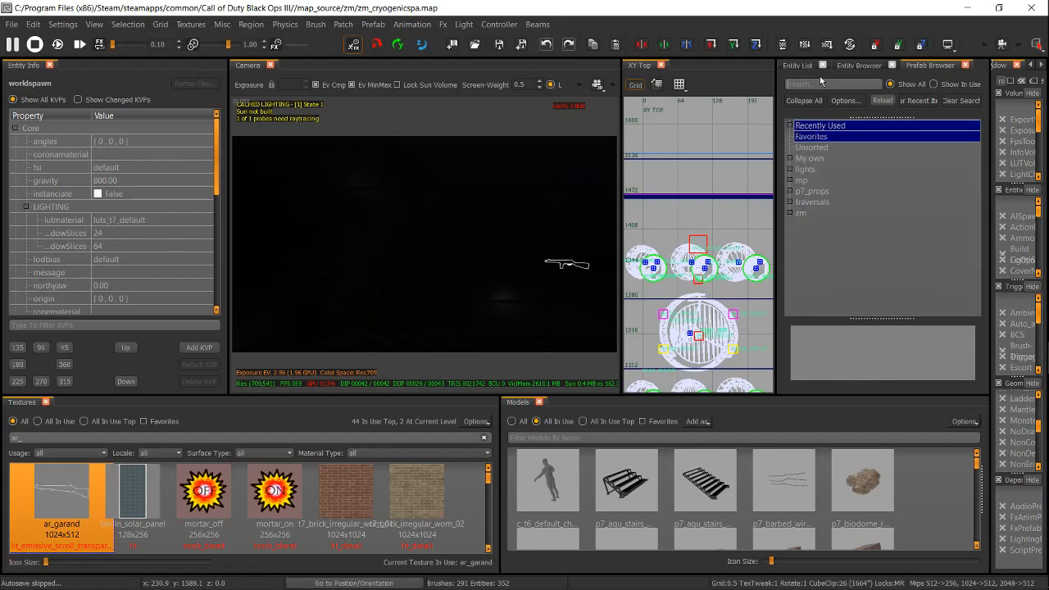
# Step: Place the spawnable_weapon_pistol_burst.map prefab from the zm/zm_core folder in the map near the chalk outlines
pyautogui.click(789, 213)
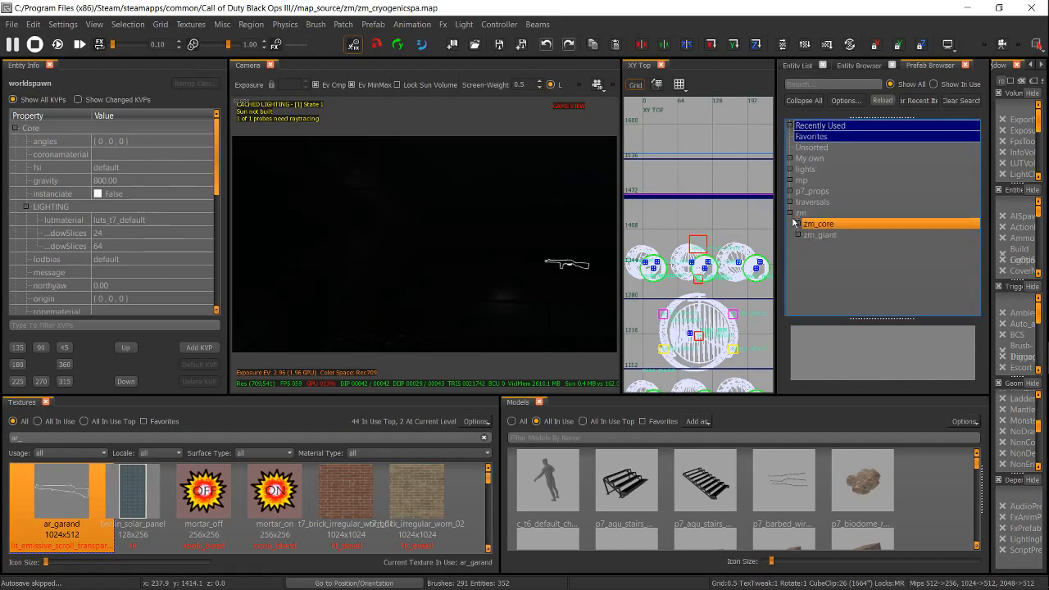
pyautogui.click(796, 225)
pyautogui.scroll(-5, 852, 241)
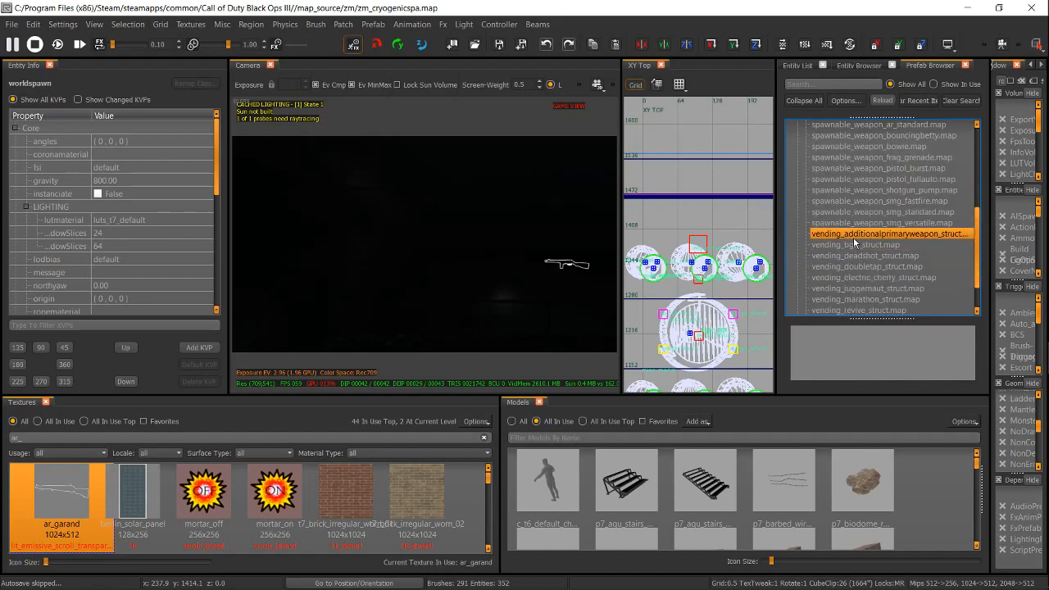
pyautogui.scroll(5, 860, 240)
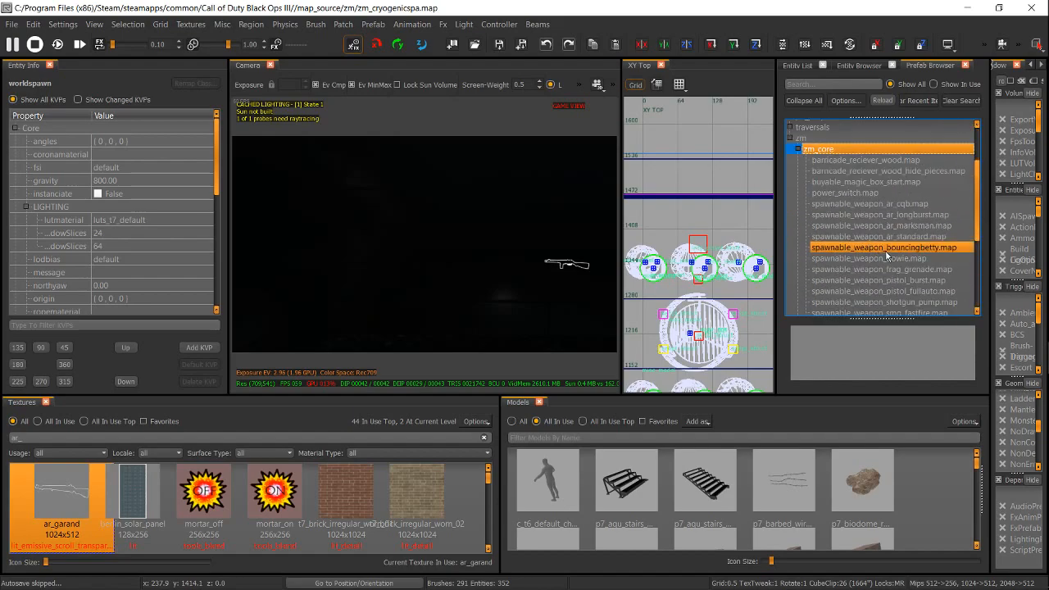
pyautogui.scroll(-2, 881, 249)
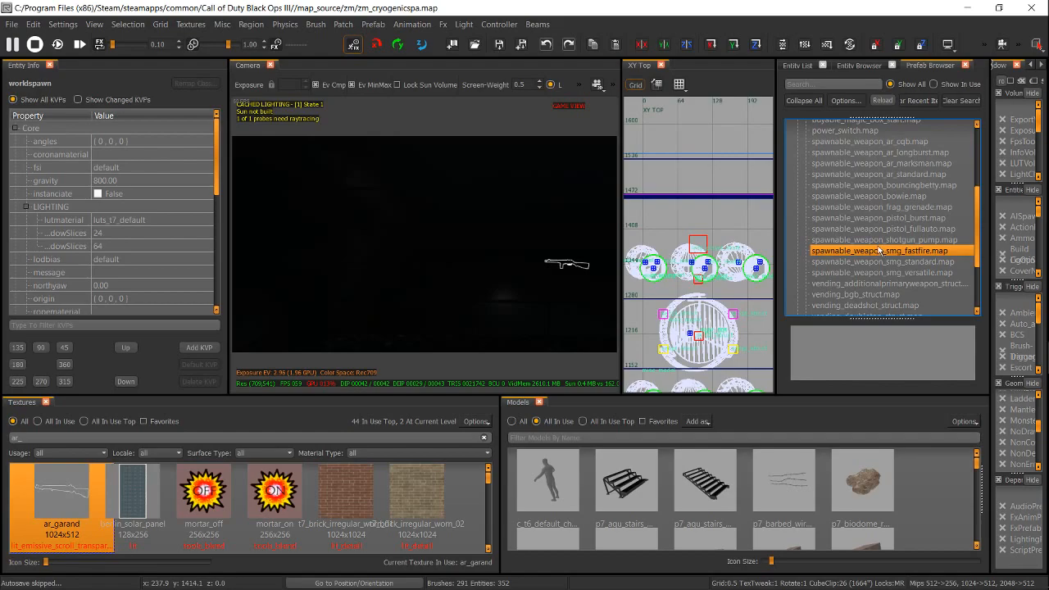
pyautogui.click(876, 219)
pyautogui.moveTo(876, 221); pyautogui.dragTo(410, 285)
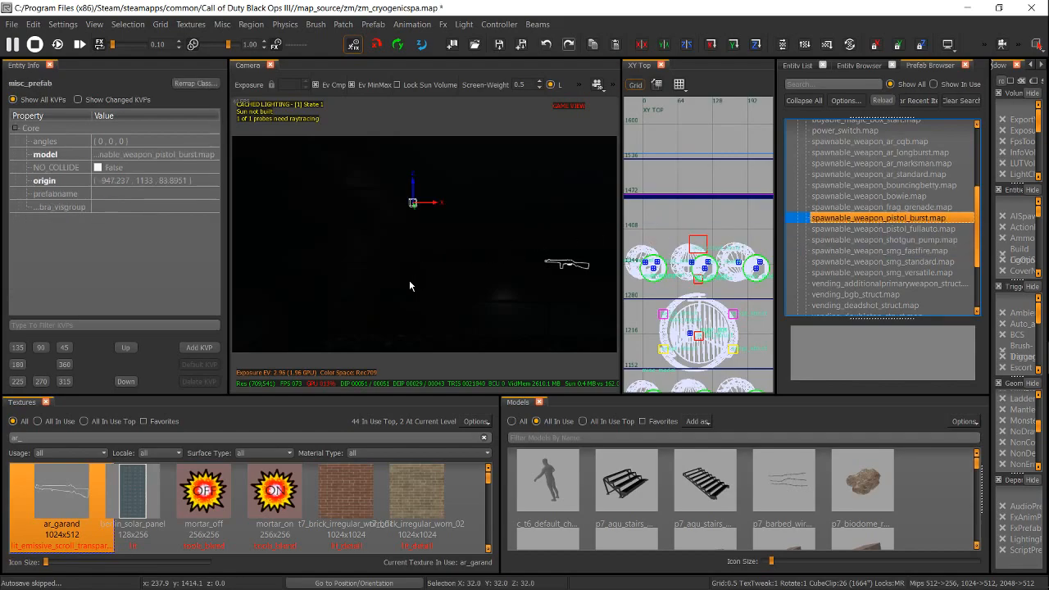
# Step: Rotate the pistol prefab 180° about Z and move it against the wall, to an origin of about (-945, 1130, 10)
pyautogui.moveTo(413, 185); pyautogui.dragTo(413, 271)
pyautogui.click(755, 44)
pyautogui.moveTo(412, 290); pyautogui.dragTo(402, 299)
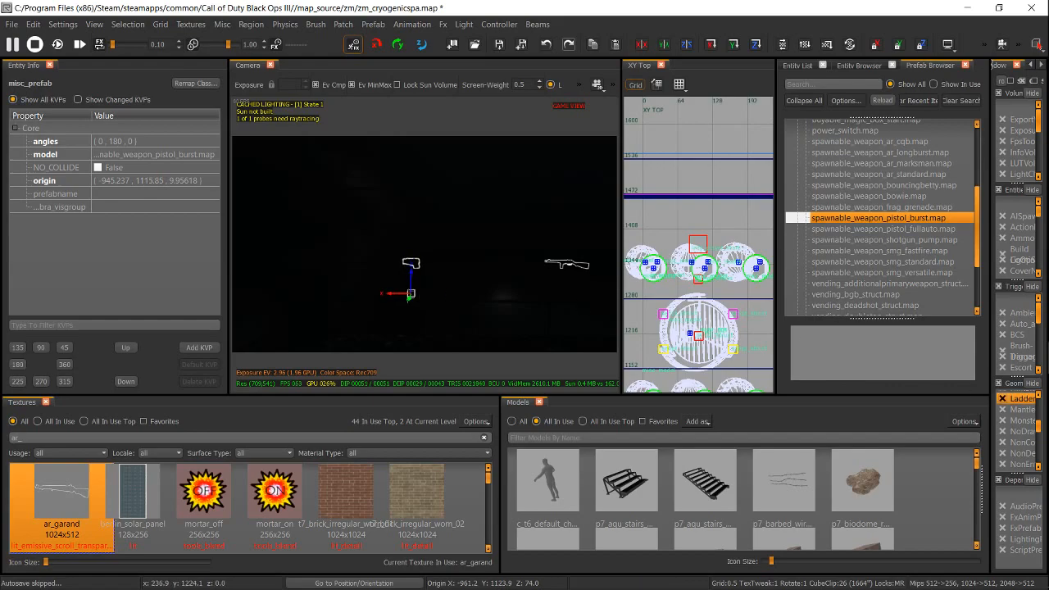
pyautogui.moveTo(1046, 180)
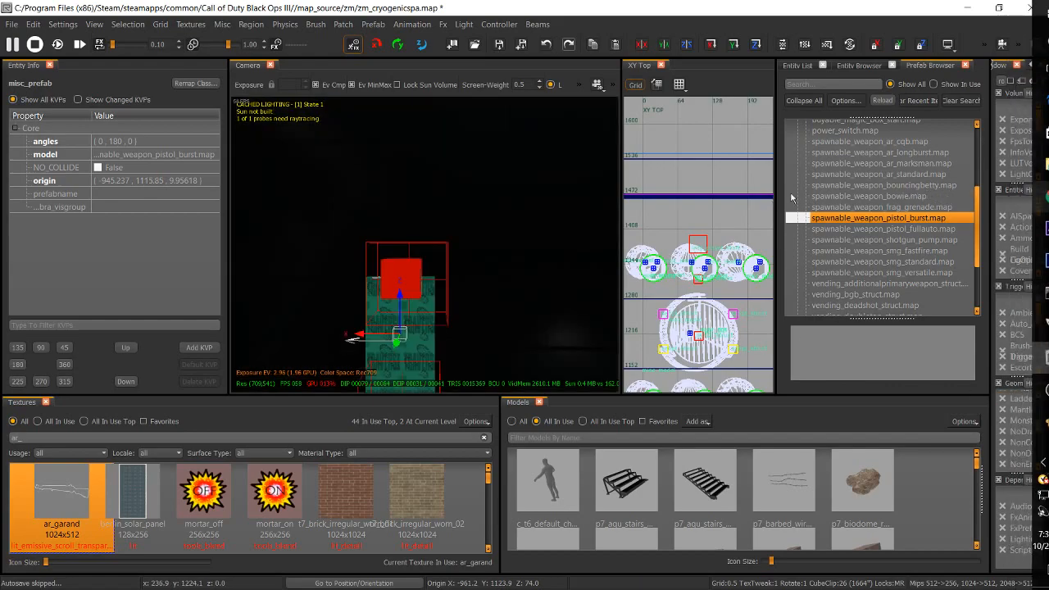
pyautogui.moveTo(397, 350)
pyautogui.mouseDown()
pyautogui.moveTo(399, 329)
pyautogui.moveTo(392, 338)
pyautogui.mouseUp()
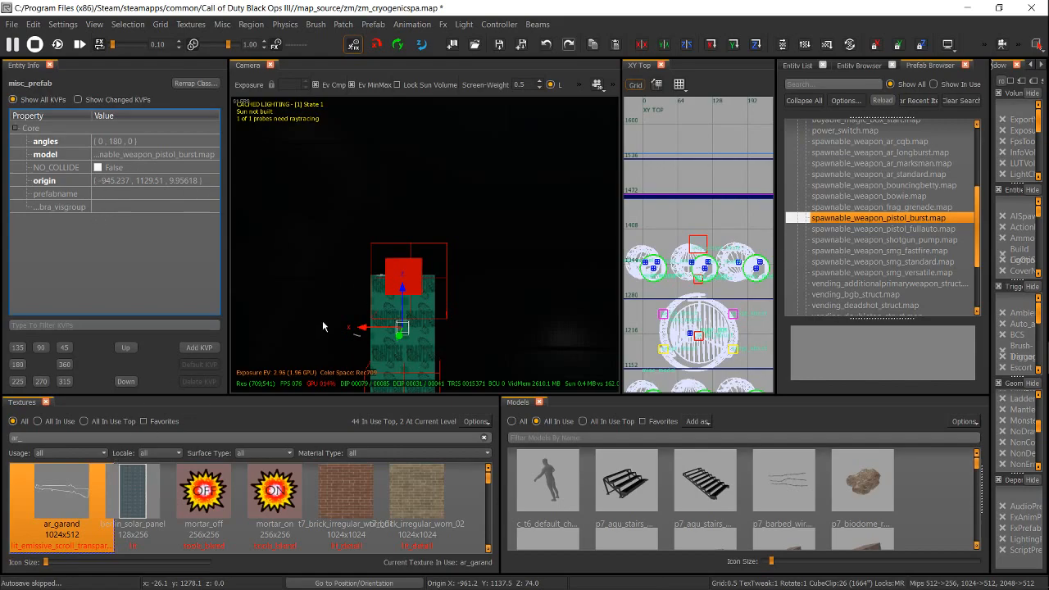
# Step: Enter the placed spawnable_weapon_pistol_burst prefab for editing
pyautogui.rightClick(407, 279)
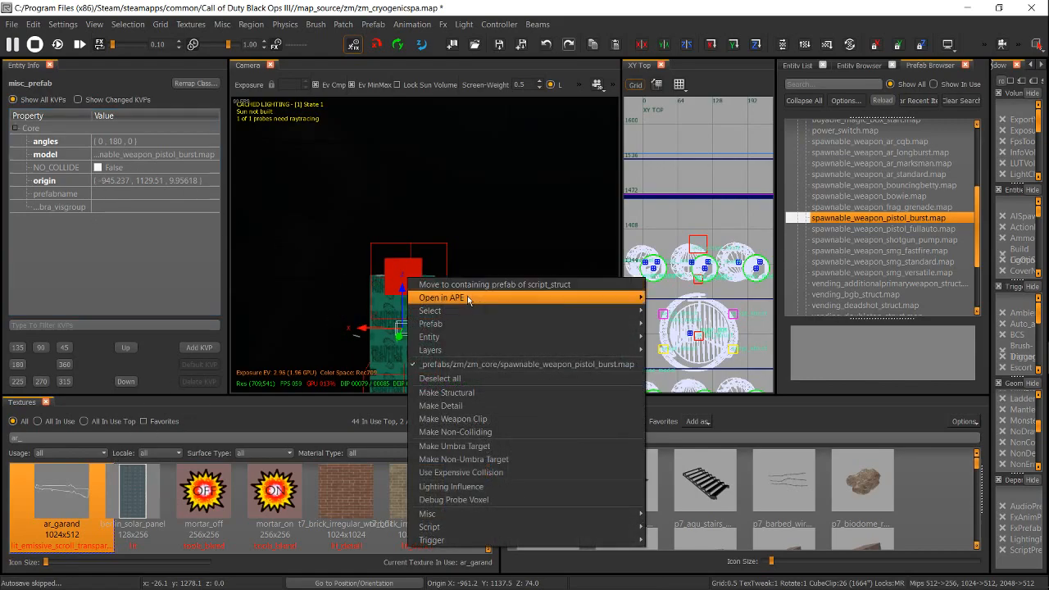
pyautogui.moveTo(472, 311)
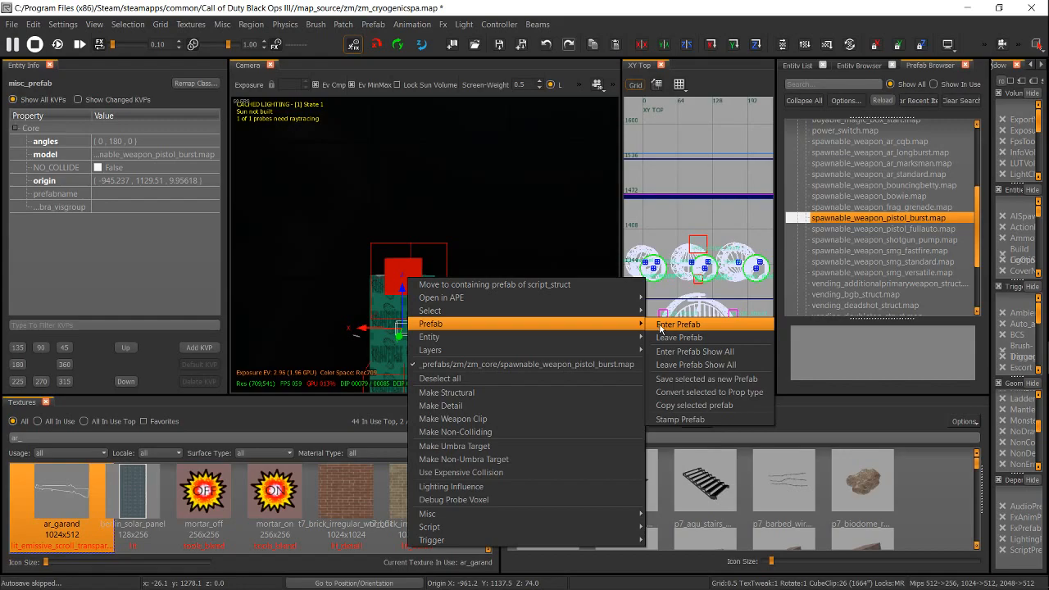
pyautogui.click(677, 325)
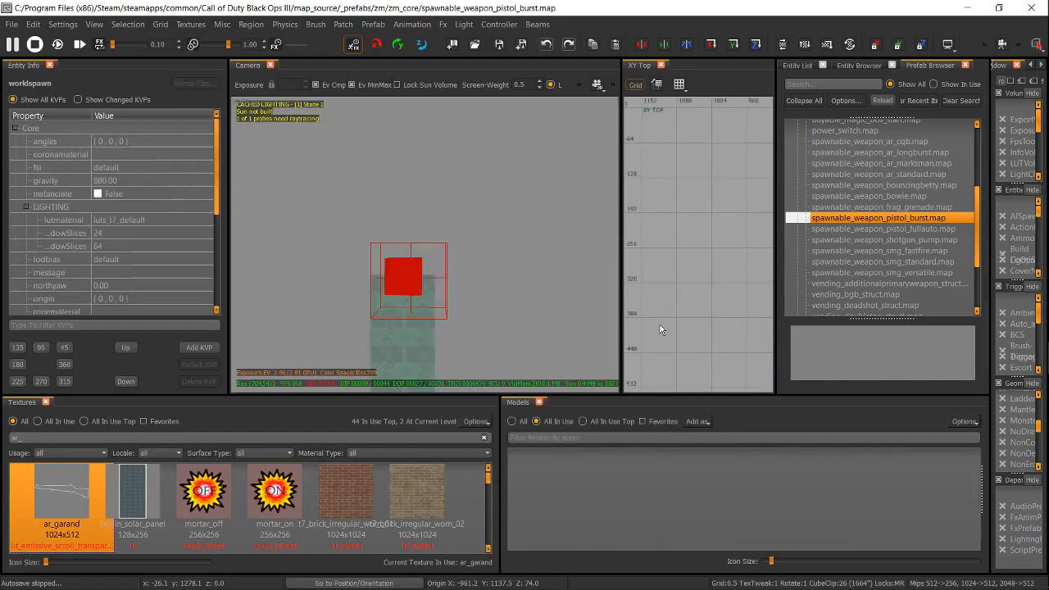
# Step: Set the weapon upgrade value of the prefab's red script_struct to ar_garand
pyautogui.click(400, 277)
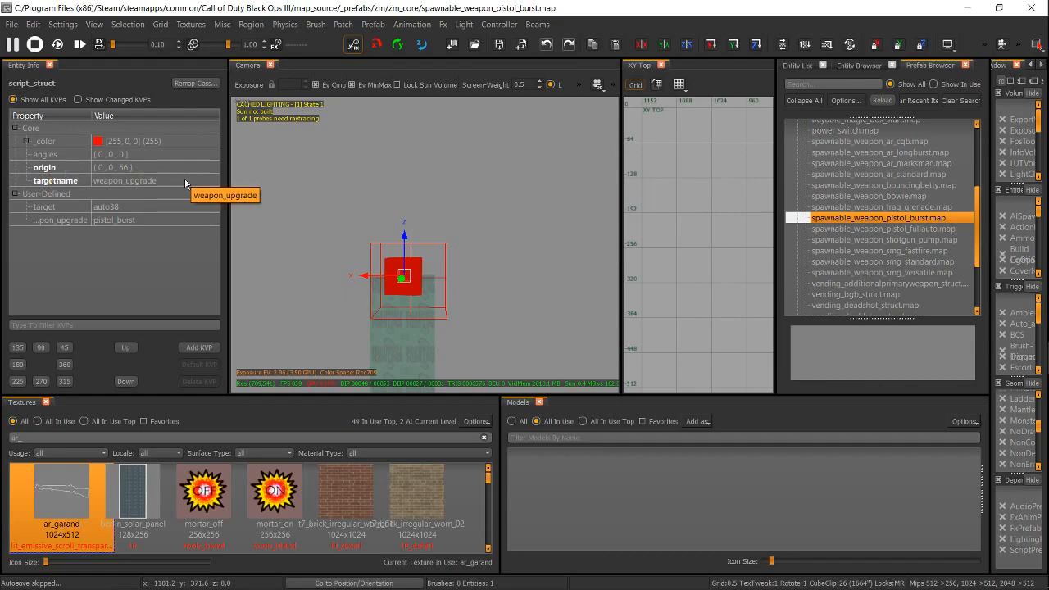
pyautogui.doubleClick(164, 221)
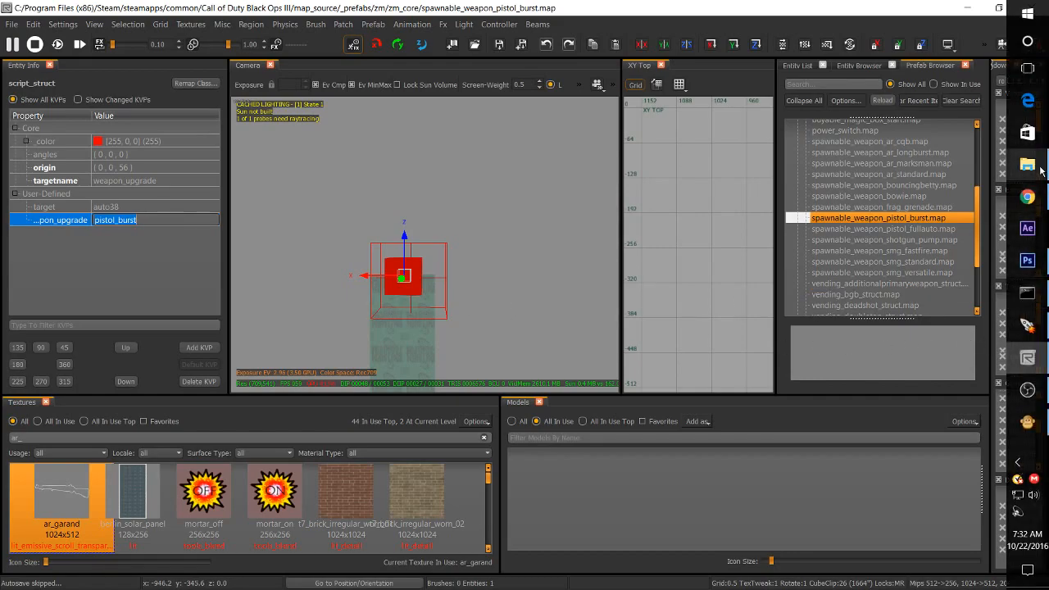
pyautogui.click(1028, 164)
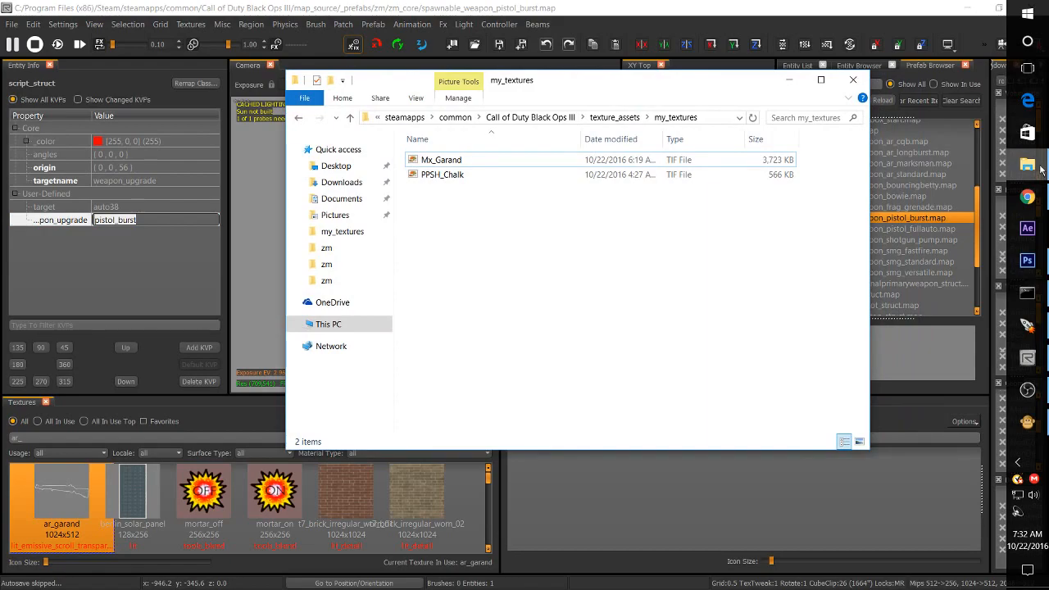
pyautogui.click(1034, 166)
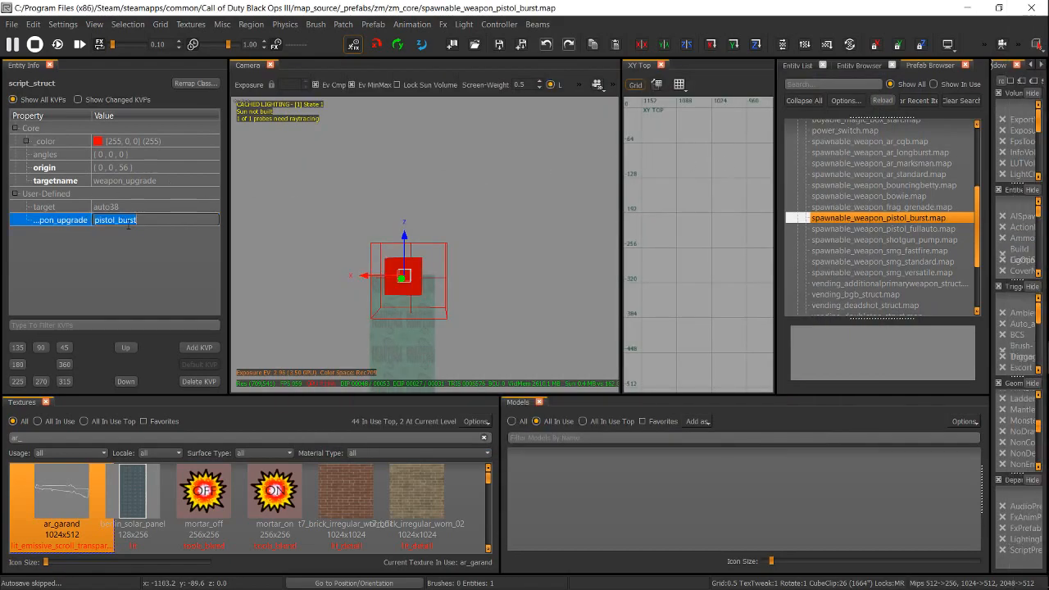
pyautogui.write('ar_garand')
pyautogui.press('Return')
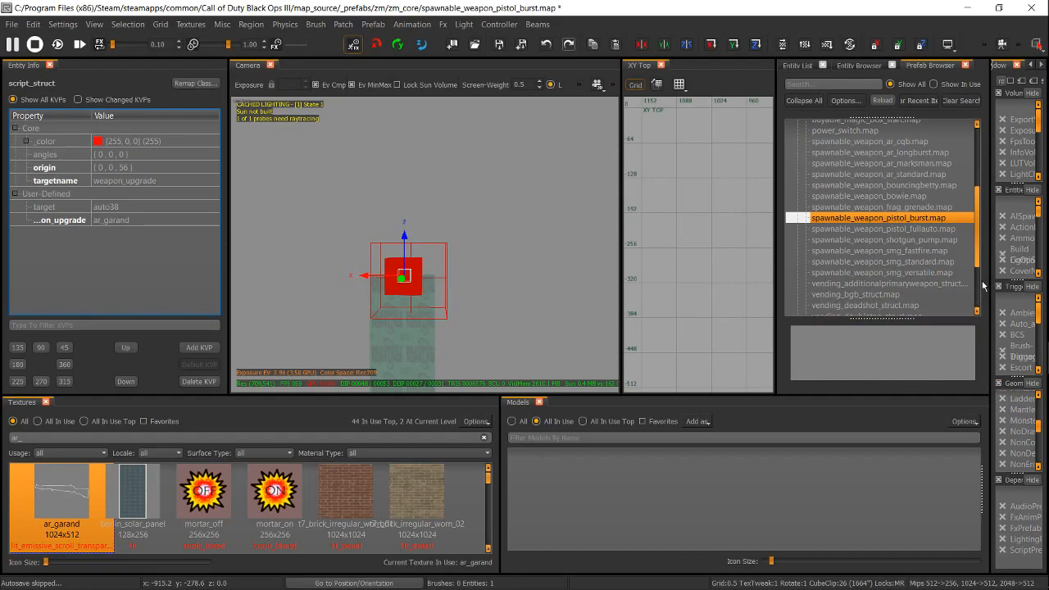
# Step: Filter out the NonUmbra geometry to get the red struct boxes out of the way of the pistol chalk outline
pyautogui.scroll(-3, 1008, 408)
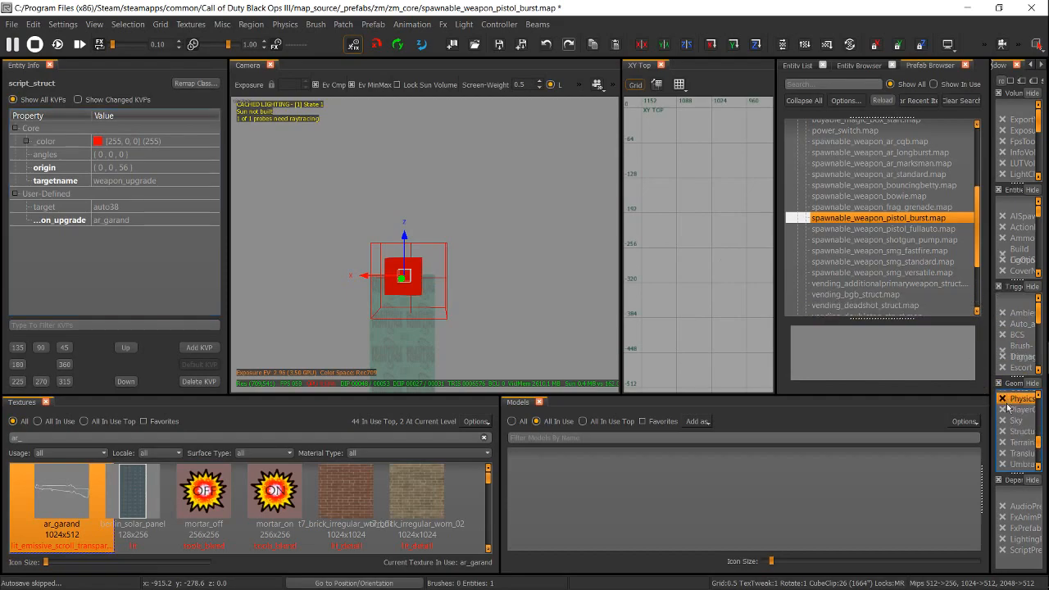
pyautogui.scroll(-3, 1000, 448)
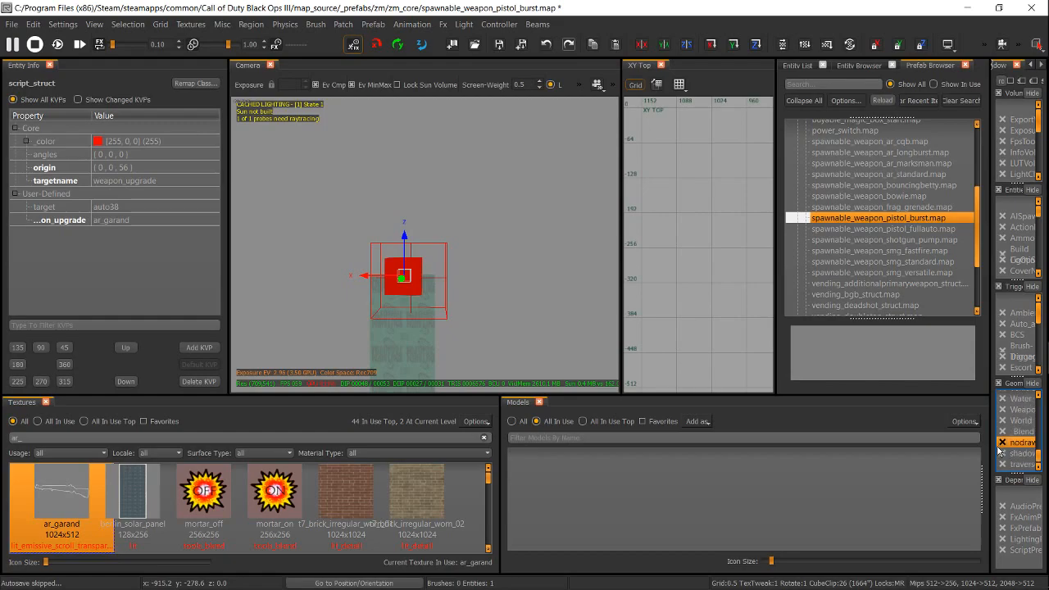
pyautogui.click(1002, 432)
pyautogui.scroll(3, 1002, 435)
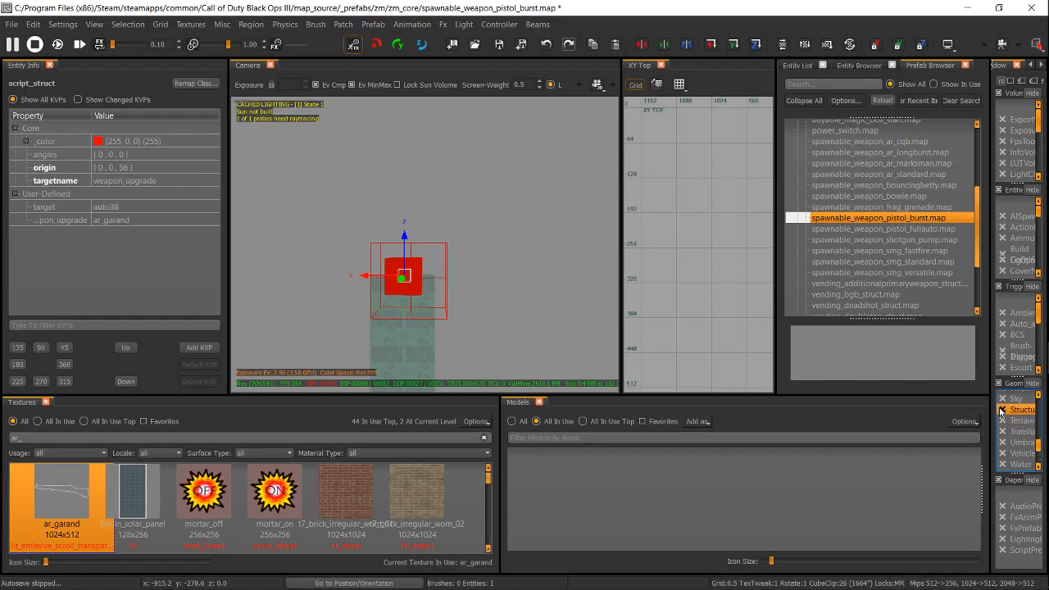
pyautogui.scroll(1, 1002, 406)
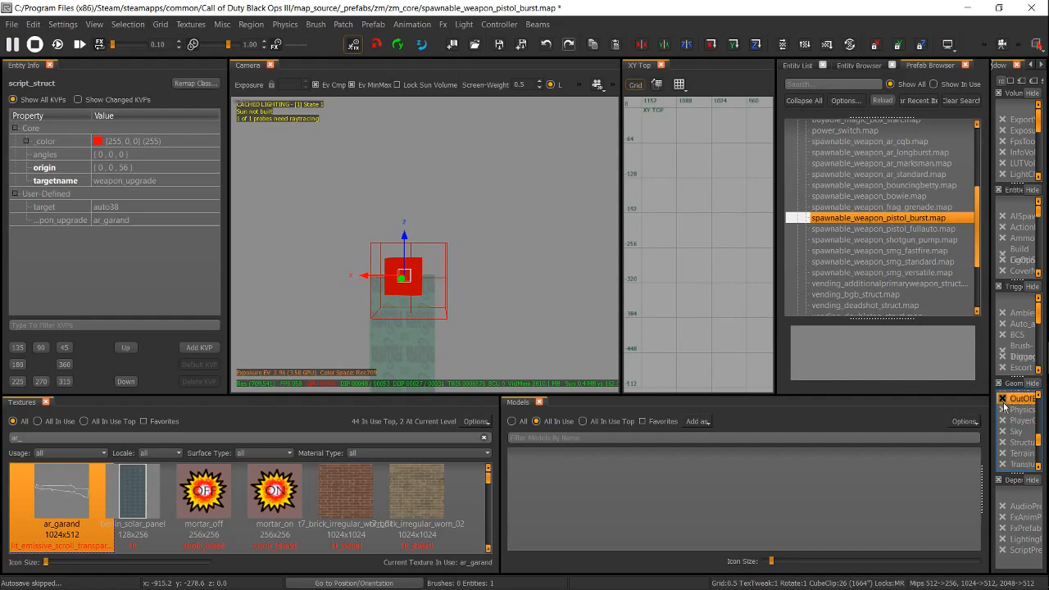
pyautogui.press('Escape')
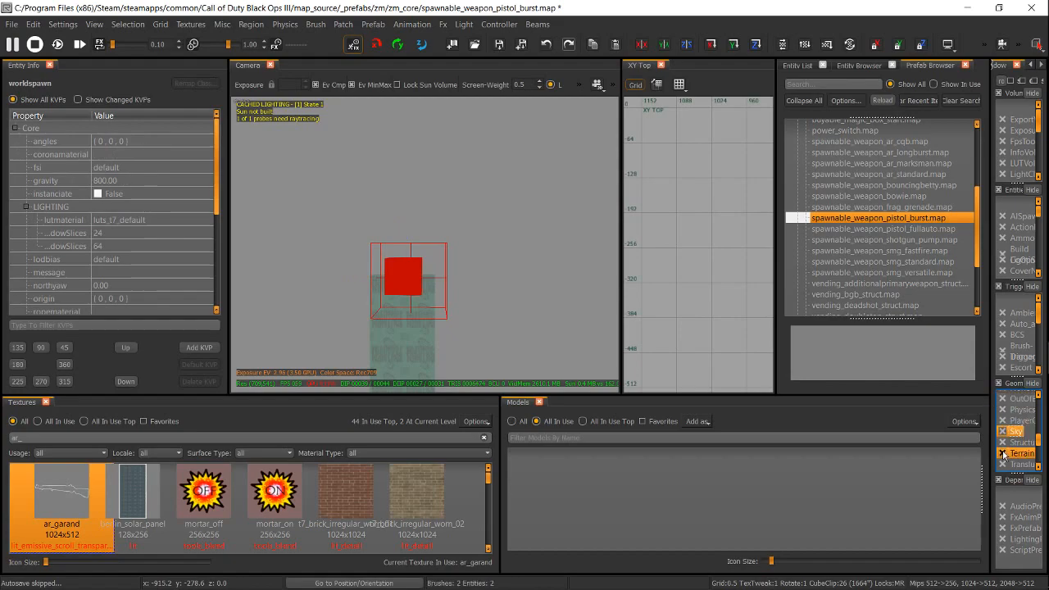
pyautogui.scroll(2, 1000, 442)
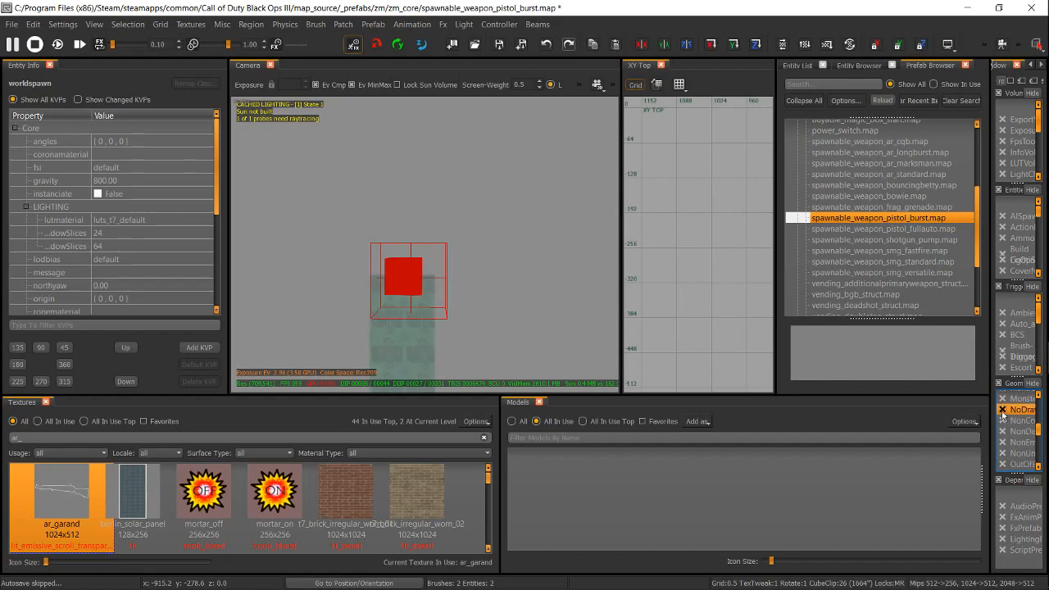
pyautogui.click(1005, 431)
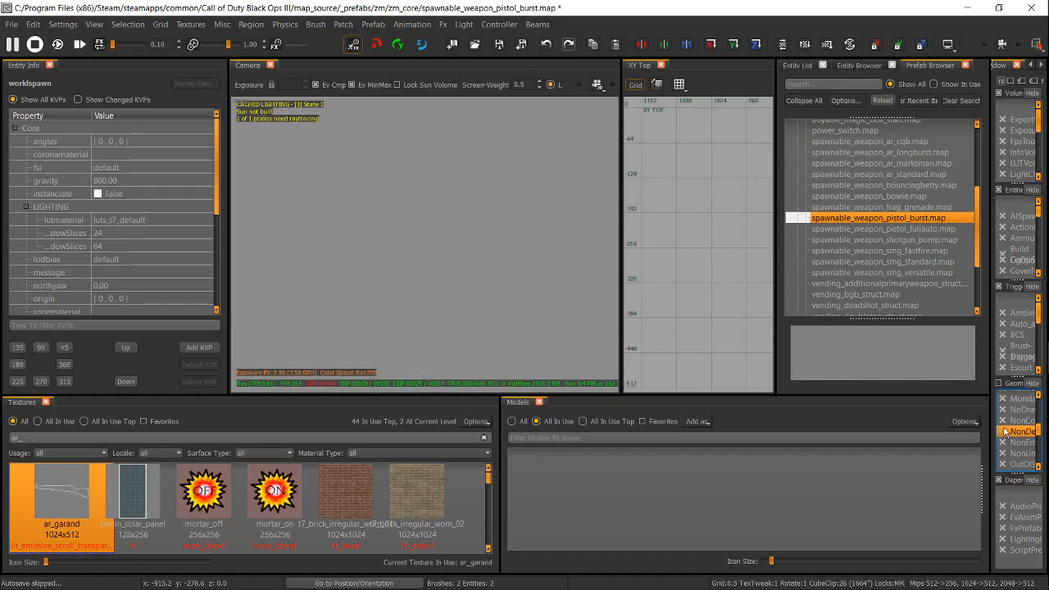
pyautogui.click(1005, 431)
pyautogui.click(1005, 443)
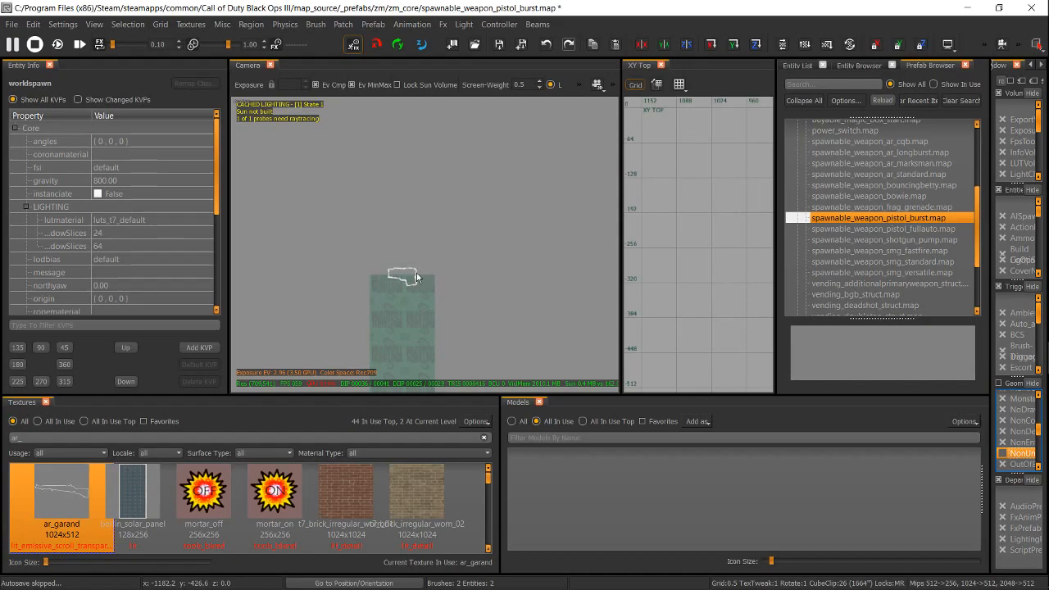
pyautogui.moveTo(991, 94)
pyautogui.mouseDown()
pyautogui.moveTo(913, 95)
pyautogui.moveTo(980, 98)
pyautogui.mouseUp()
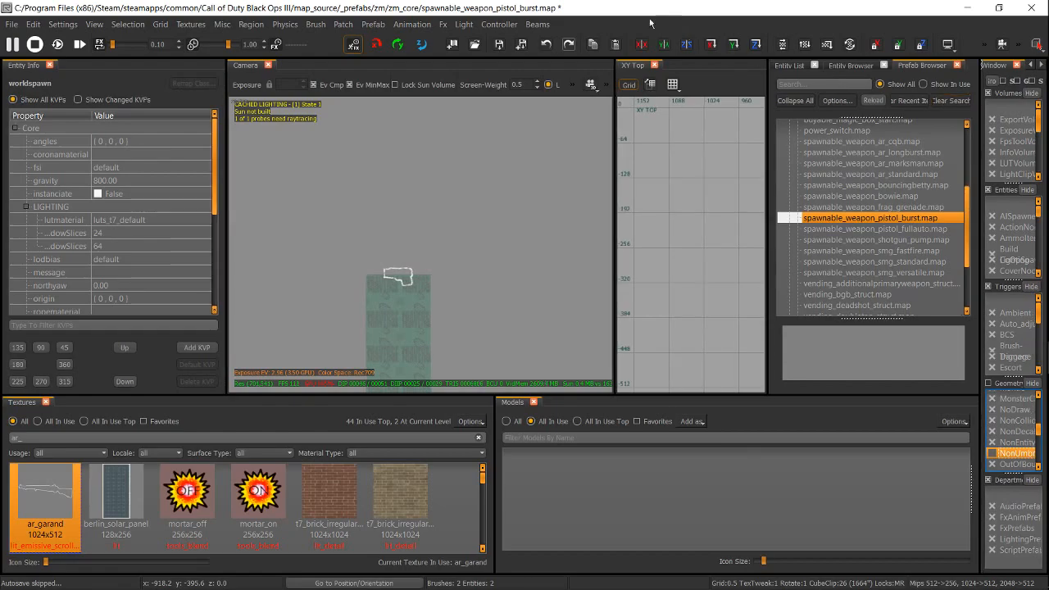
pyautogui.rightClick(602, 23)
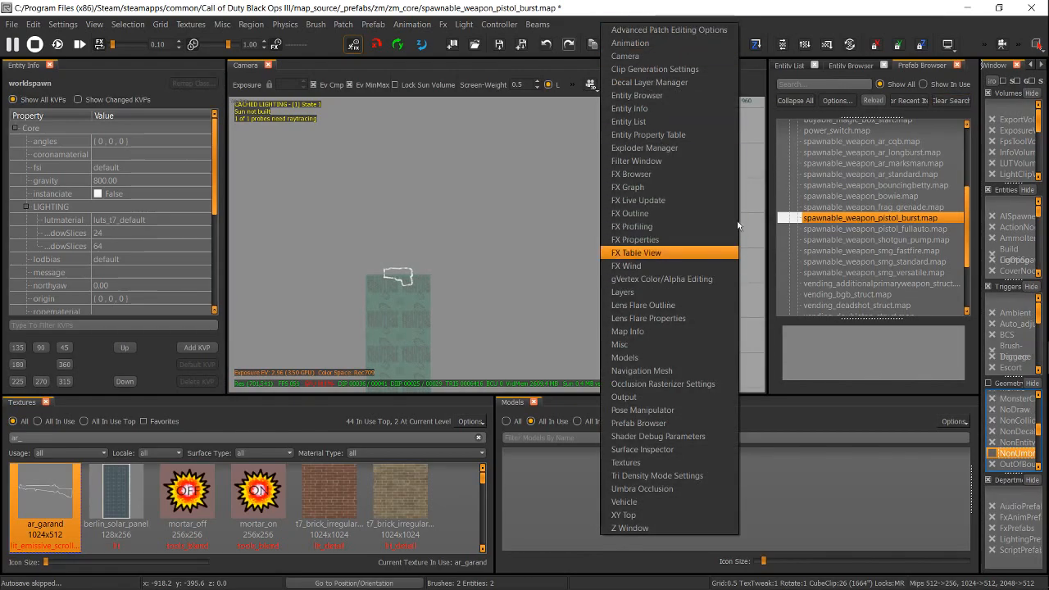
pyautogui.click(815, 11)
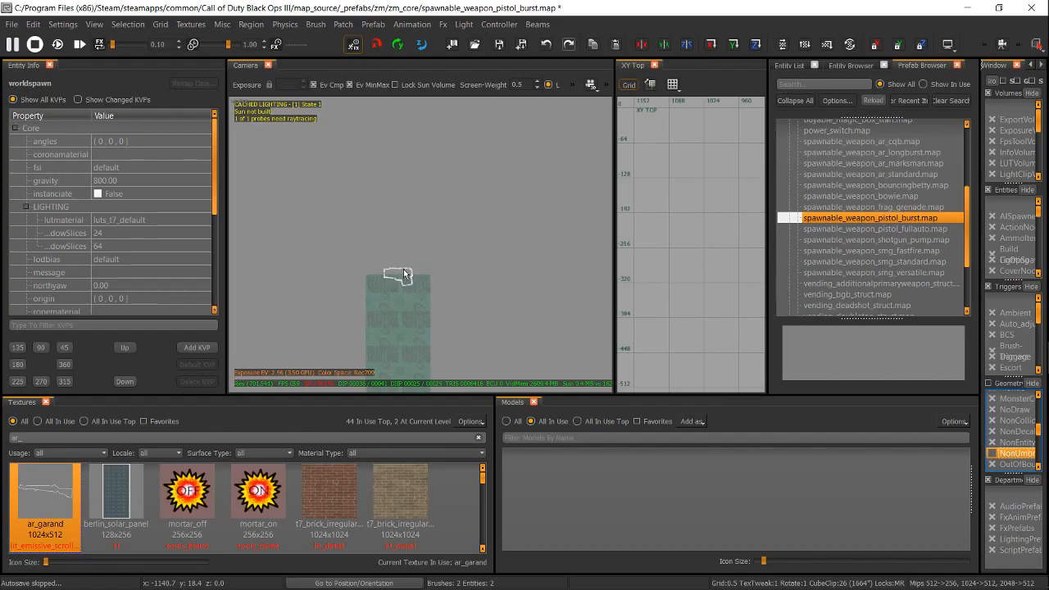
# Step: Apply the ar_garand texture to the pistol chalk decal and fit the texture to it
pyautogui.click(404, 271)
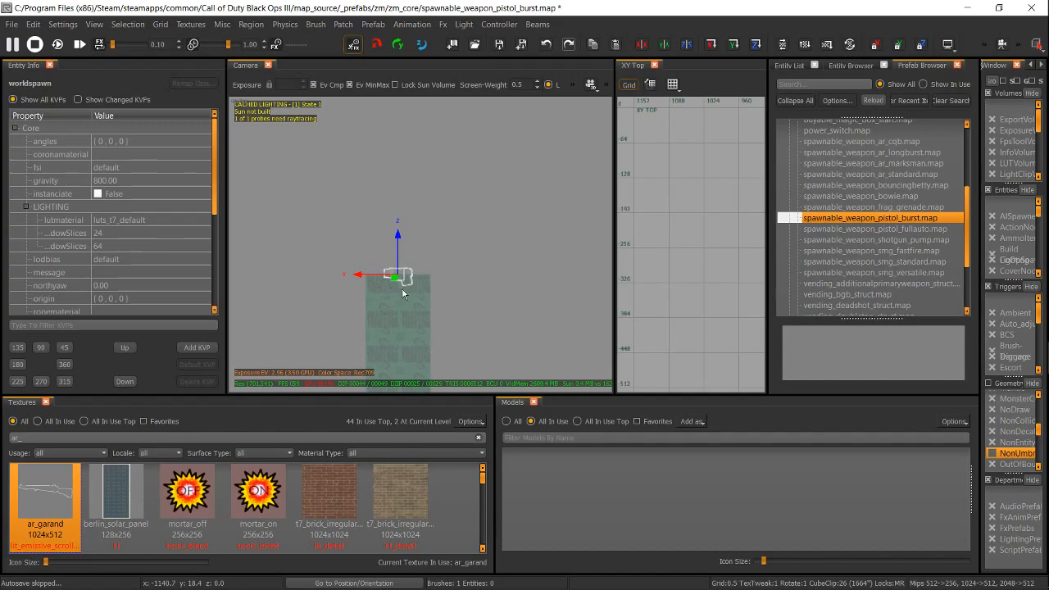
pyautogui.click(34, 496)
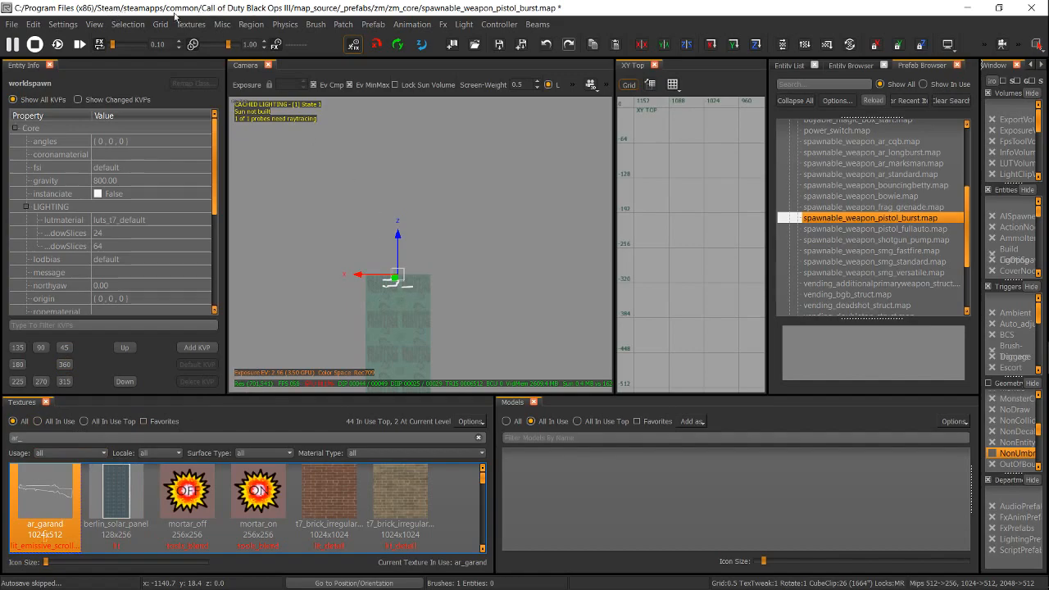
pyautogui.click(203, 25)
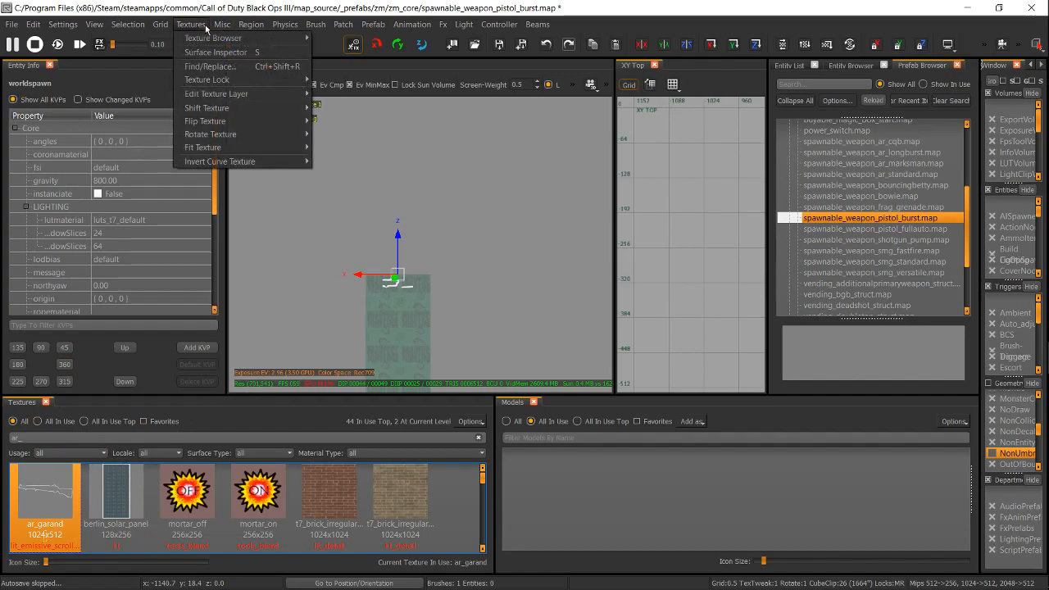
pyautogui.moveTo(244, 137)
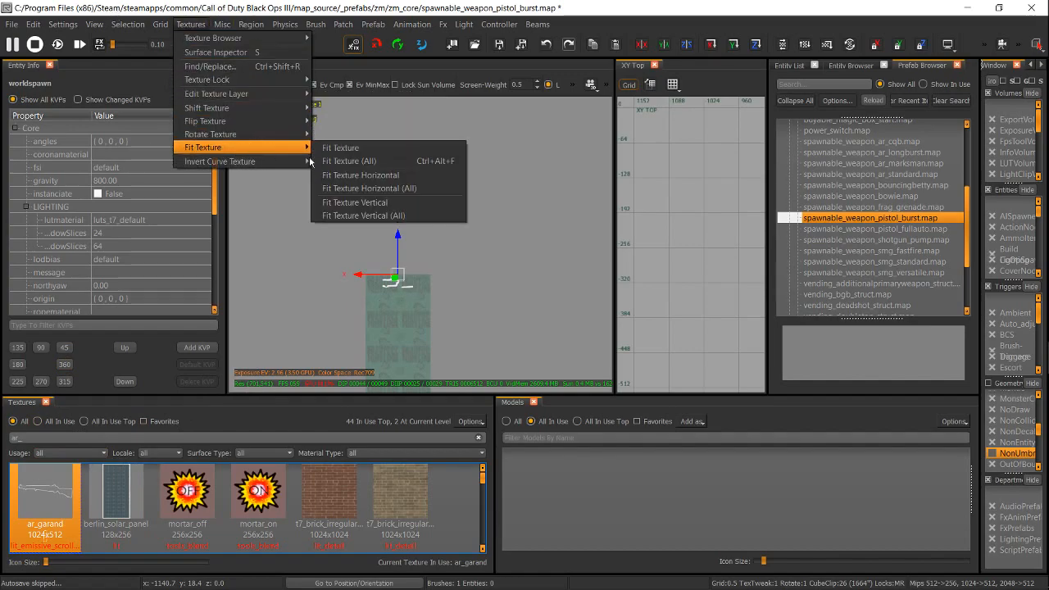
pyautogui.click(350, 148)
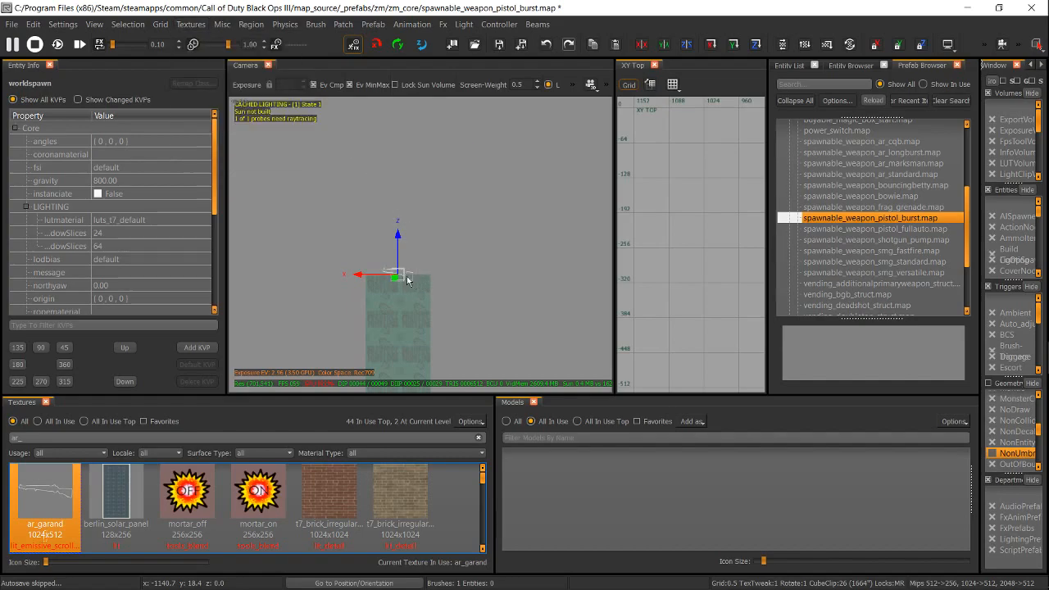
pyautogui.scroll(3, 402, 274)
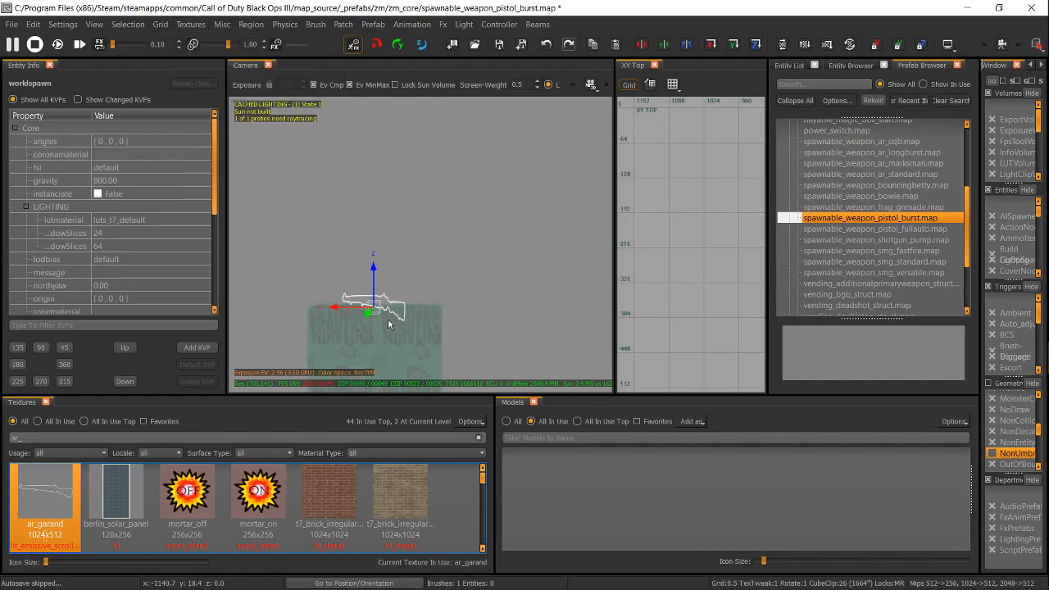
pyautogui.scroll(1, 389, 321)
pyautogui.scroll(-2, 386, 321)
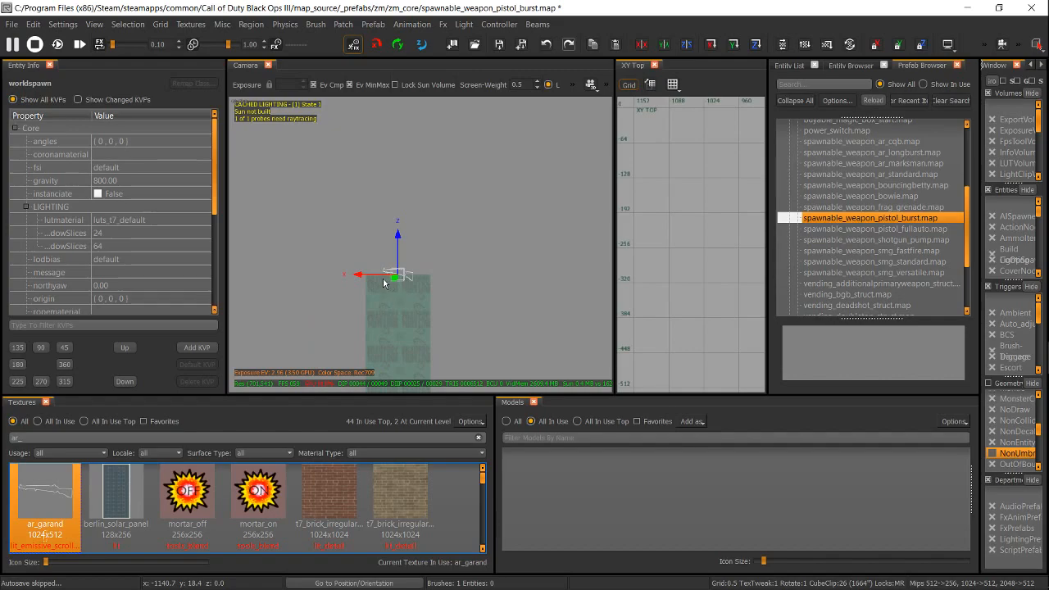
pyautogui.scroll(1, 385, 283)
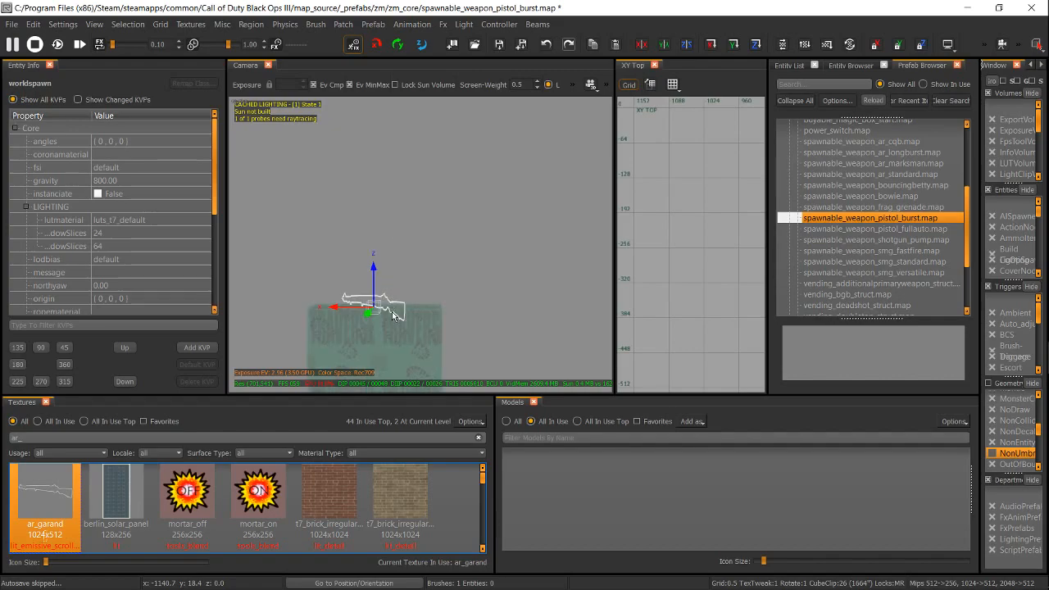
# Step: Open the Surface Inspector, adjust the rotation of the ar_garand chalk decal and refit its texture
pyautogui.click(191, 24)
pyautogui.moveTo(244, 135)
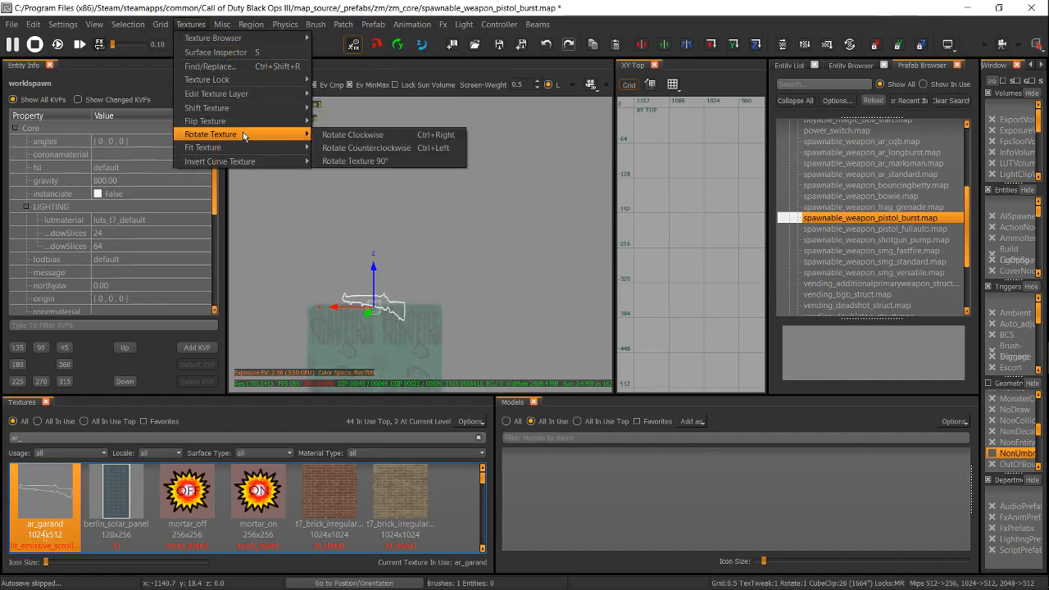
pyautogui.click(223, 4)
pyautogui.press('s')
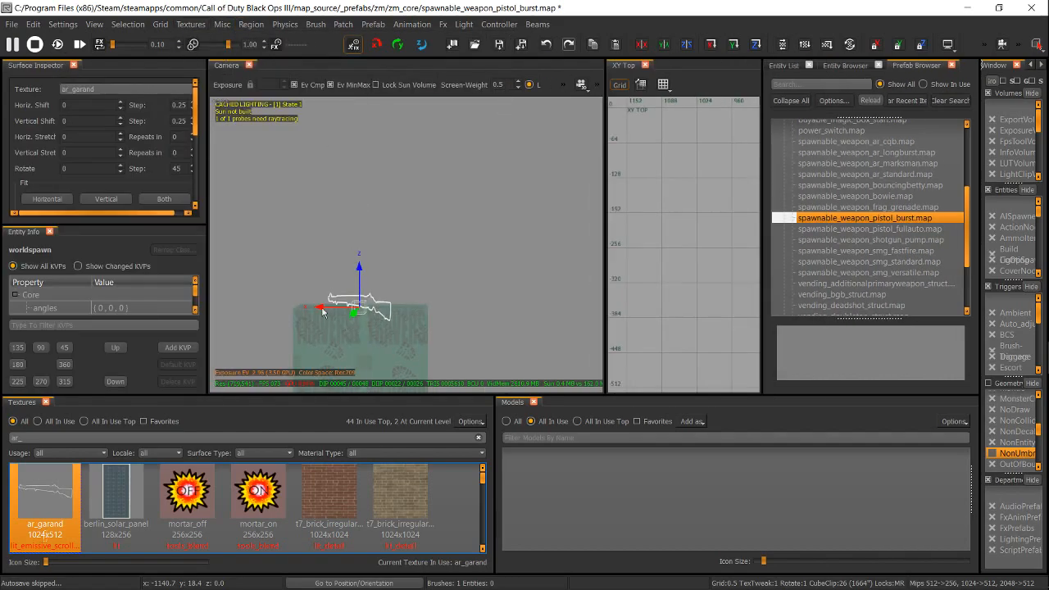
pyautogui.scroll(-2, 102, 164)
pyautogui.click(171, 168)
pyautogui.click(734, 46)
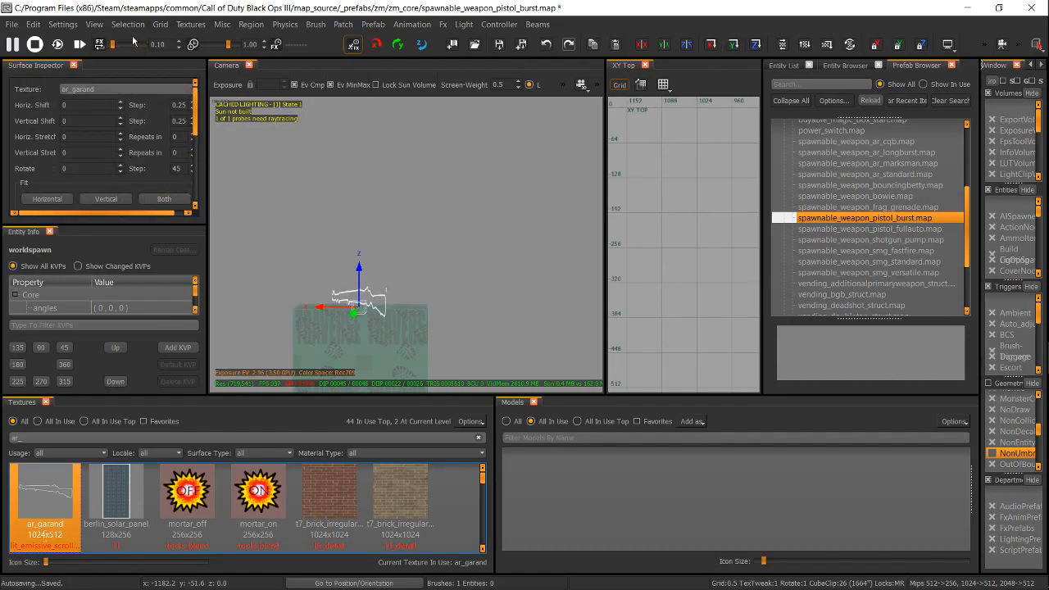
pyautogui.click(191, 24)
pyautogui.moveTo(247, 93)
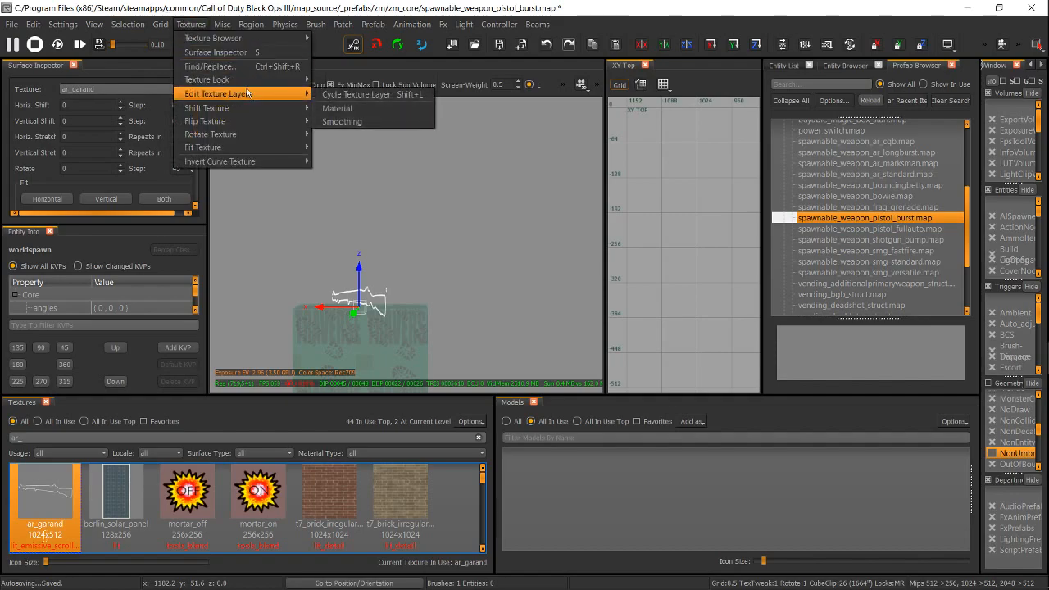
pyautogui.moveTo(264, 134)
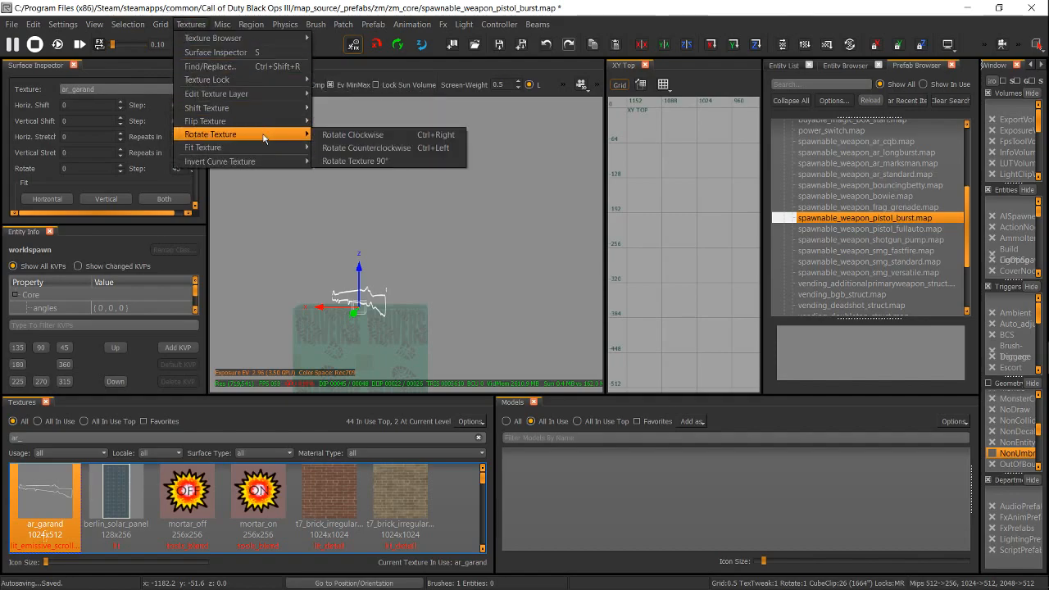
pyautogui.click(331, 147)
pyautogui.press('Escape')
# Step: Turn the NonUmbra geometry filter back on to show the red struct boxes again
pyautogui.scroll(-5, 395, 308)
pyautogui.scroll(4, 398, 293)
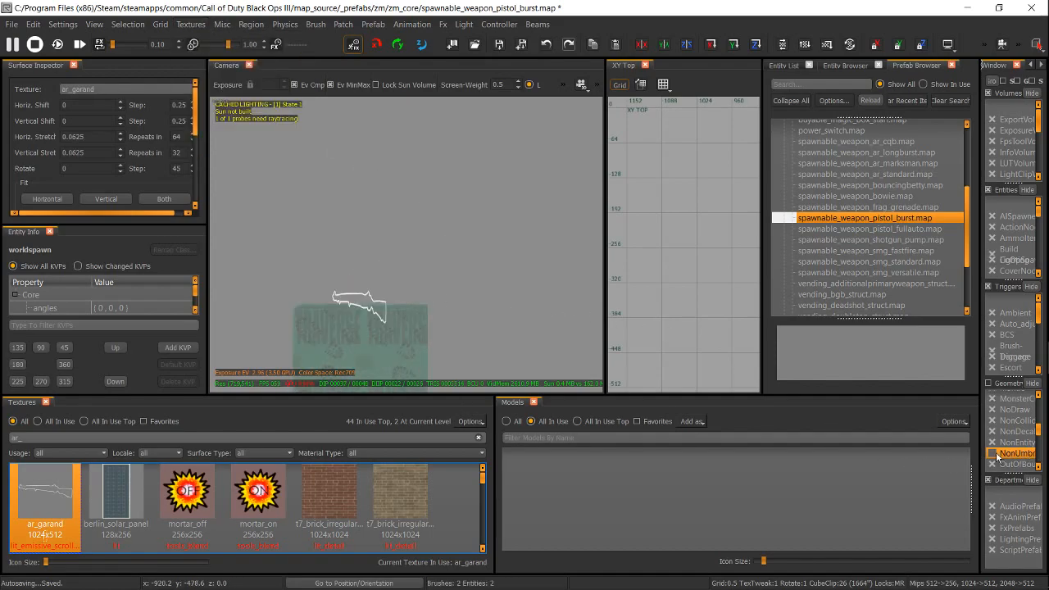
pyautogui.click(1004, 453)
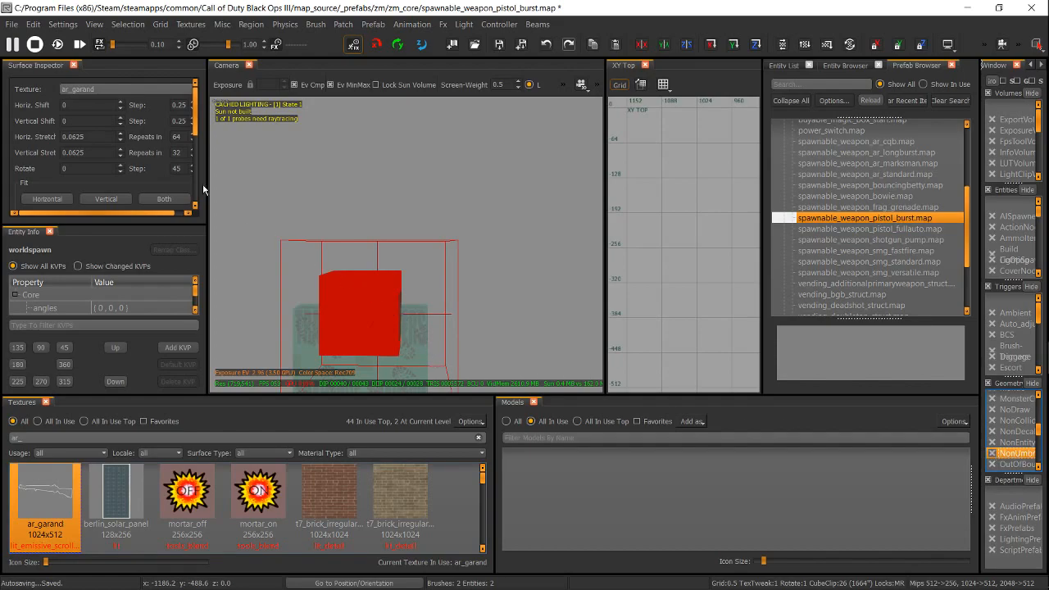
# Step: Try to save the edited prefab under the new name ar_garand in the _prefabs/zm/zm_core folder
pyautogui.click(12, 24)
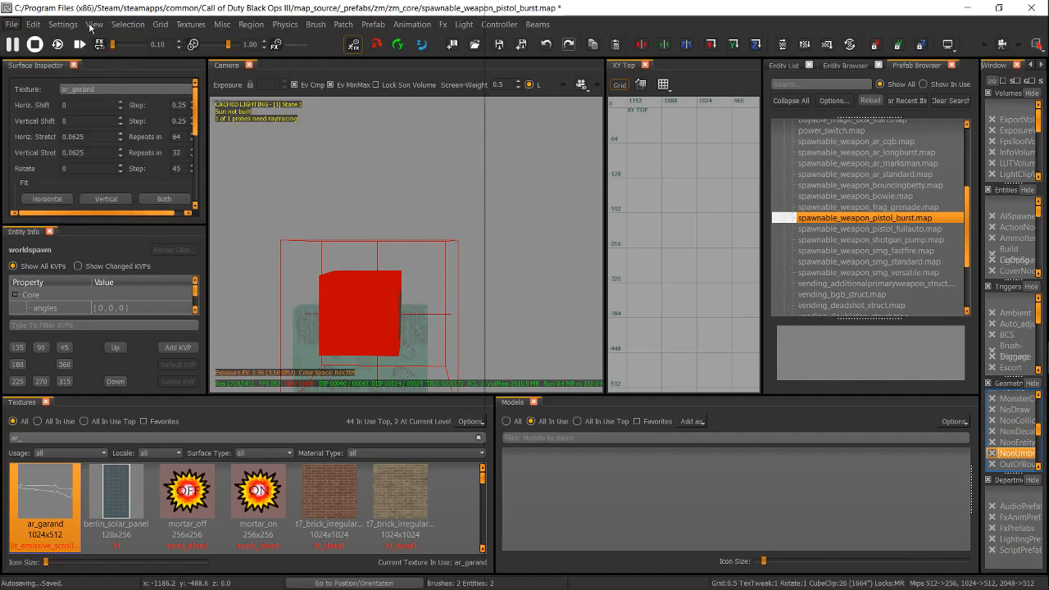
pyautogui.click(56, 84)
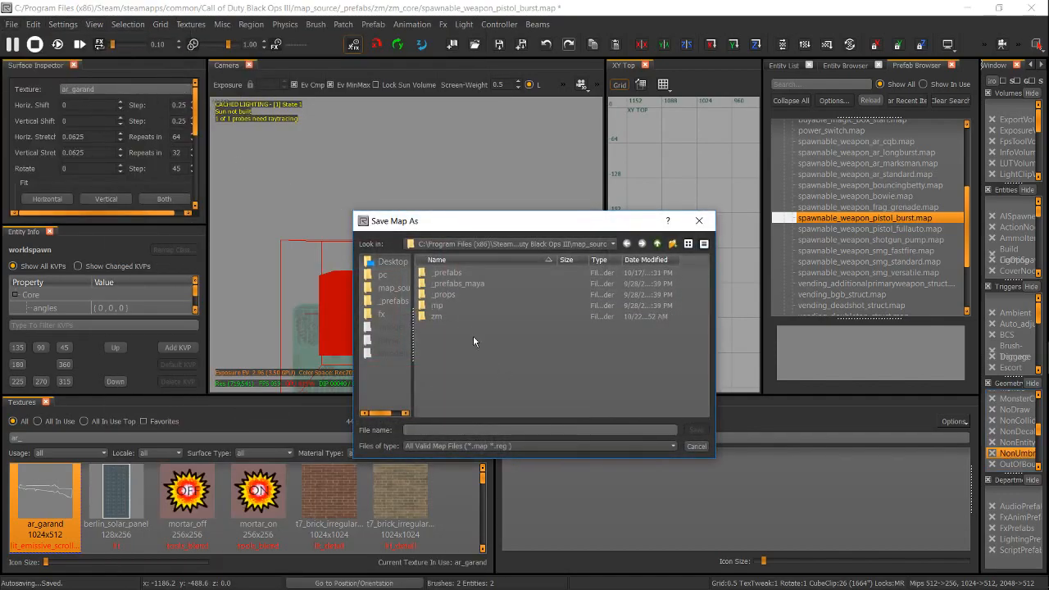
pyautogui.doubleClick(447, 273)
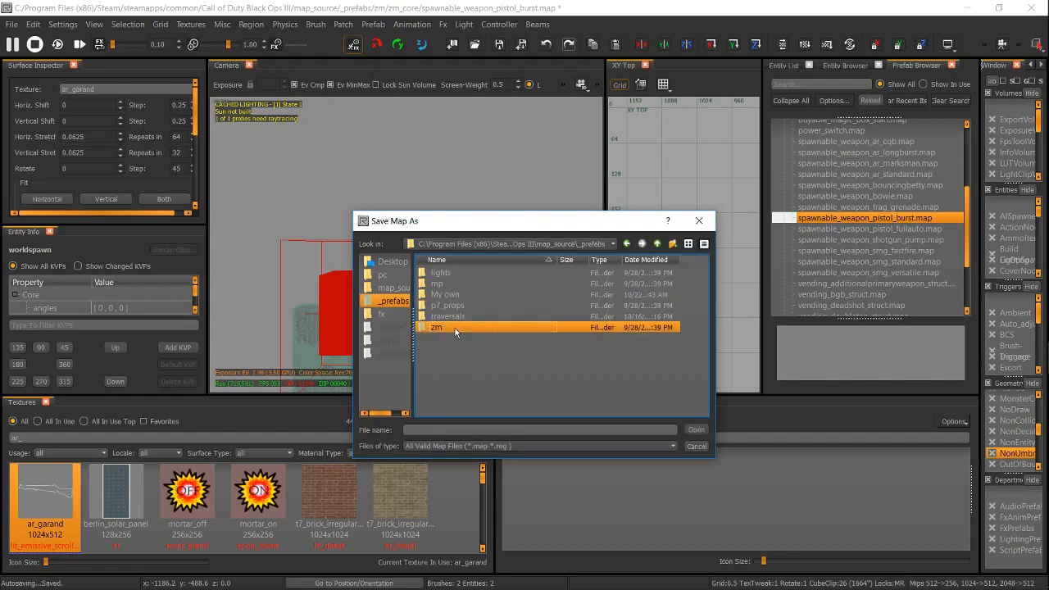
pyautogui.doubleClick(455, 328)
pyautogui.doubleClick(466, 275)
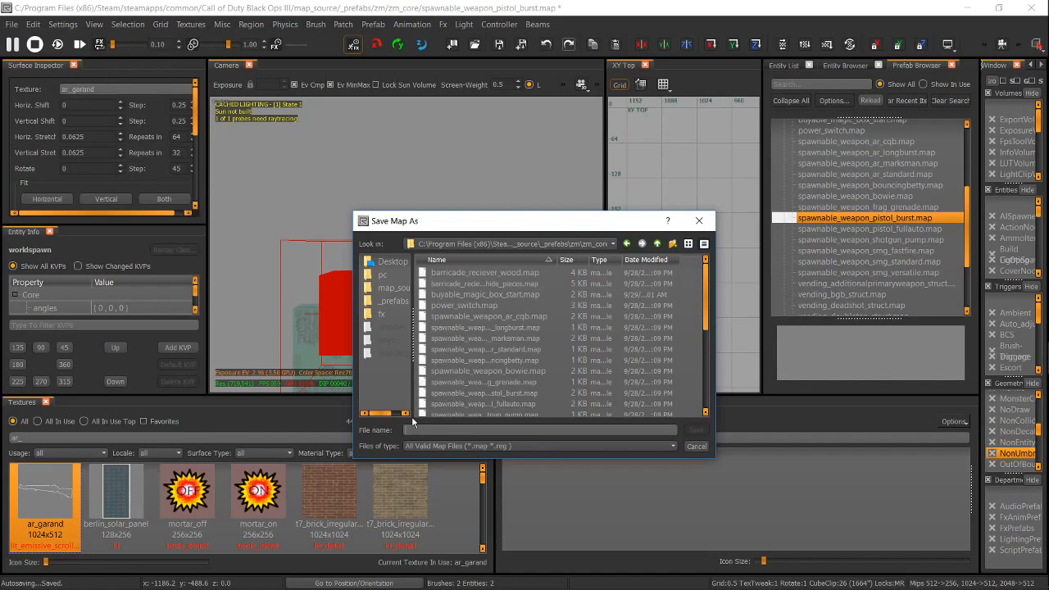
pyautogui.write('ar_garand')
pyautogui.click(696, 446)
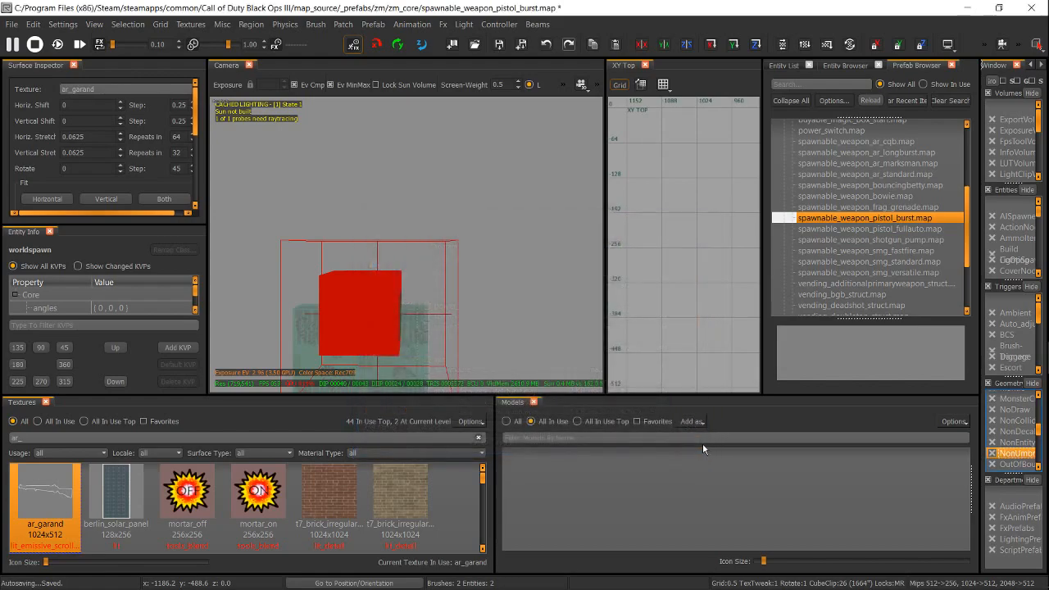
# Step: Leave the prefab and return to the main map without saving the changes to spawnable_weapon_pistol_burst.map
pyautogui.scroll(-5, 346, 277)
pyautogui.click(10, 26)
pyautogui.click(346, 282)
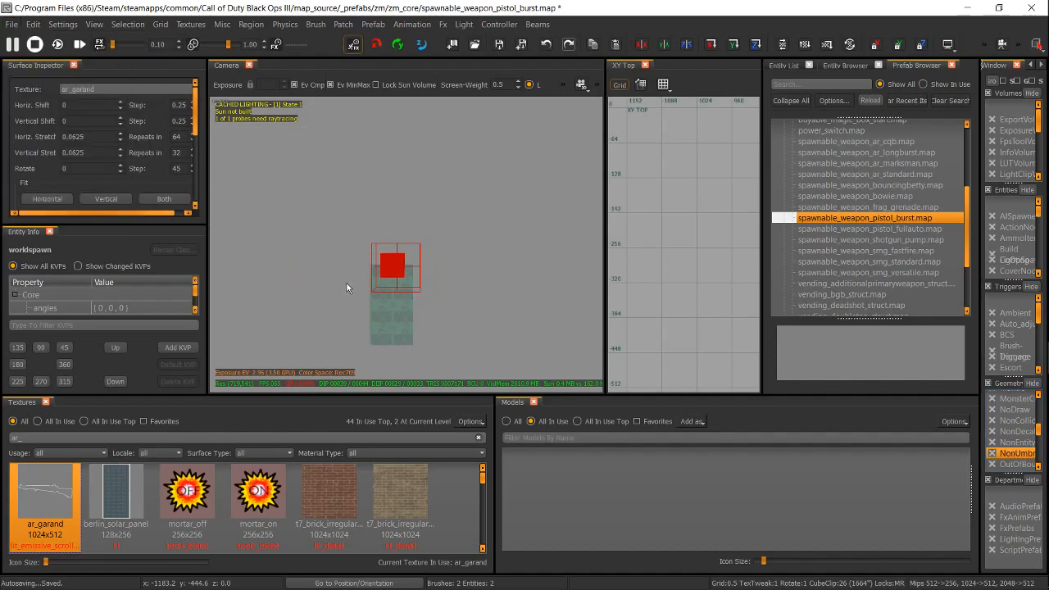
pyautogui.rightClick(403, 260)
pyautogui.moveTo(459, 292)
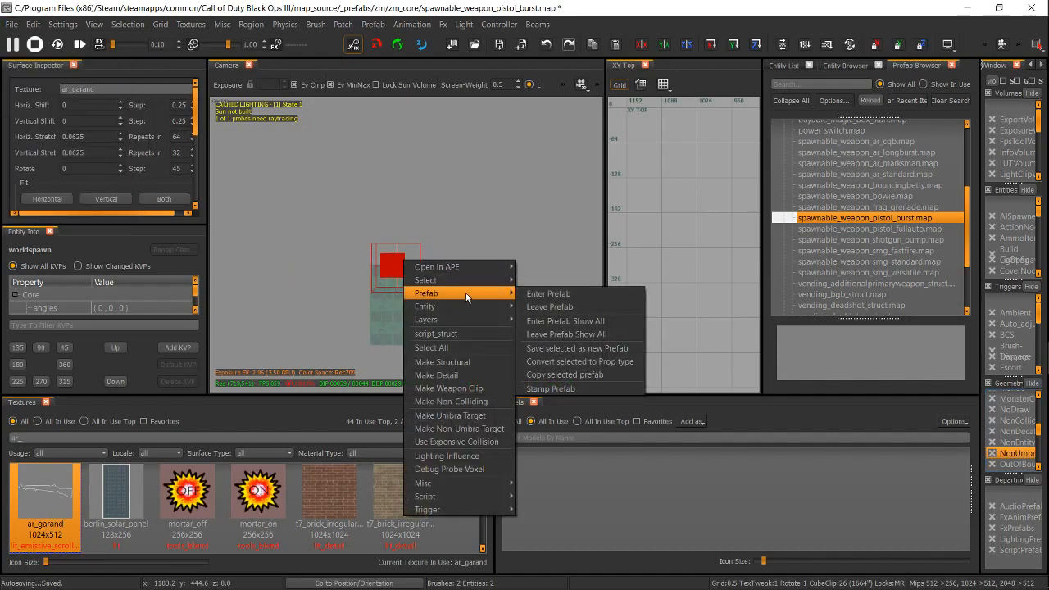
pyautogui.click(577, 307)
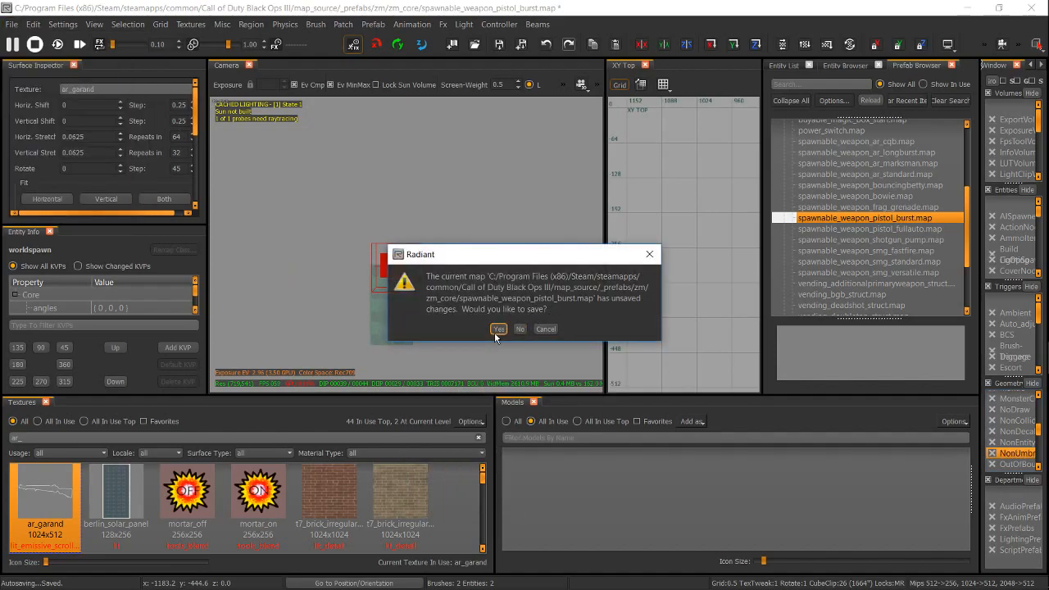
pyautogui.click(521, 329)
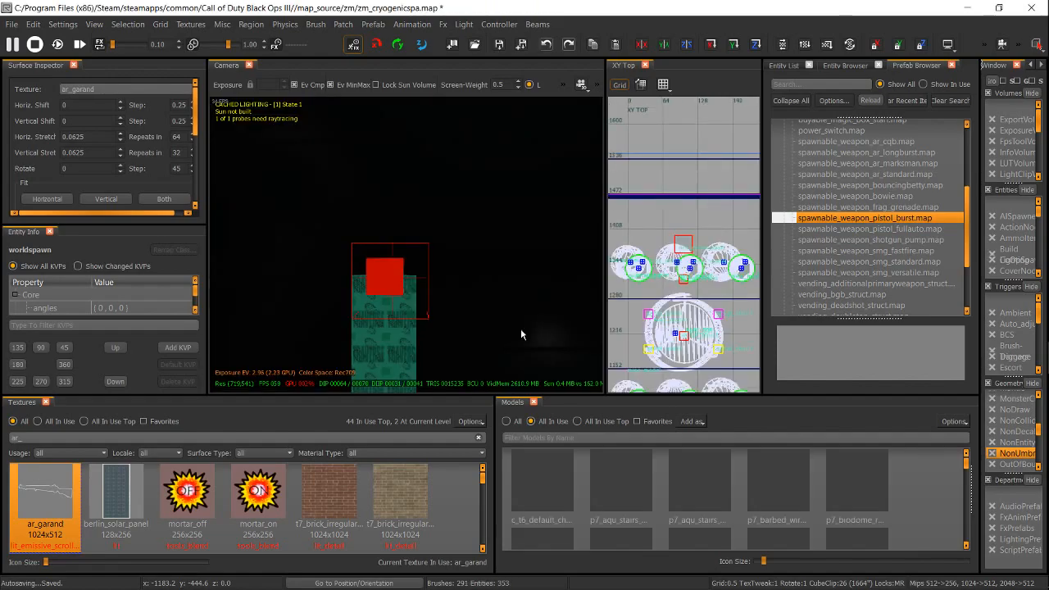
# Step: Delete the wall buy prefab in front of the camera and view the remaining rifle chalk outline up close in game view
pyautogui.scroll(-2, 390, 278)
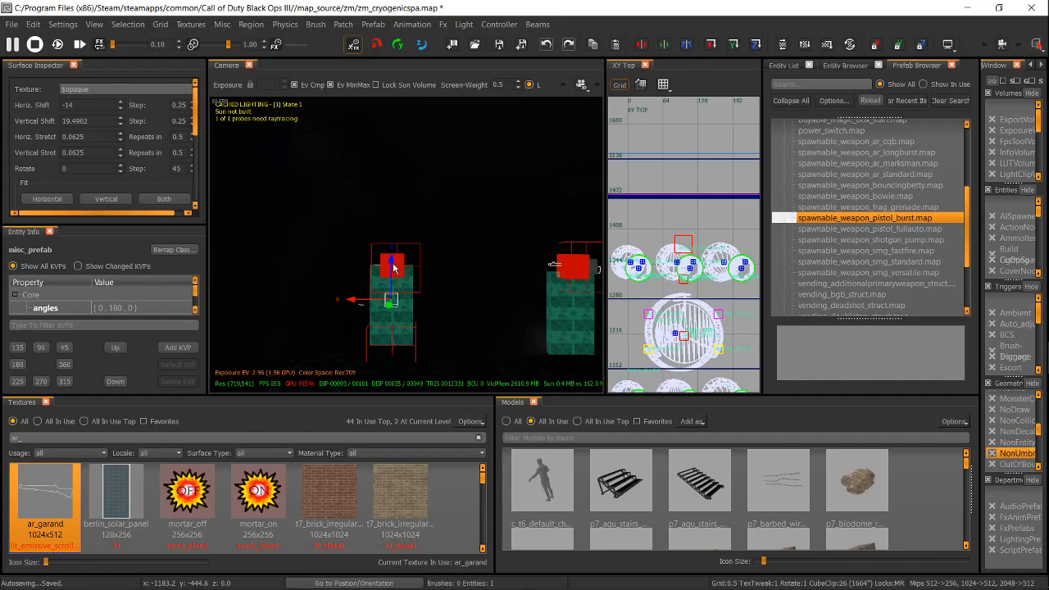
pyautogui.press('Delete')
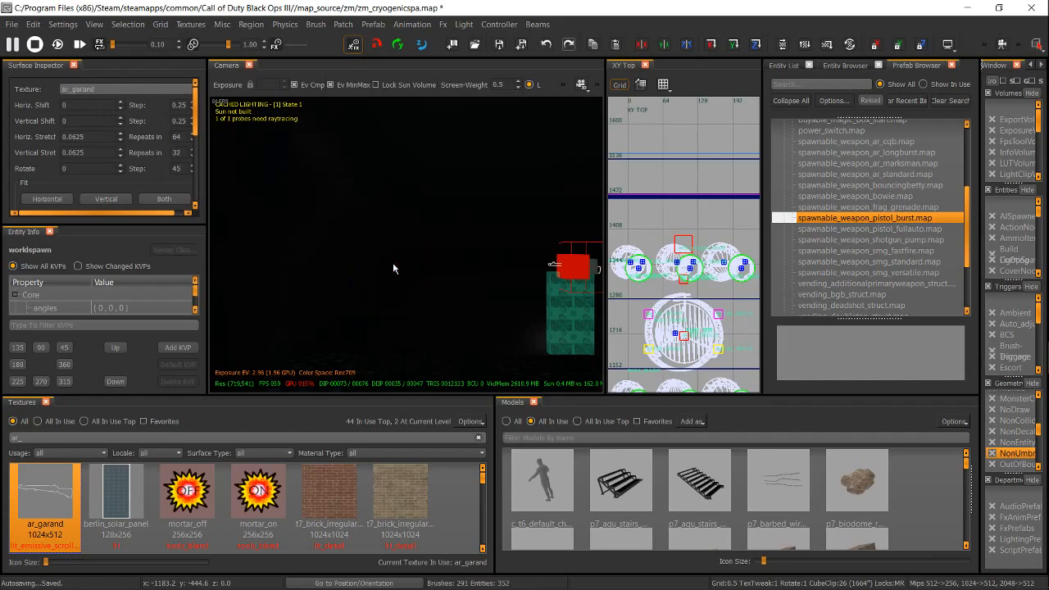
pyautogui.moveTo(393, 264); pyautogui.dragTo(392, 263, button='right')
pyautogui.press('j')
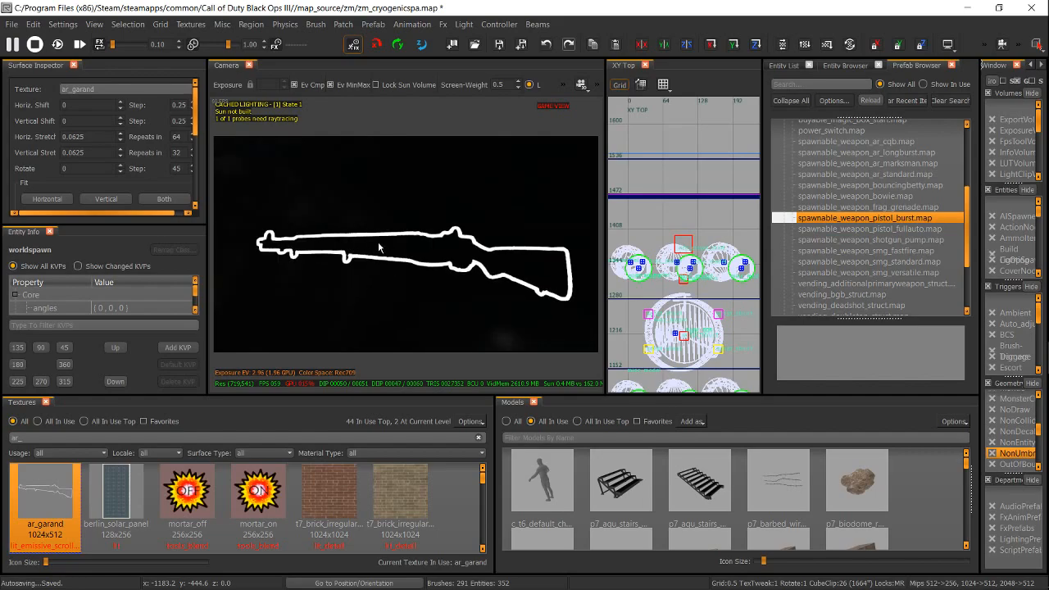
# Step: Switch to the Black Ops III Mod Tools Launcher and launch the zm_cryogenicspa map with only the Run option enabled
pyautogui.press('super')
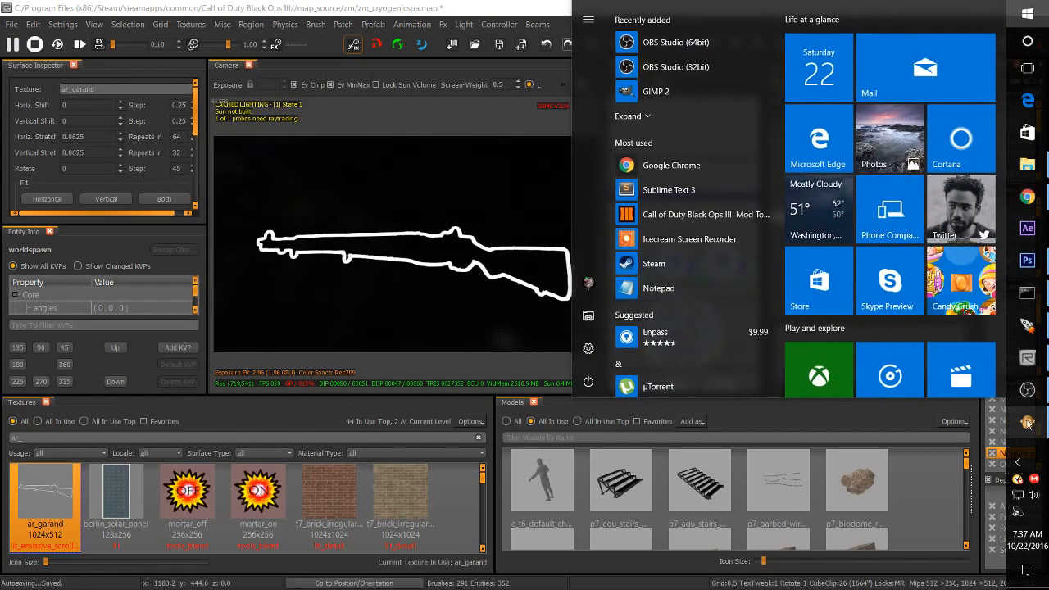
pyautogui.moveTo(1030, 367)
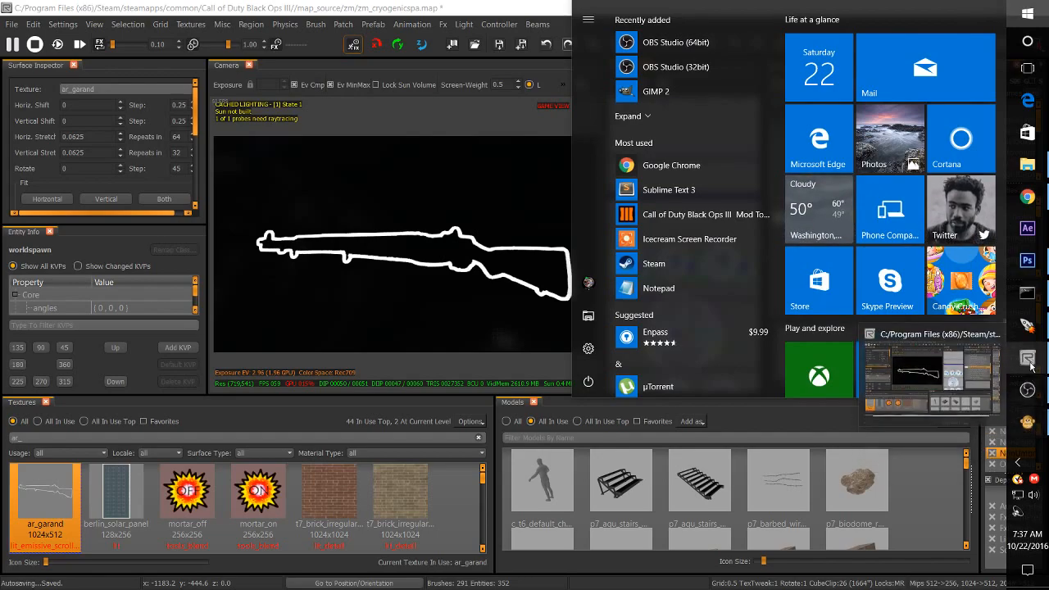
pyautogui.click(1034, 331)
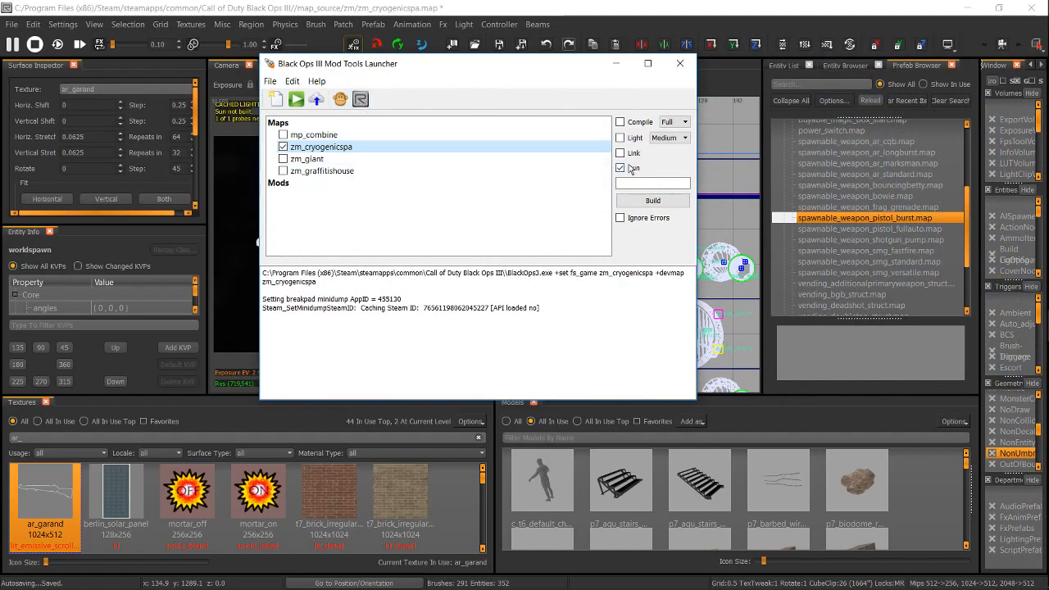
pyautogui.click(652, 200)
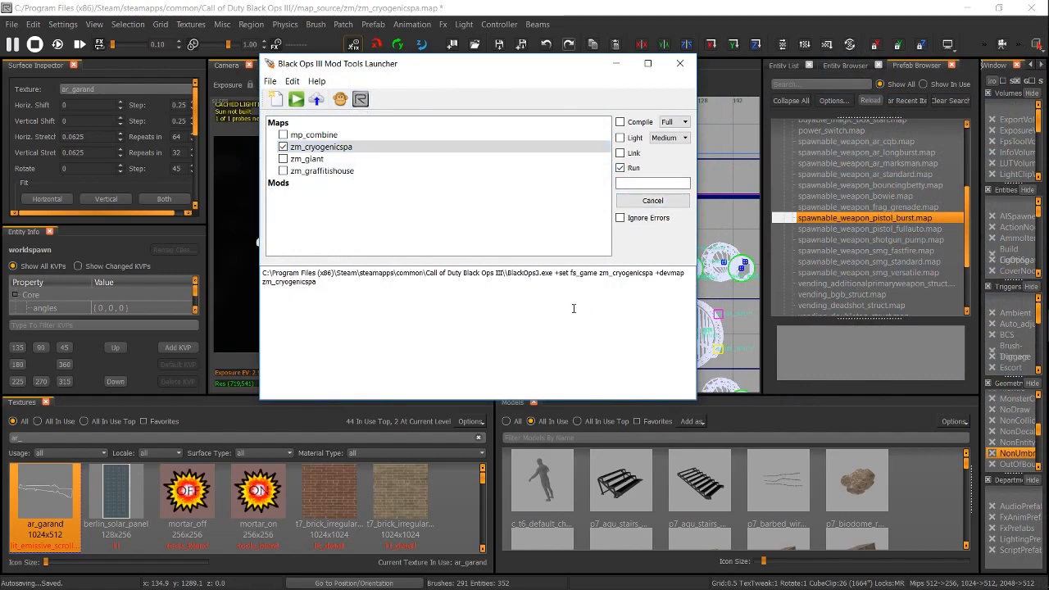